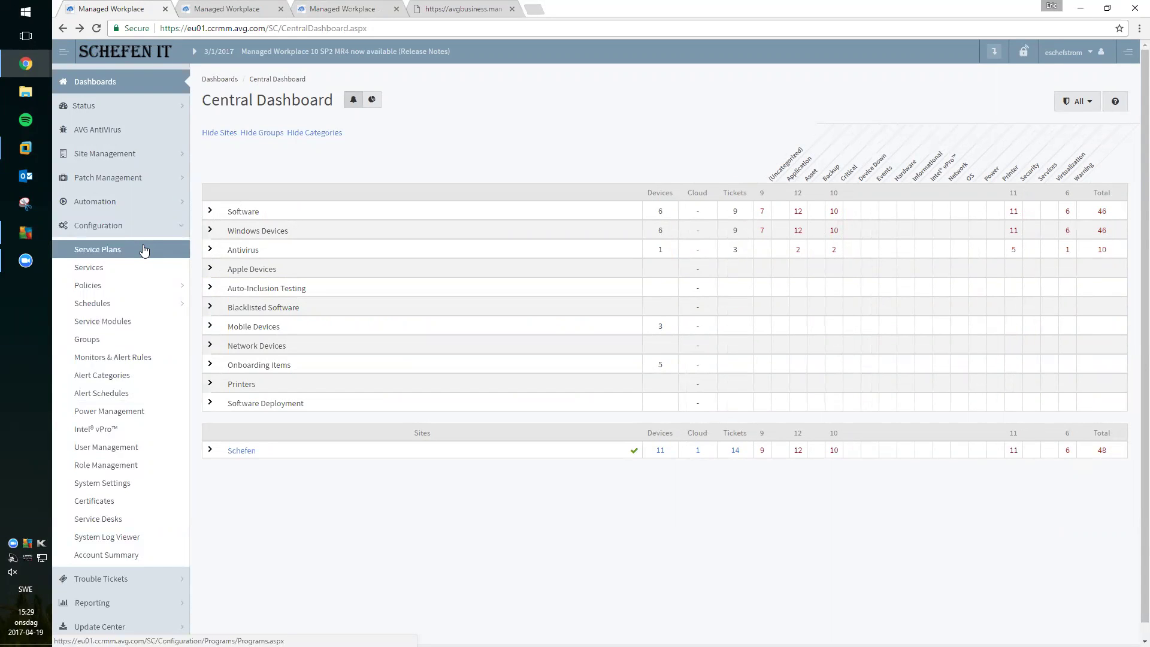
Step: Examine the patching policies of the Microsoft Windows Patch Management service in the service plans overview
click(144, 251)
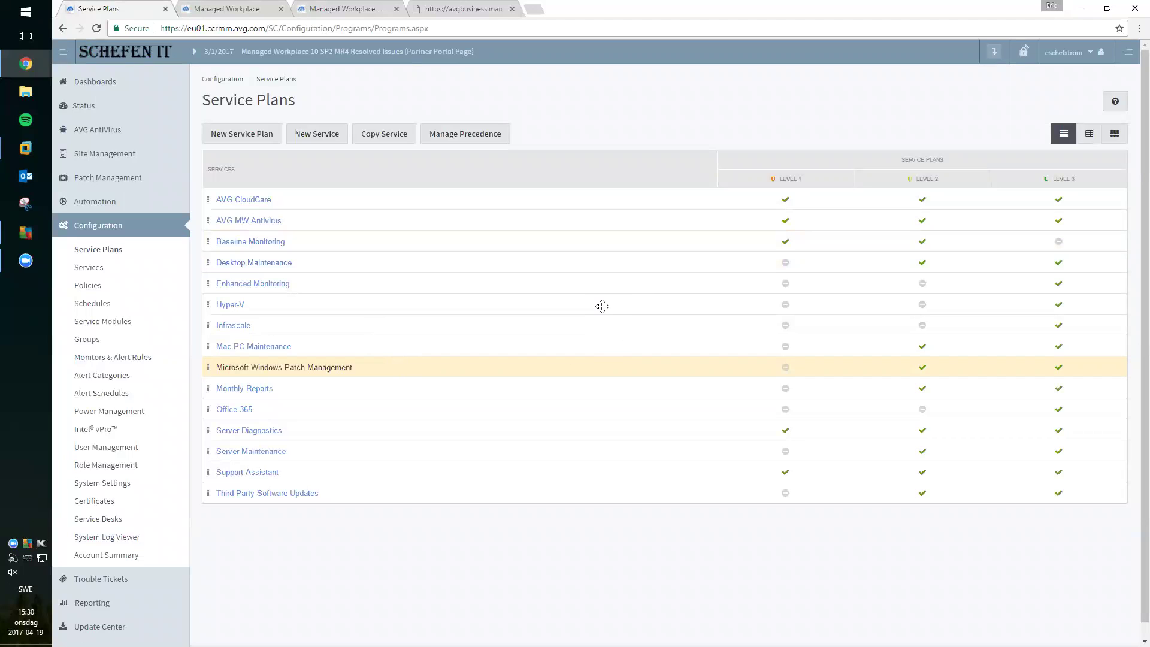
click(348, 371)
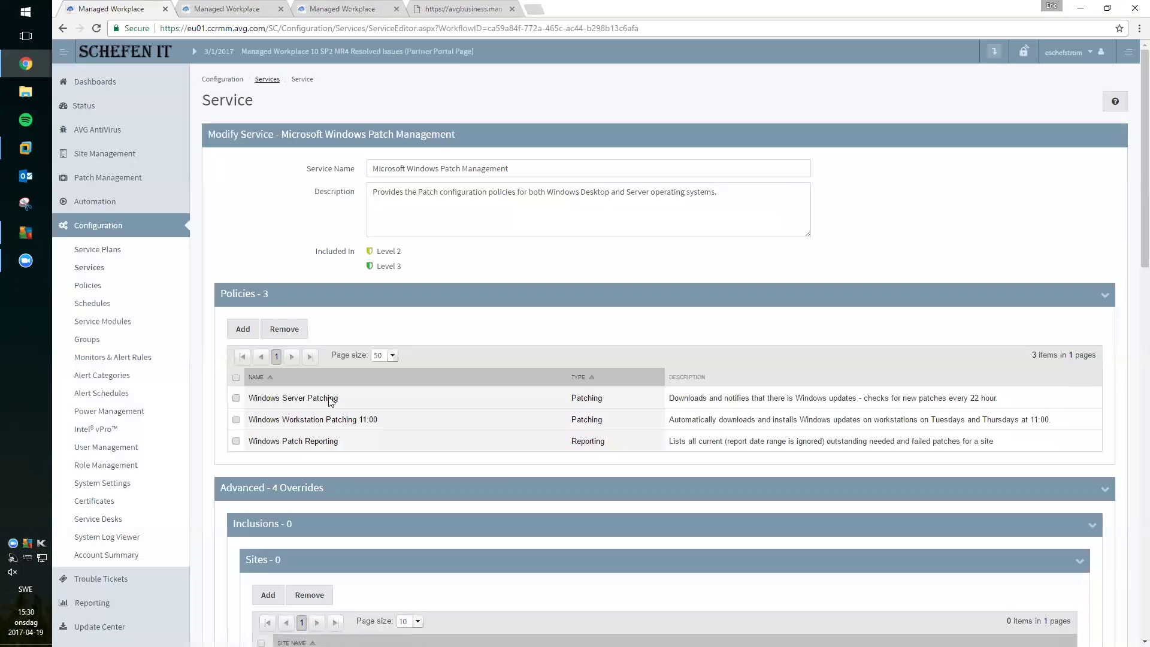
click(329, 398)
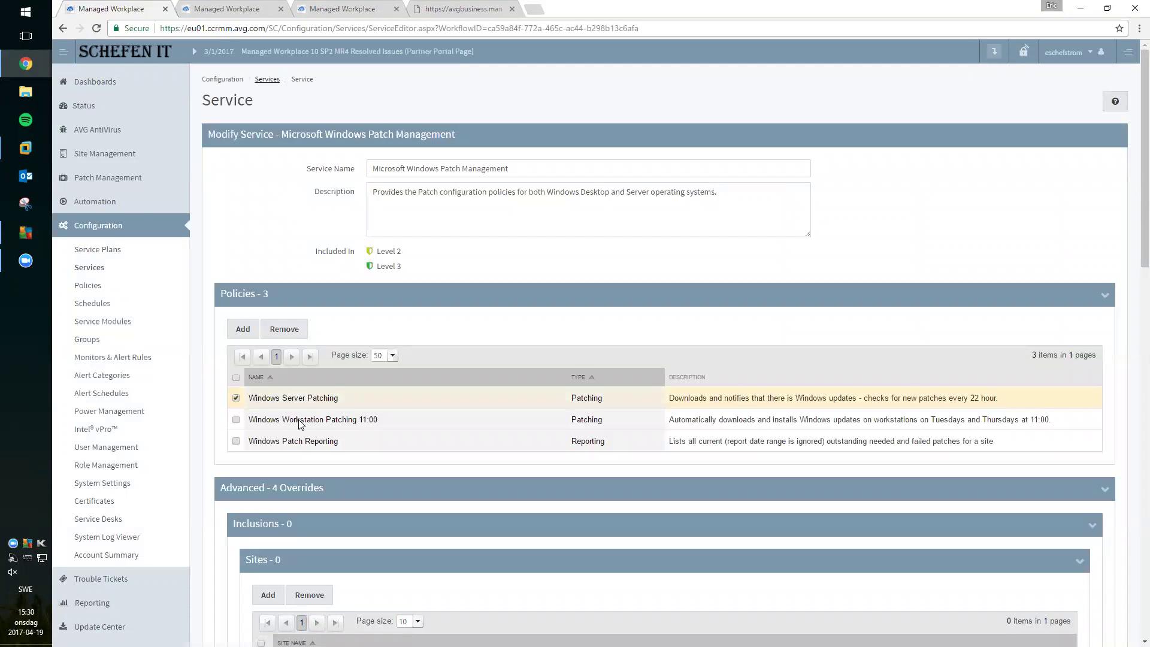
click(300, 423)
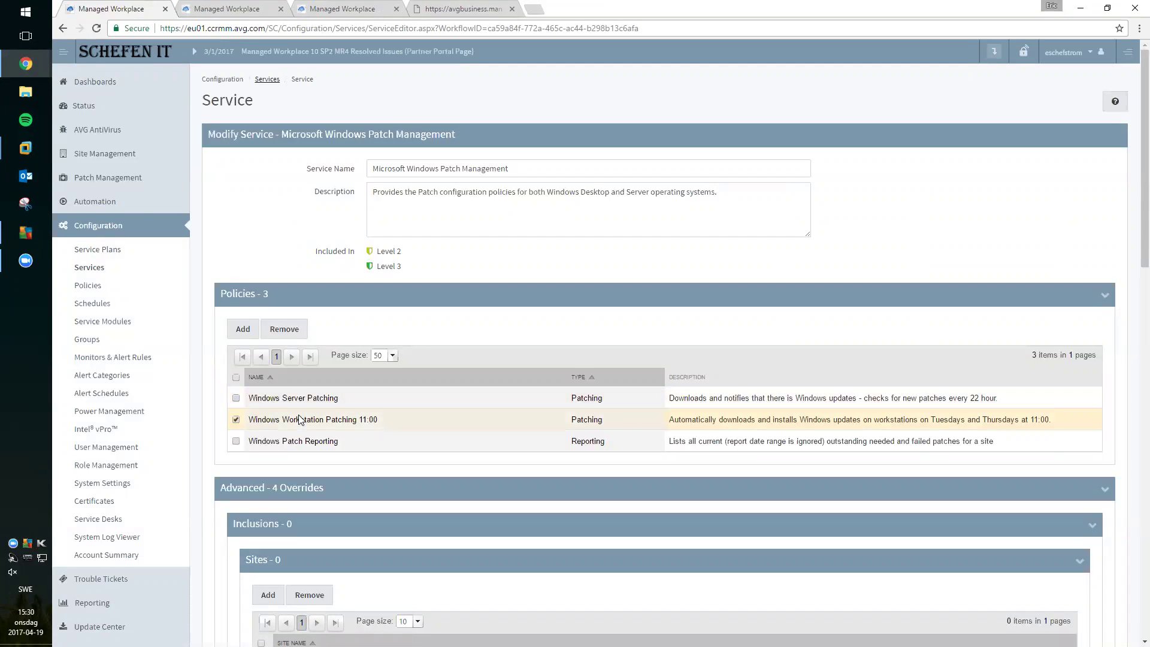
key(alt+Left)
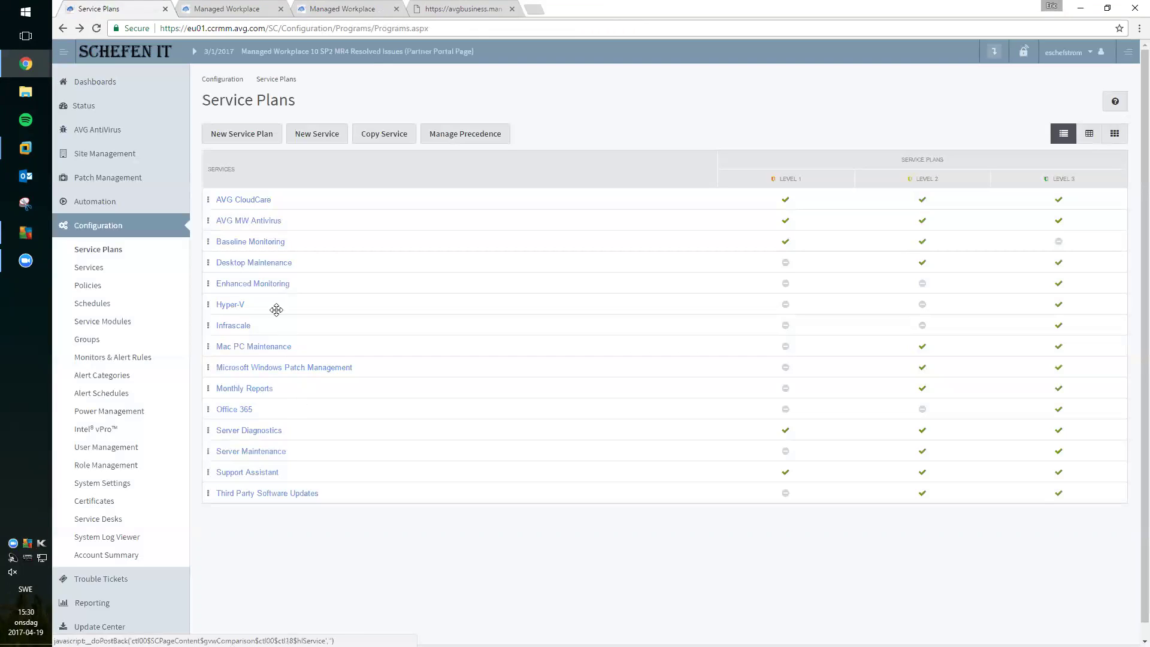
Step: Review the monitoring policies included in the Baseline Monitoring service and return to the service plans overview
click(280, 247)
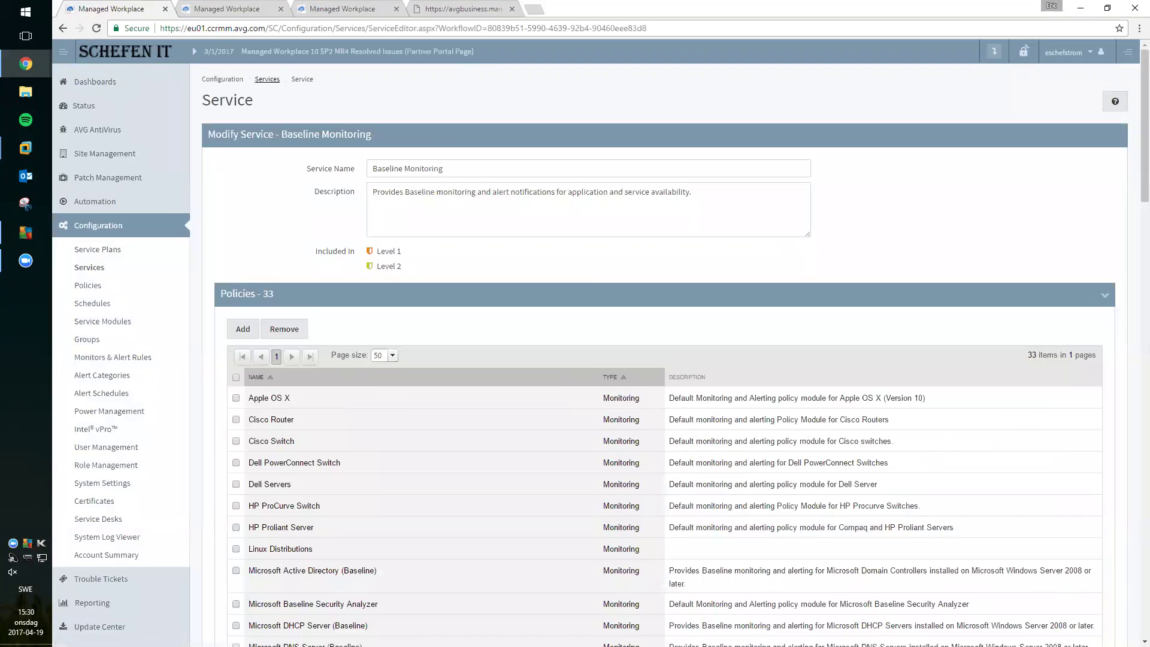
drag(1037, 355, 1024, 354)
click(995, 356)
scroll(652, 372, down, 2)
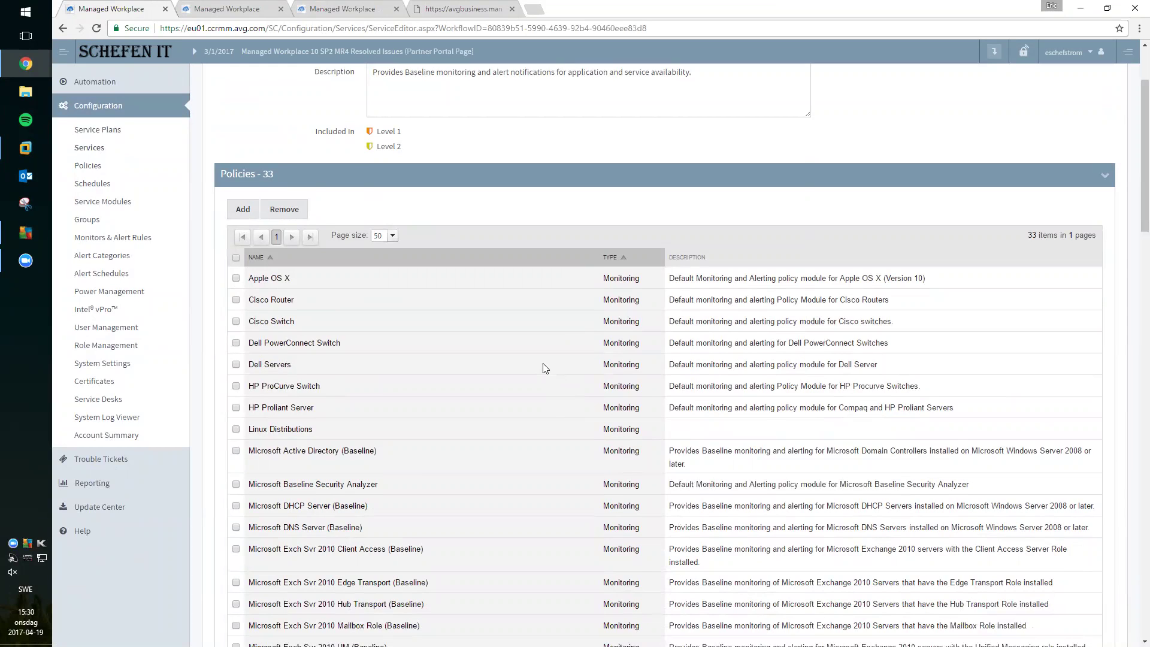
key(alt+Left)
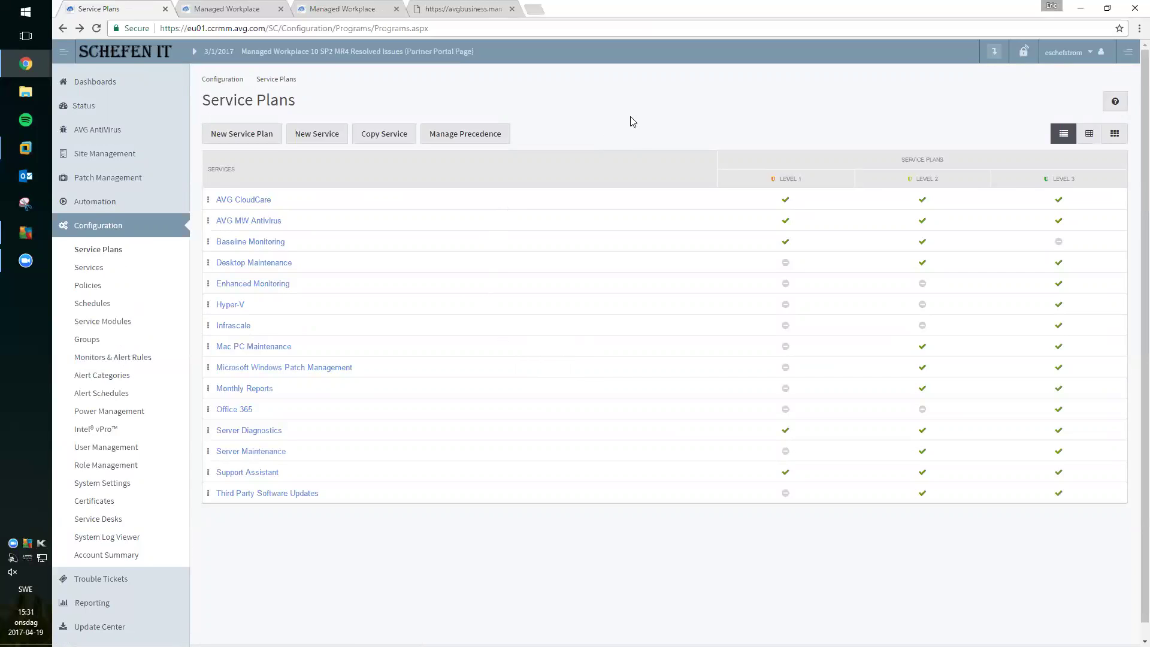
Step: Start creating a site named Customer with a single service plan applied to all its devices
click(183, 162)
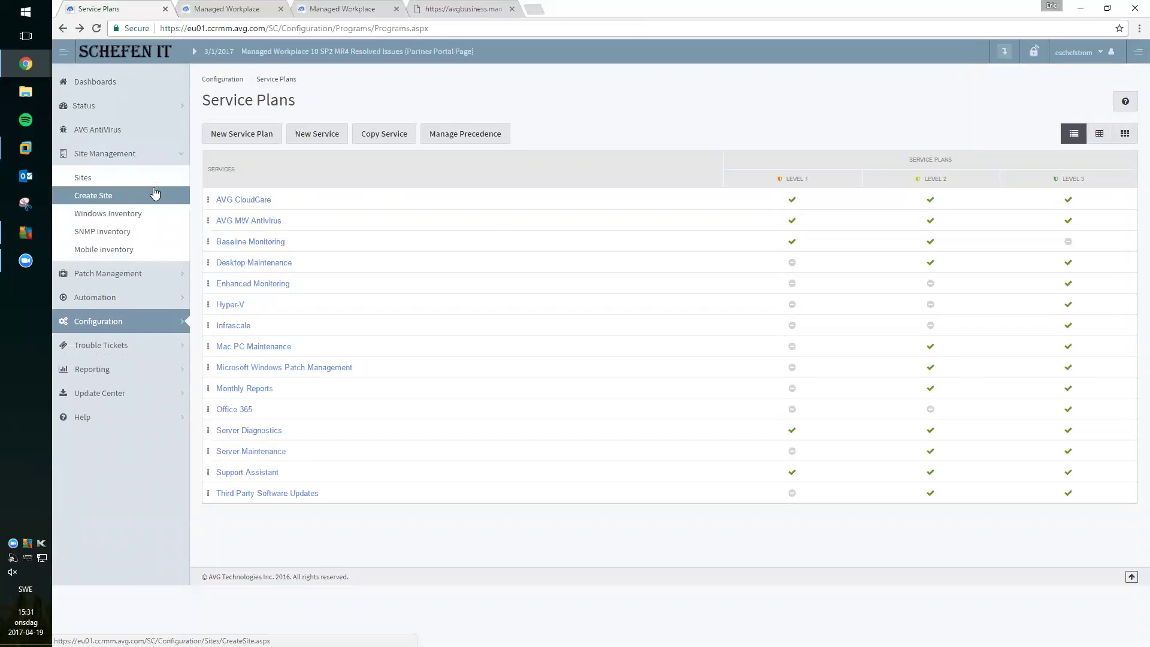
click(155, 193)
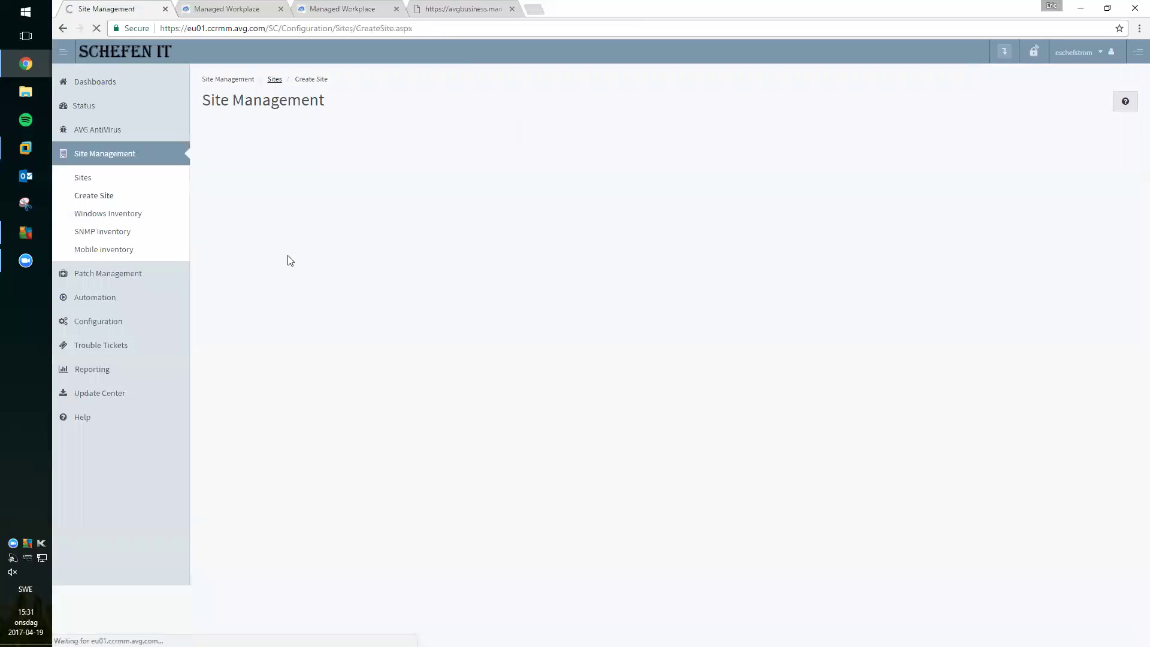
click(503, 274)
text(Customer)
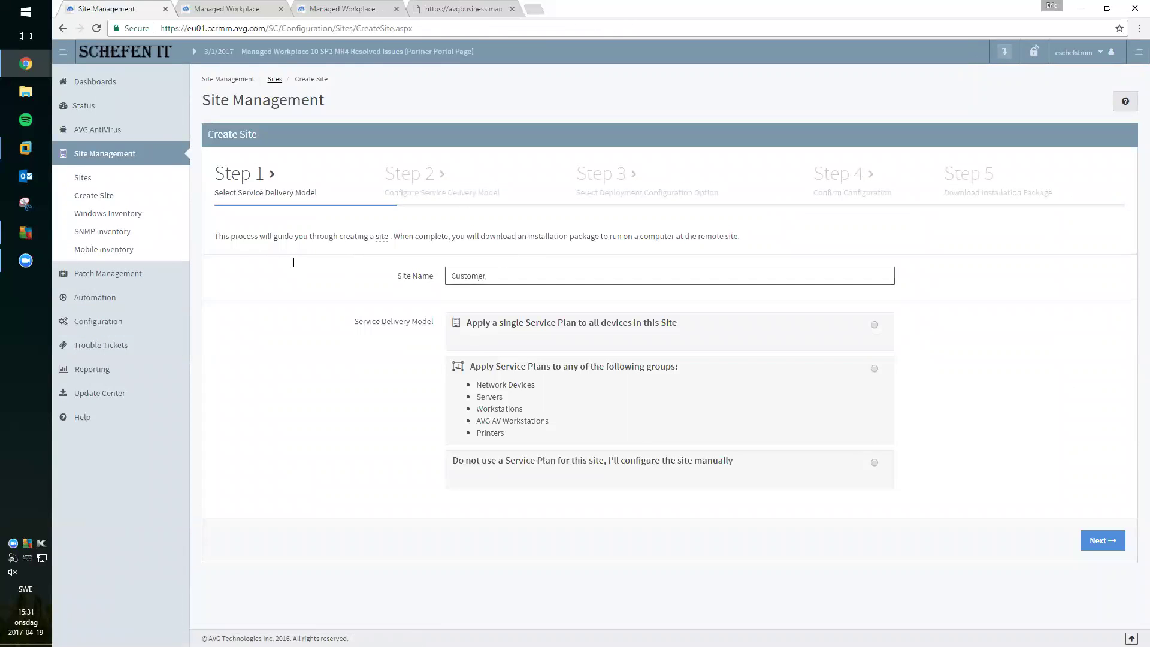
click(301, 305)
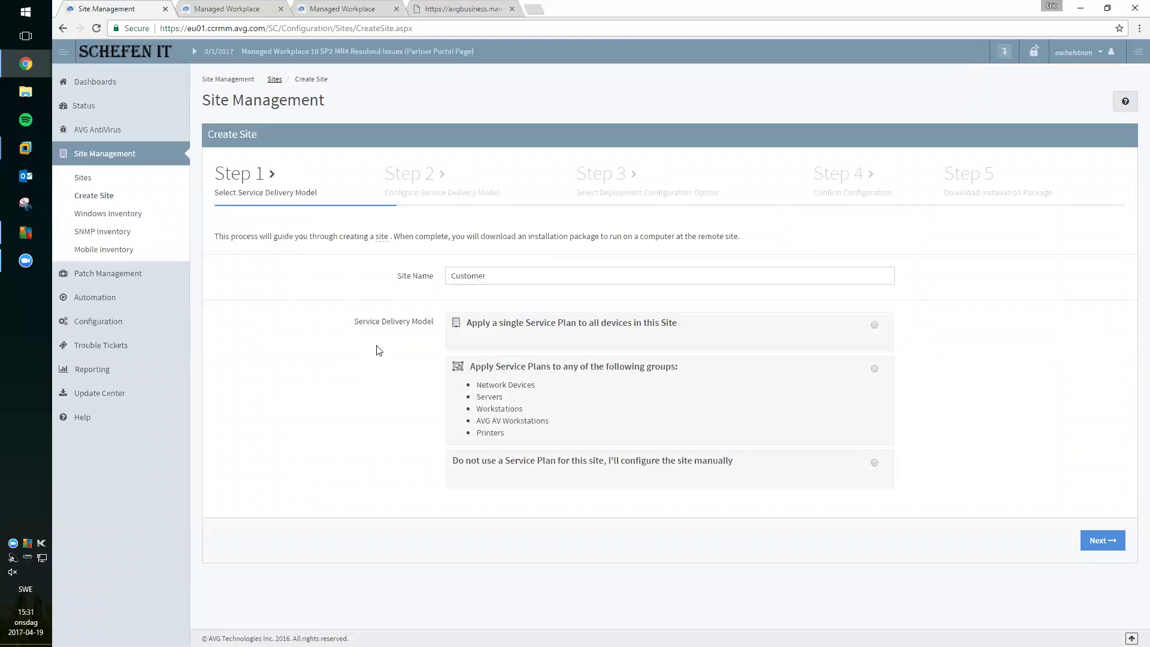
click(452, 346)
click(490, 402)
click(604, 327)
click(1103, 541)
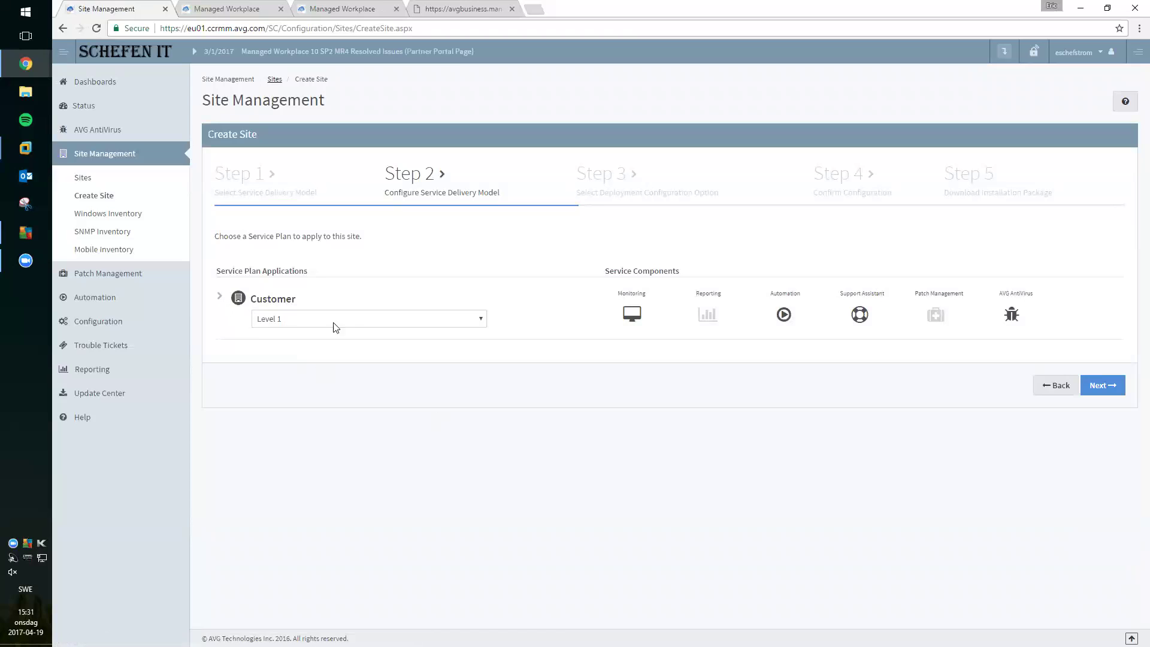
Step: Apply the Level 2 service plan to the Customer site with the AVG CloudCare service turned off
click(354, 326)
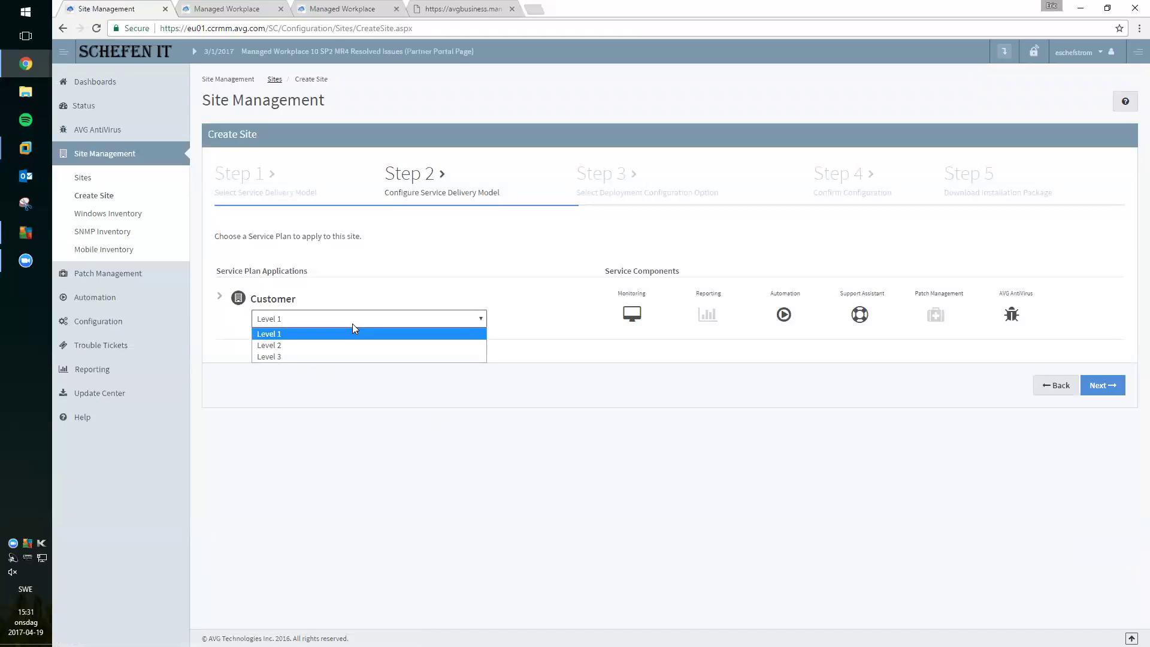
click(327, 347)
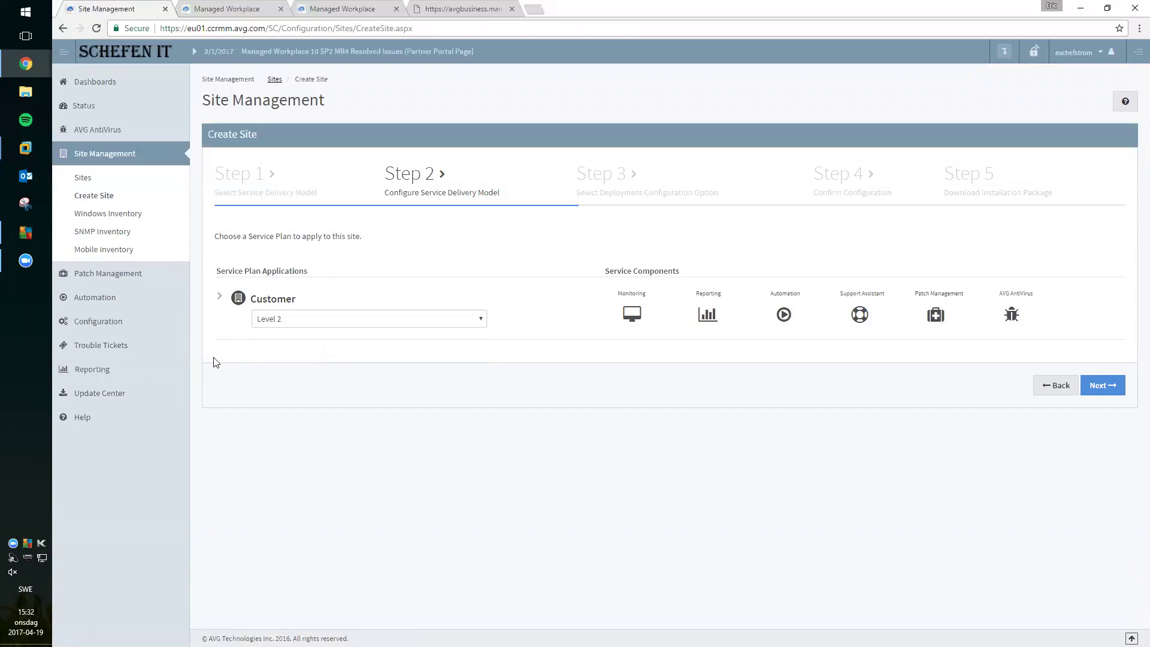
click(220, 297)
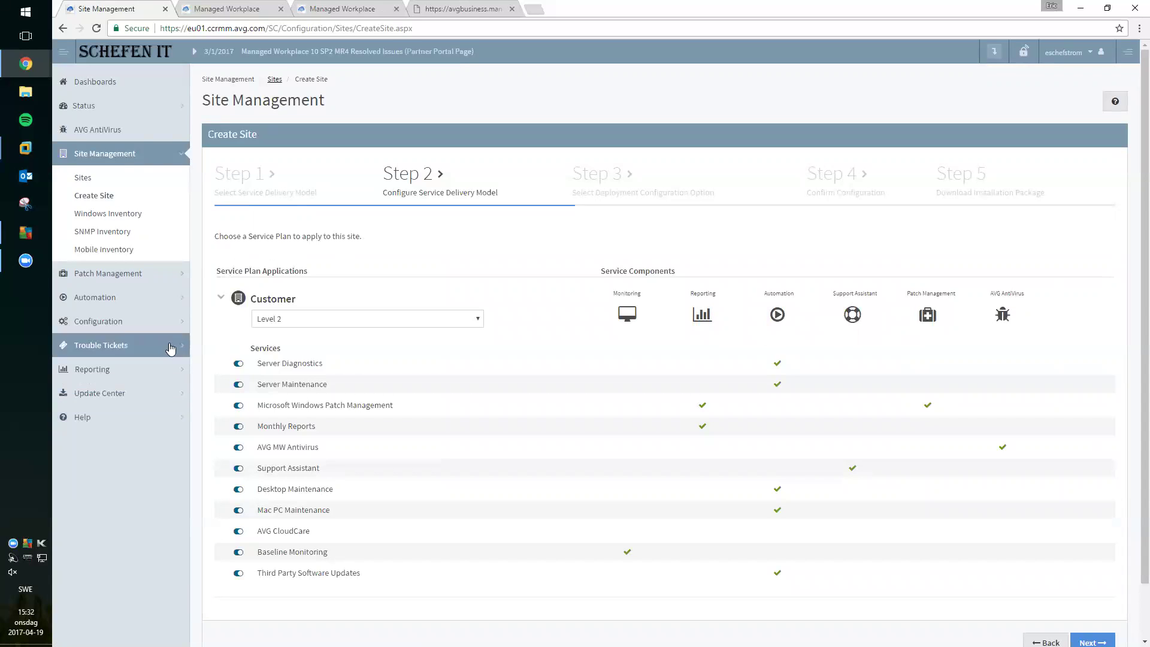
scroll(238, 391, down, 1)
click(238, 470)
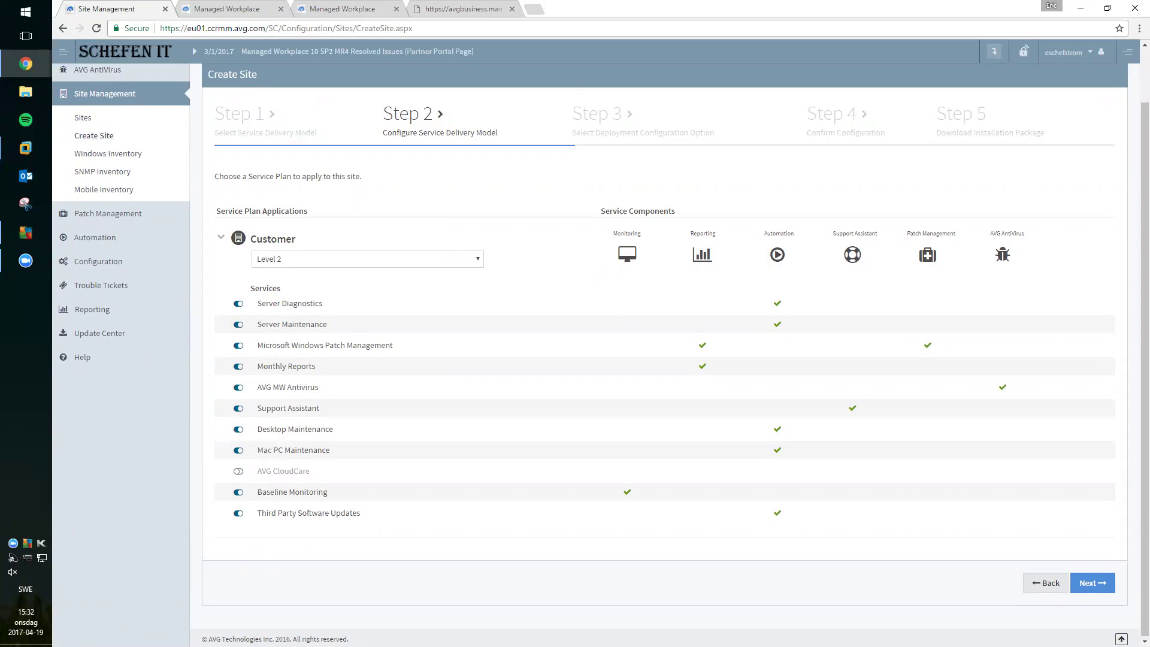
click(1093, 583)
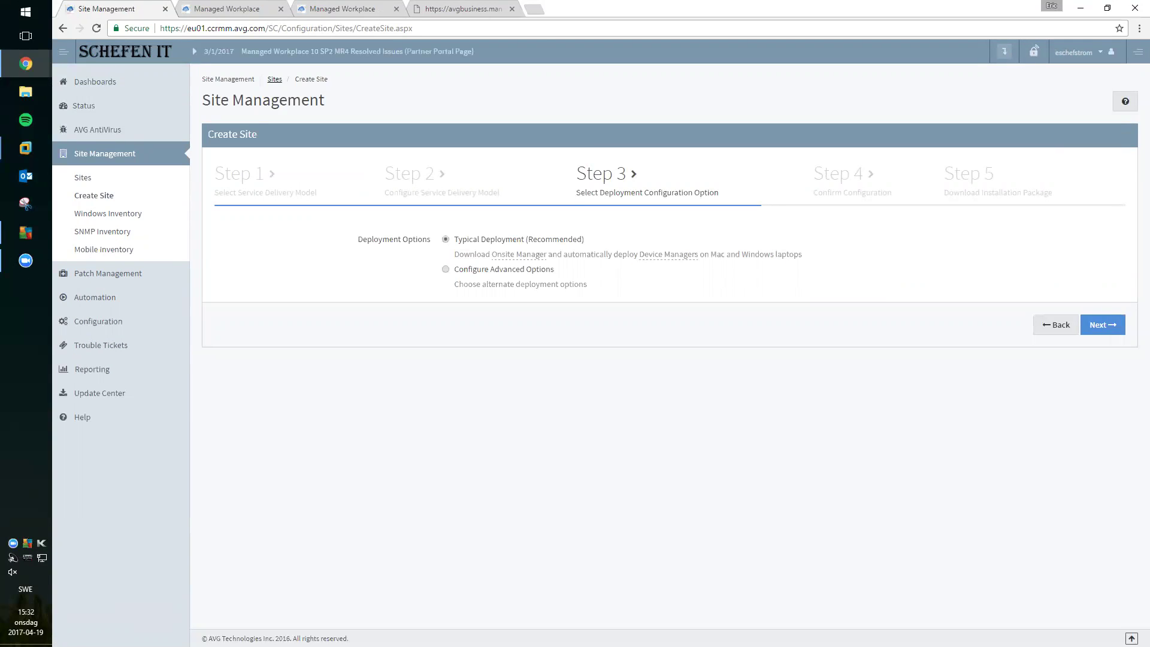
Step: Choose the advanced deployment with an Onsite Manager download and automatic Device Manager deployment, and proceed to the confirmation
click(446, 270)
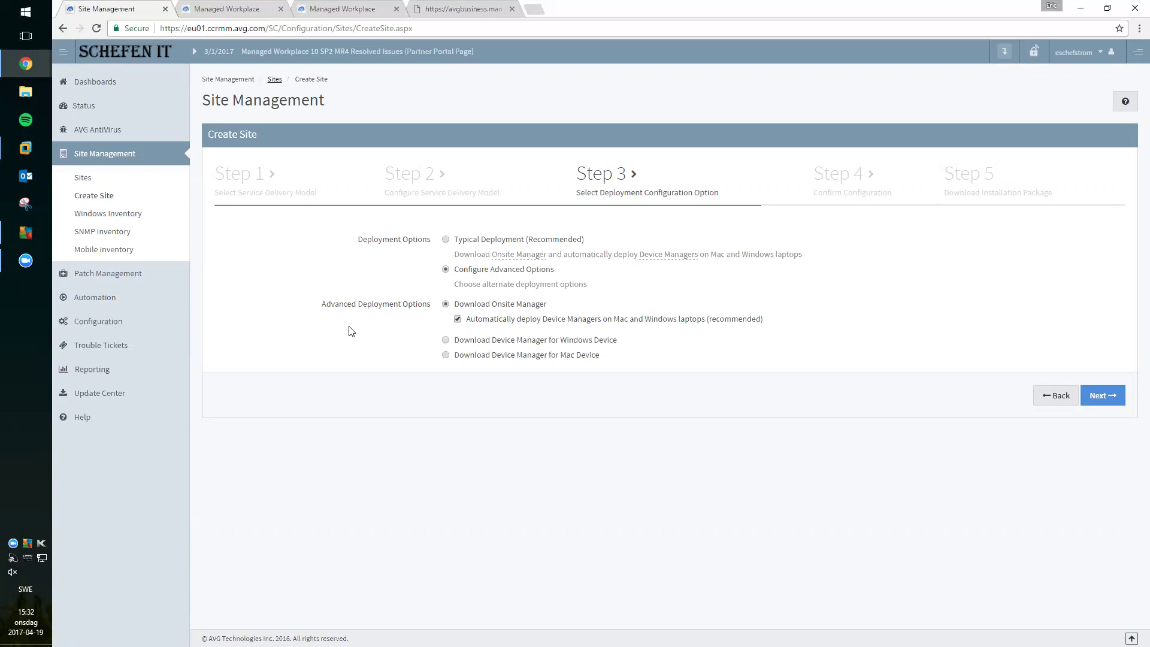
drag(547, 304, 492, 307)
click(654, 298)
drag(763, 319, 543, 324)
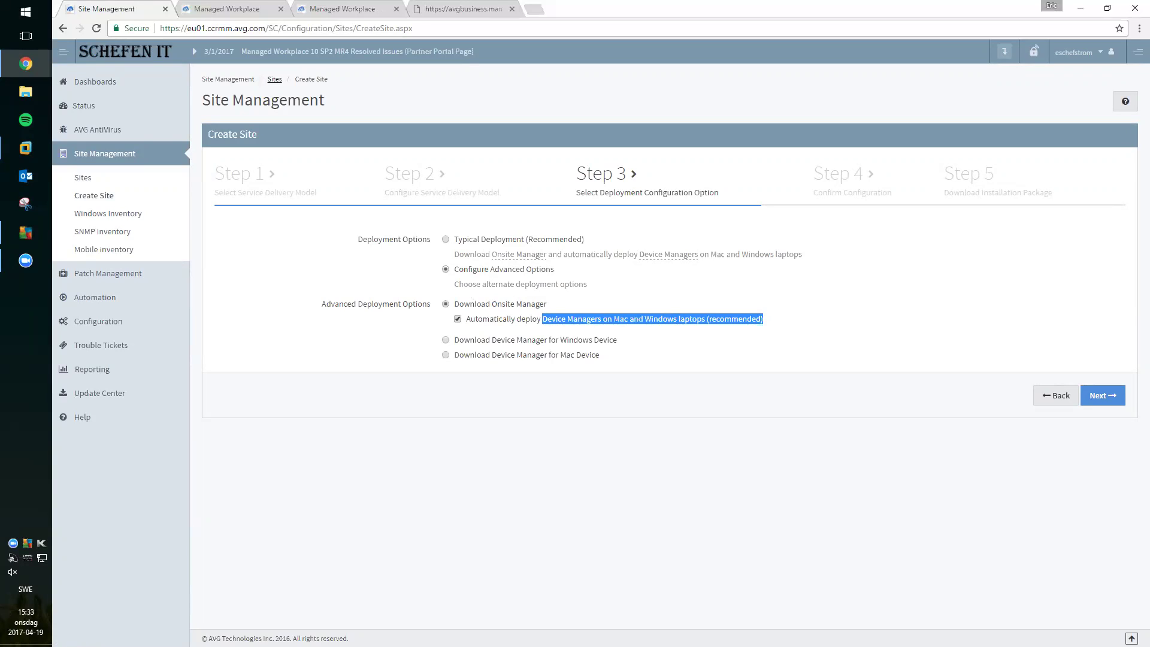
click(653, 339)
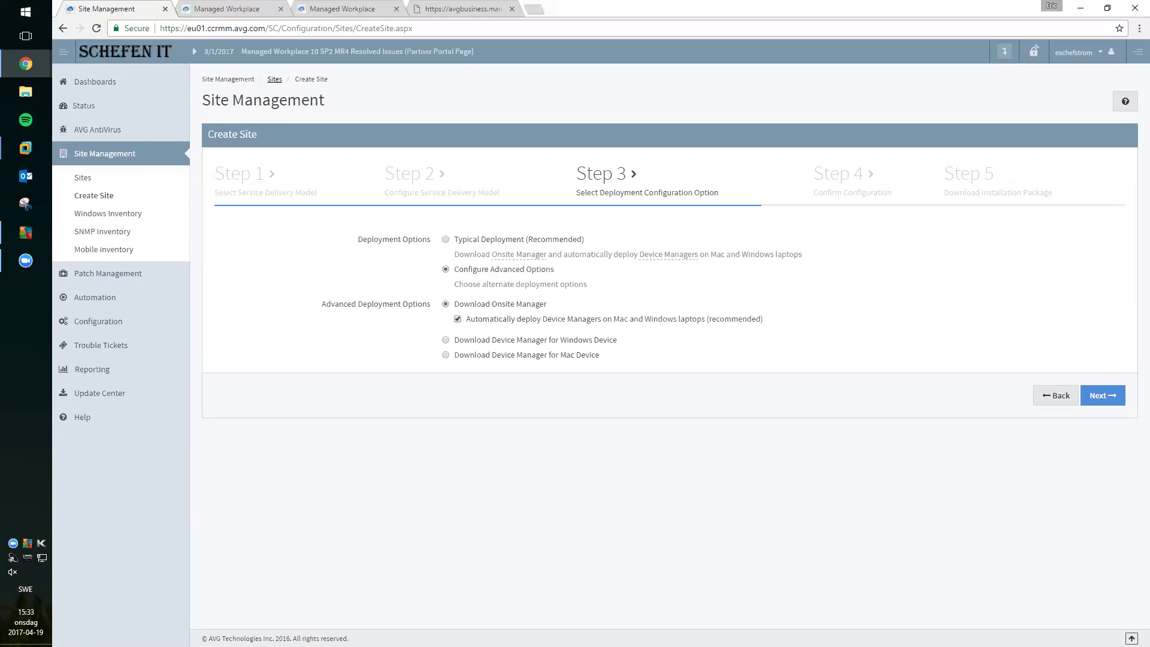
drag(584, 307, 492, 306)
click(573, 456)
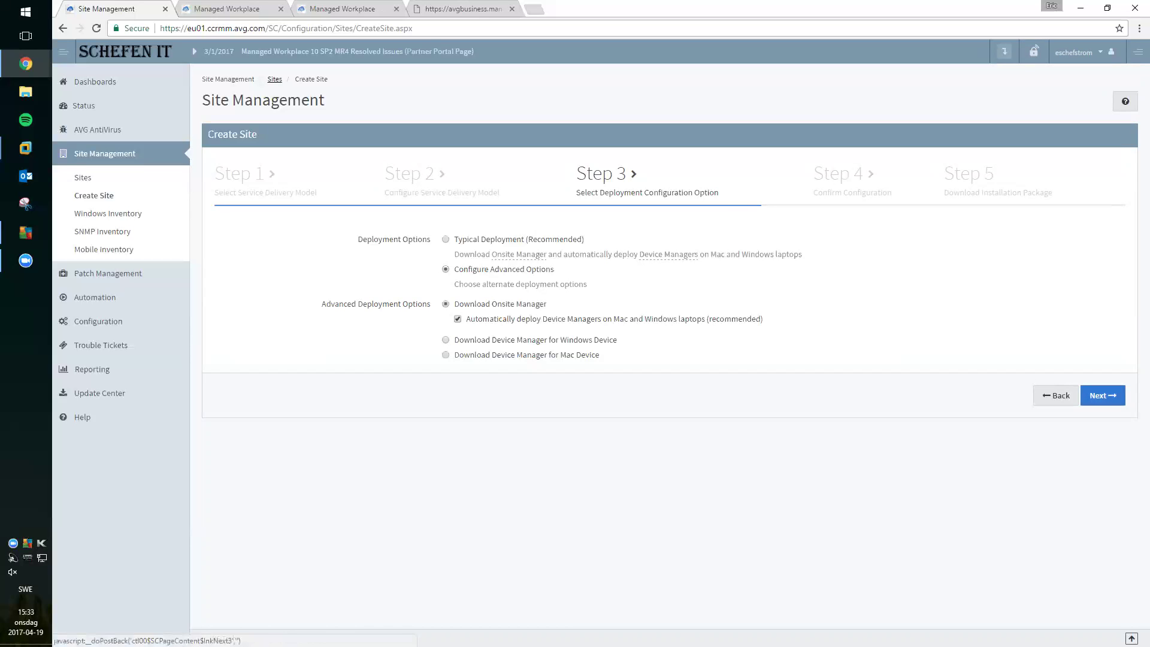
click(1103, 395)
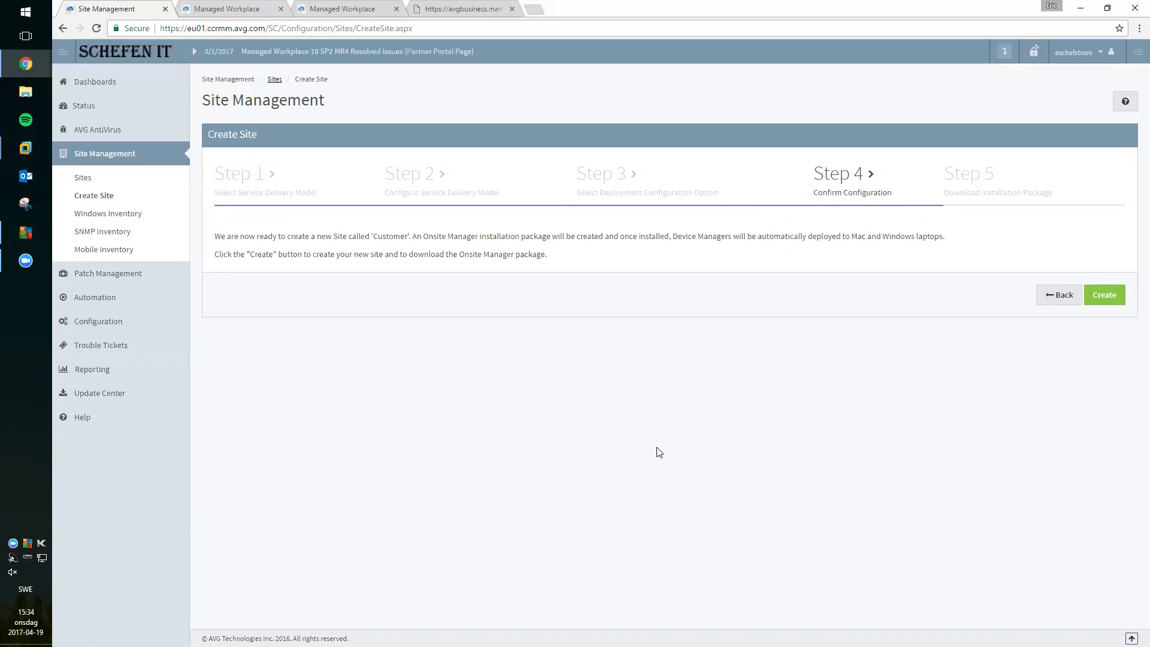
Step: Leave the site creation for the Central Dashboard and examine its sites section and alert category columns
click(143, 97)
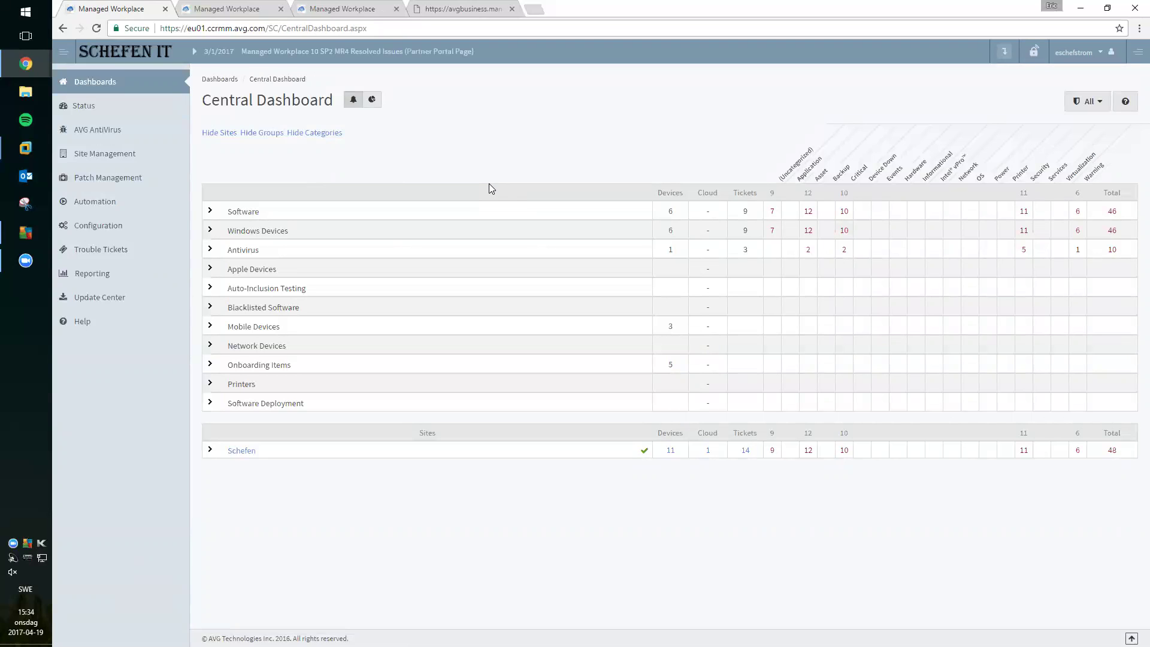
double_click(442, 434)
click(548, 509)
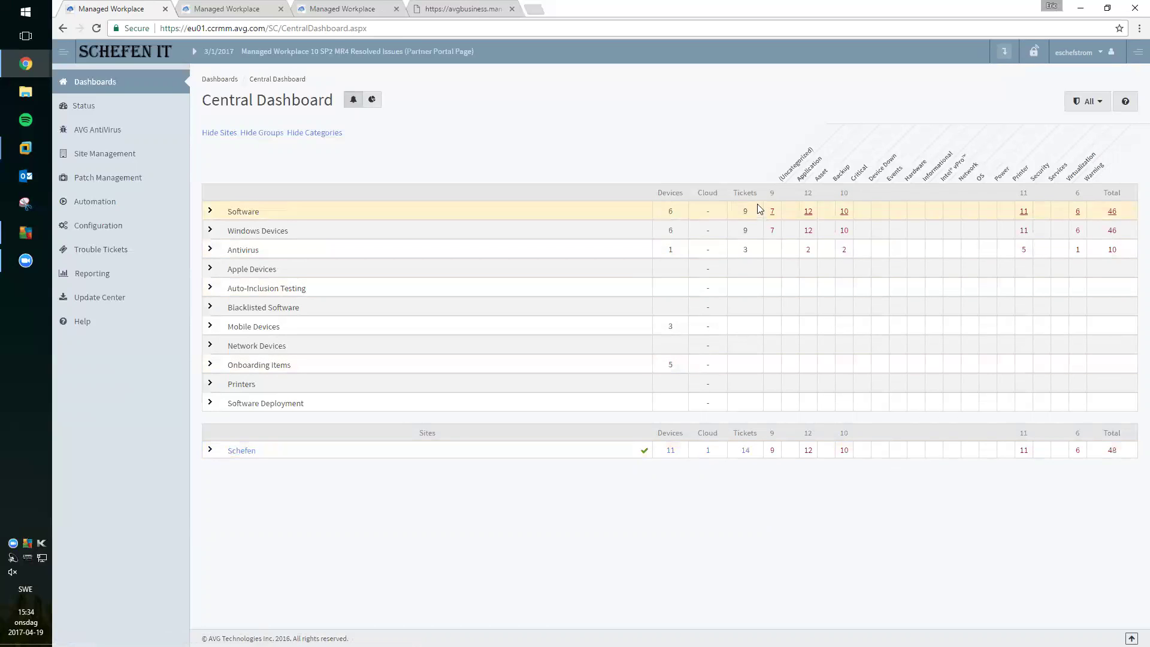
drag(779, 176, 1103, 170)
click(1083, 210)
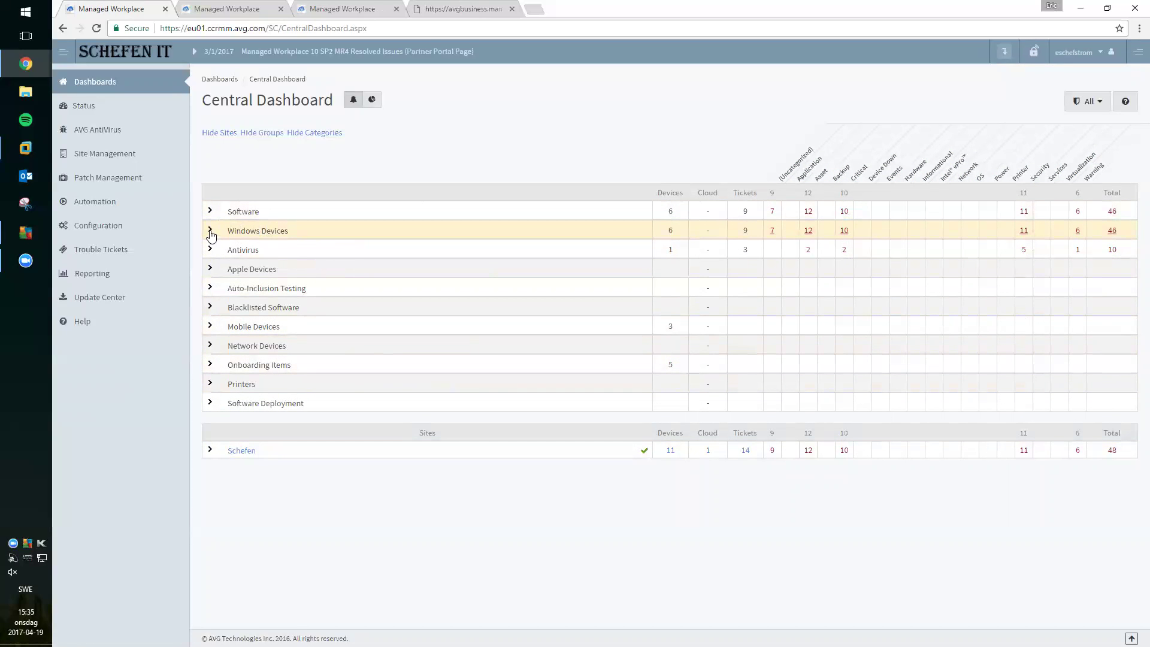
Step: Expand the Windows Devices, Antivirus and Blacklisted Software groups on the Central Dashboard to examine their subgroups
click(210, 230)
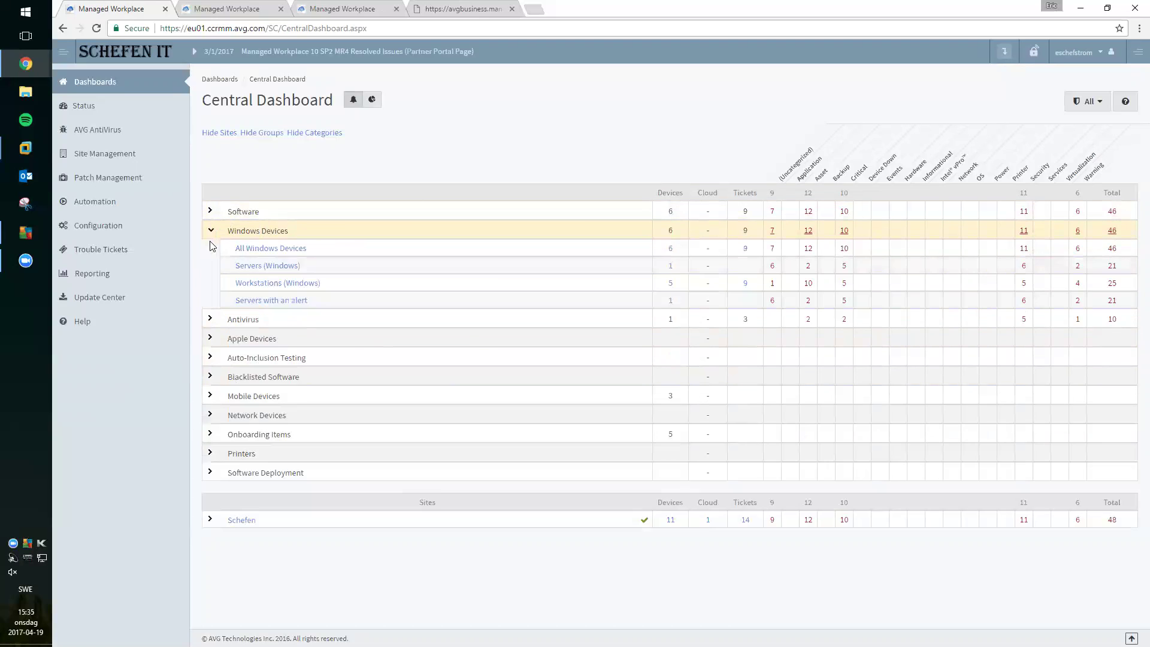
click(210, 320)
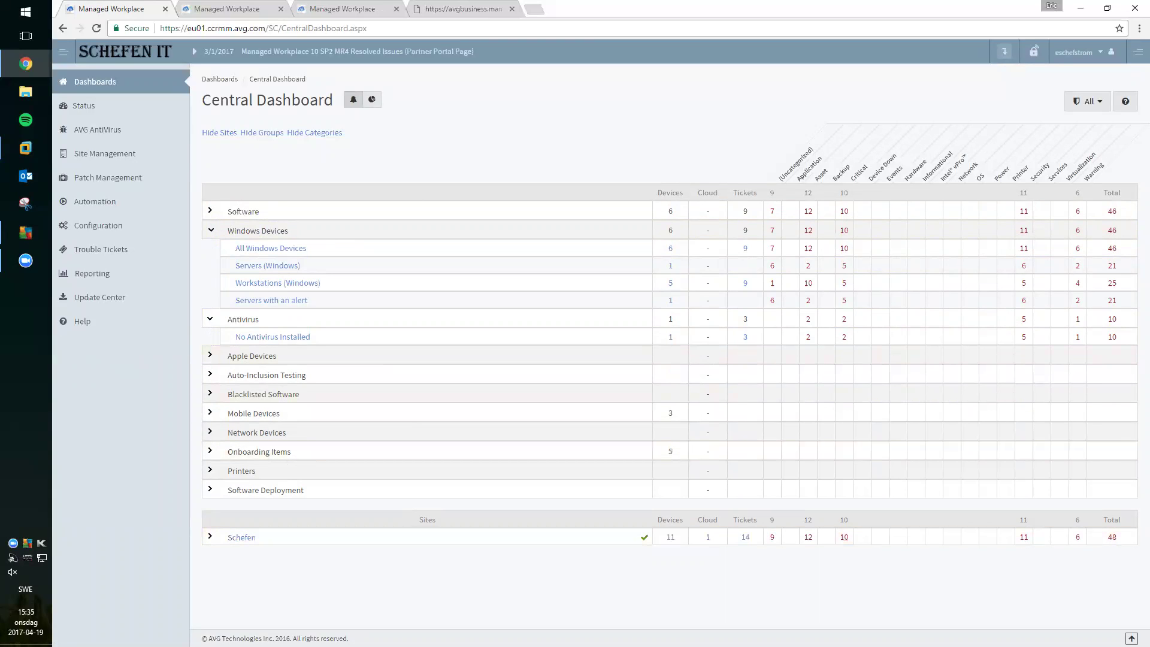
mouse_move(230, 264)
mouse_down()
mouse_move(328, 275)
mouse_move(223, 285)
mouse_up()
click(223, 285)
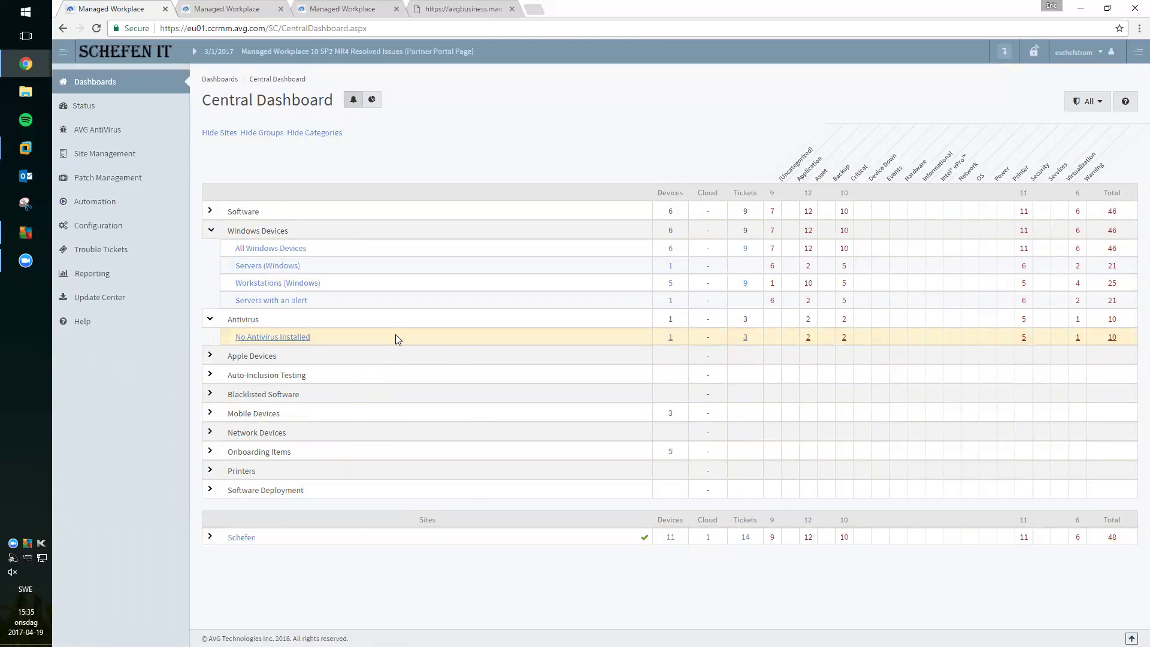
drag(396, 339, 231, 337)
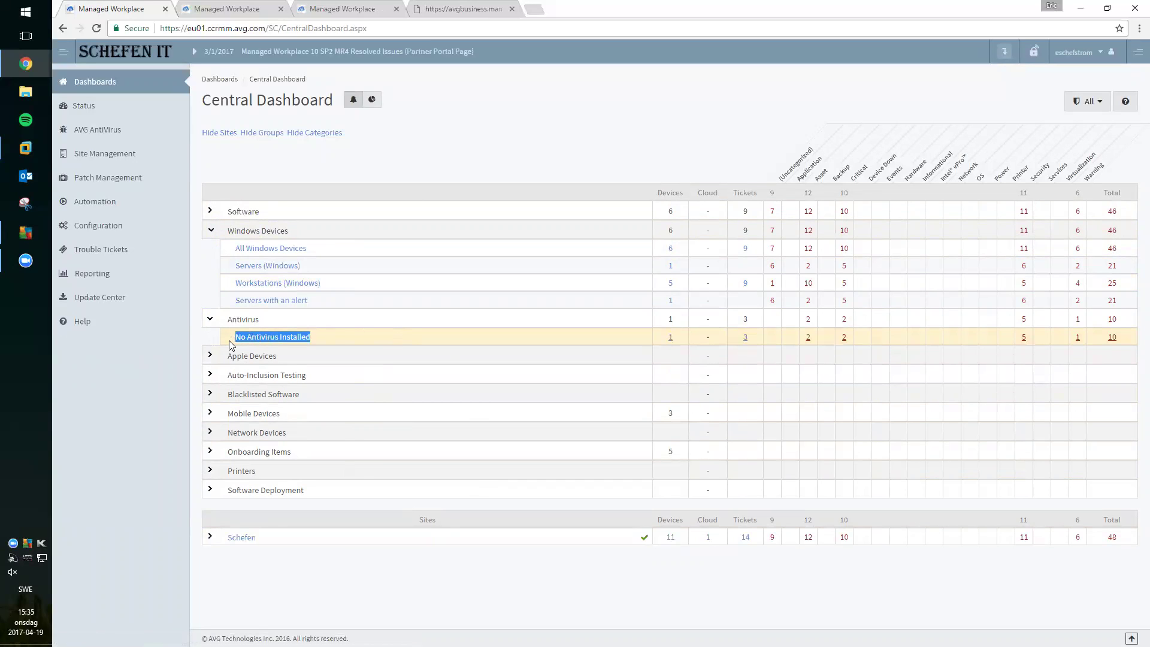
click(231, 343)
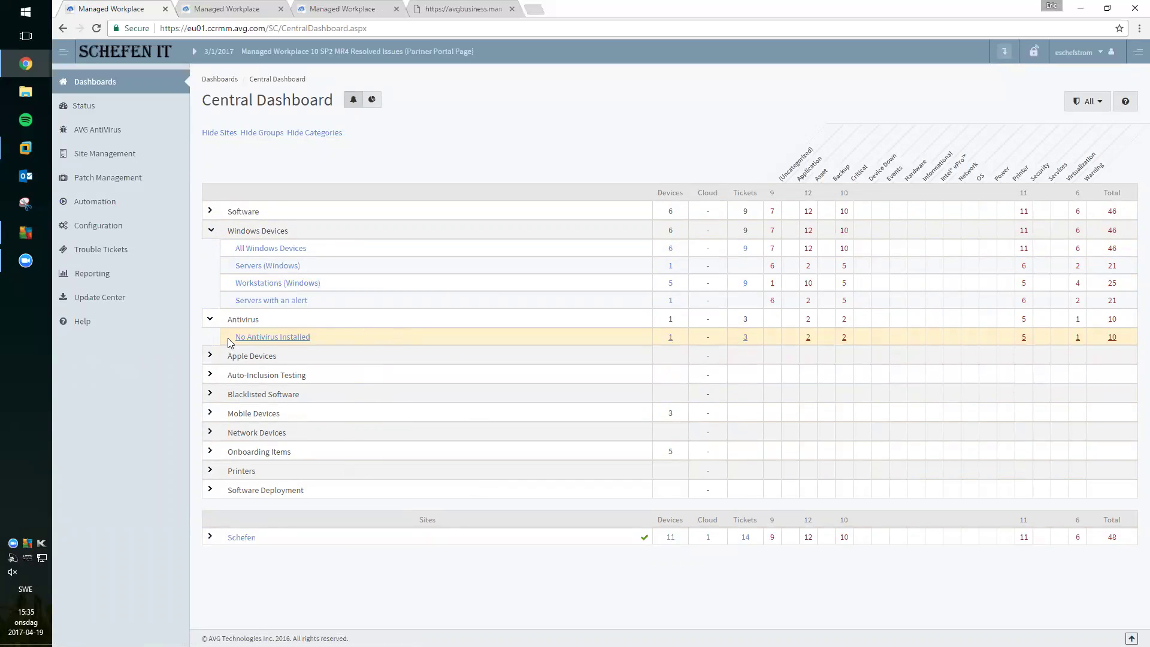
click(209, 394)
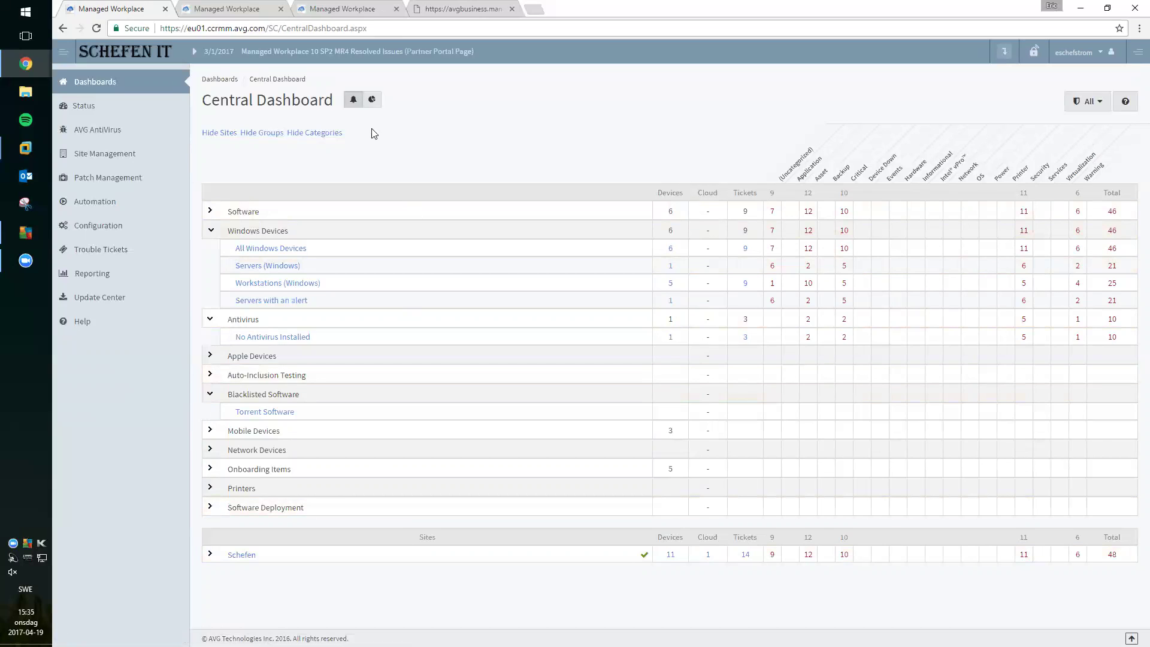
Step: View the Services Dashboard, return to the Central Dashboard and open the Schefen site's device list
click(371, 103)
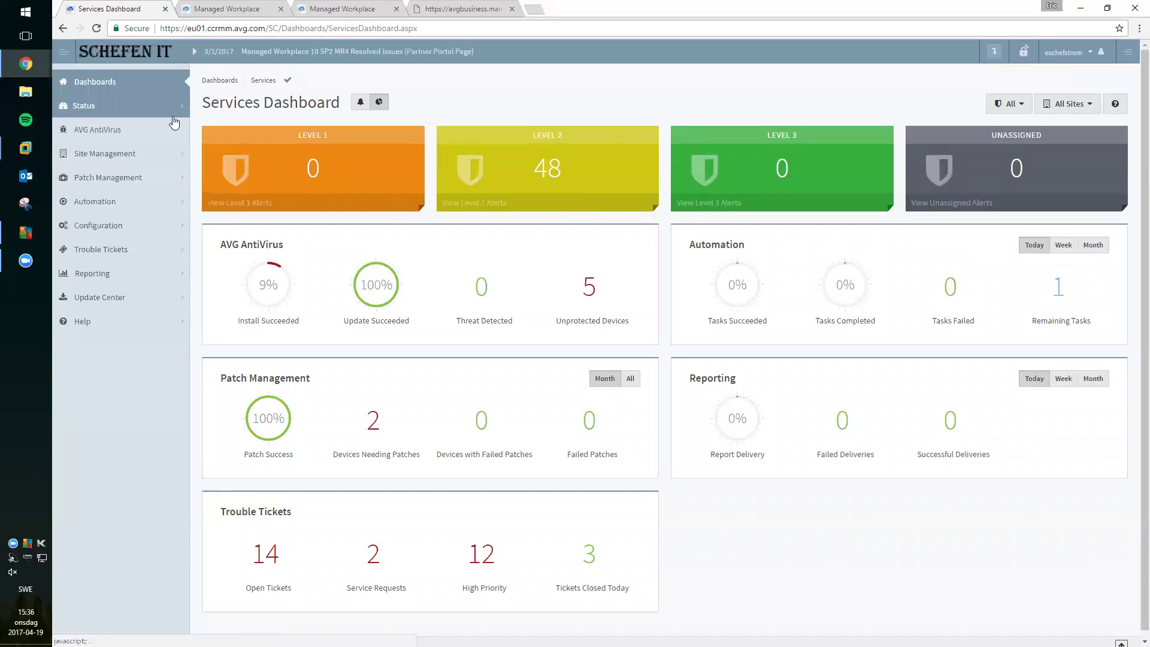
click(144, 93)
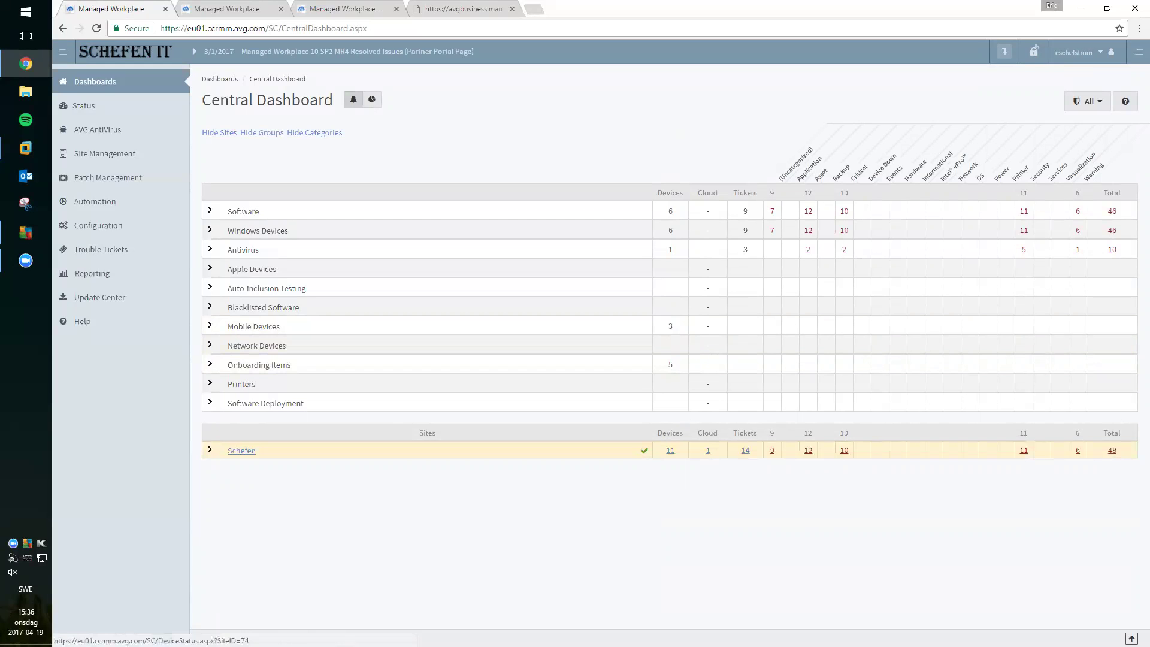
click(241, 451)
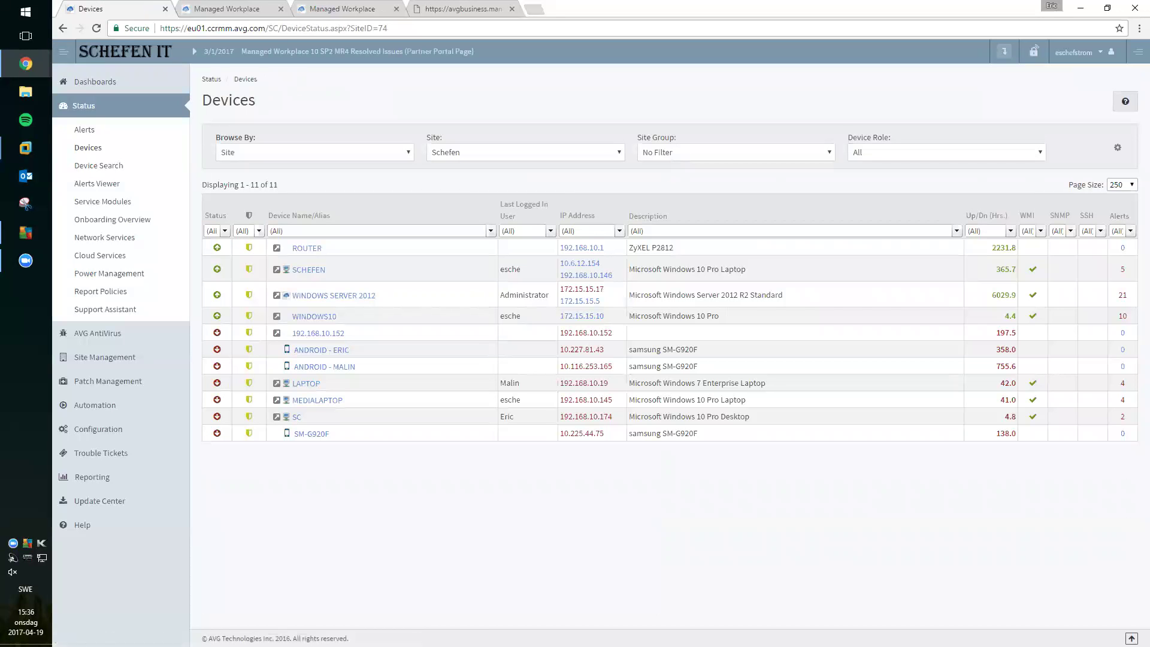
Step: Open the SCHEFEN laptop's device overview and examine its model and the last logged-in and current console users
click(317, 271)
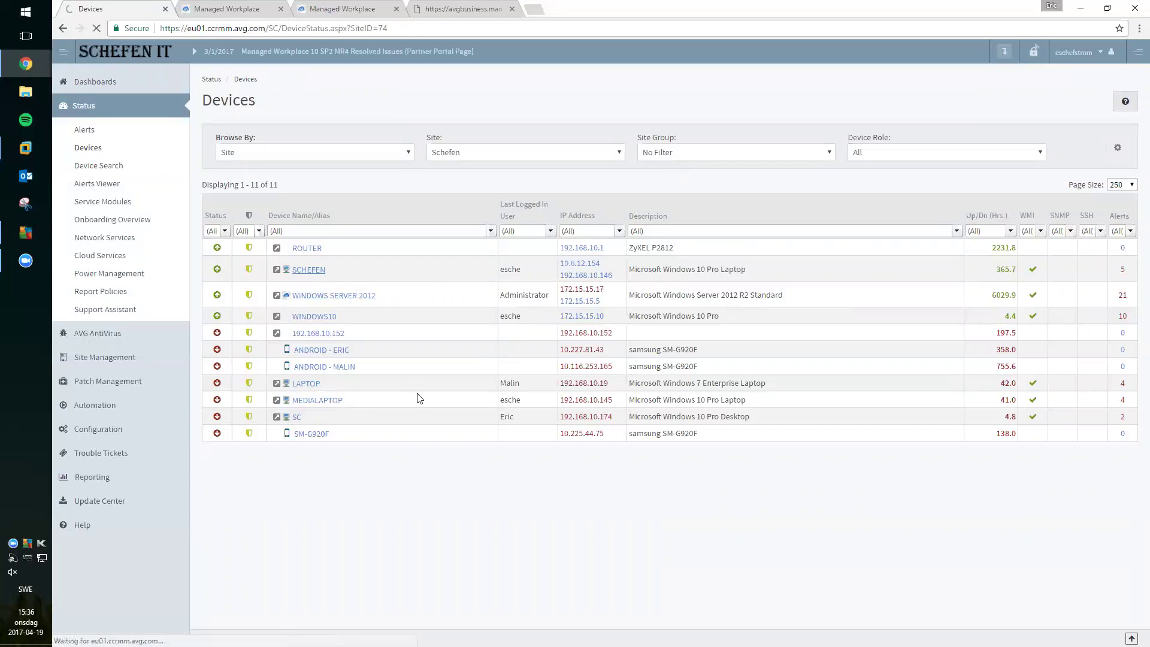
scroll(420, 389, down, 1)
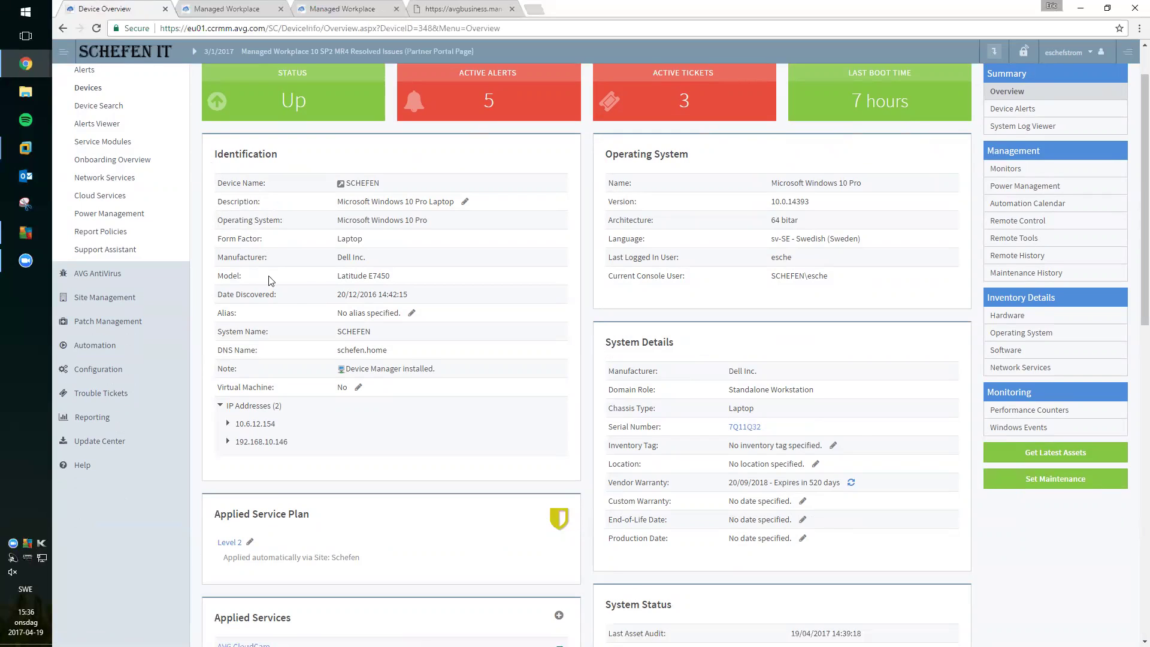
drag(336, 276, 399, 280)
click(401, 283)
drag(839, 277, 608, 259)
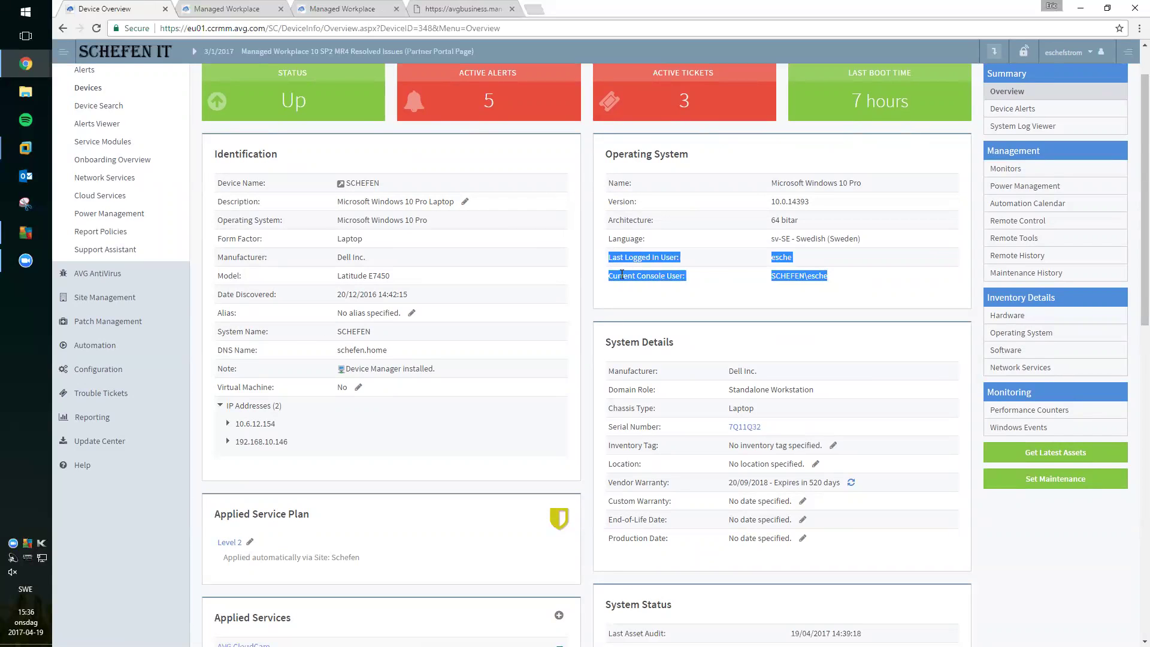
click(591, 285)
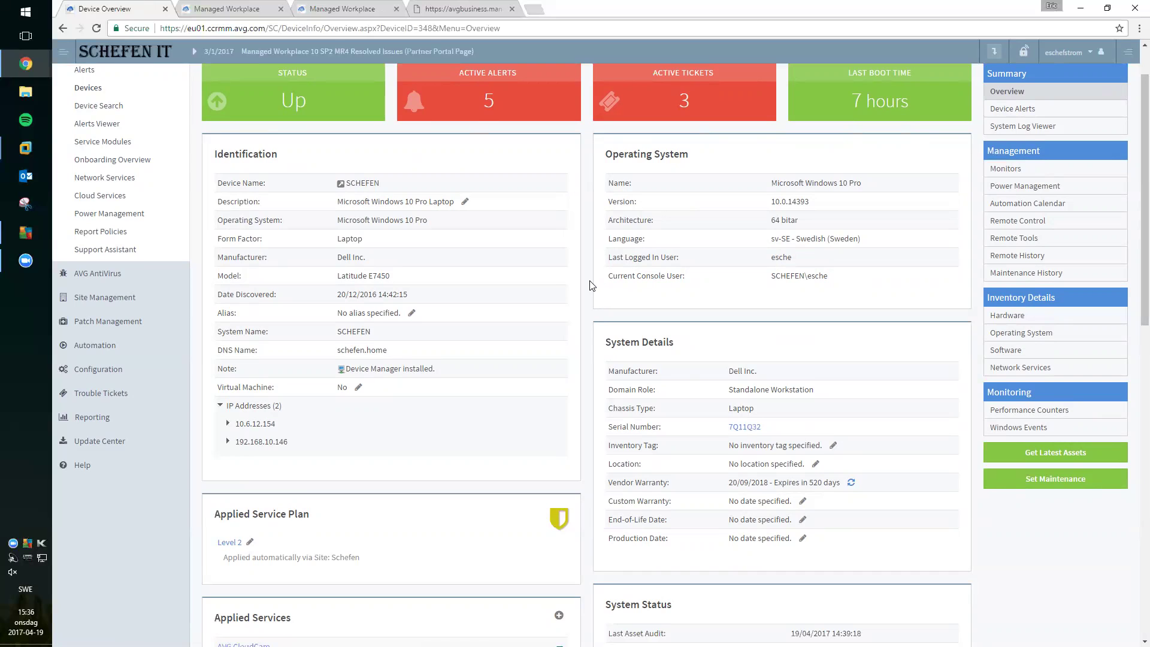
Step: Examine the serial number and vendor warranty in the SCHEFEN laptop's System Details
scroll(590, 284, down, 1)
triple_click(638, 283)
click(655, 314)
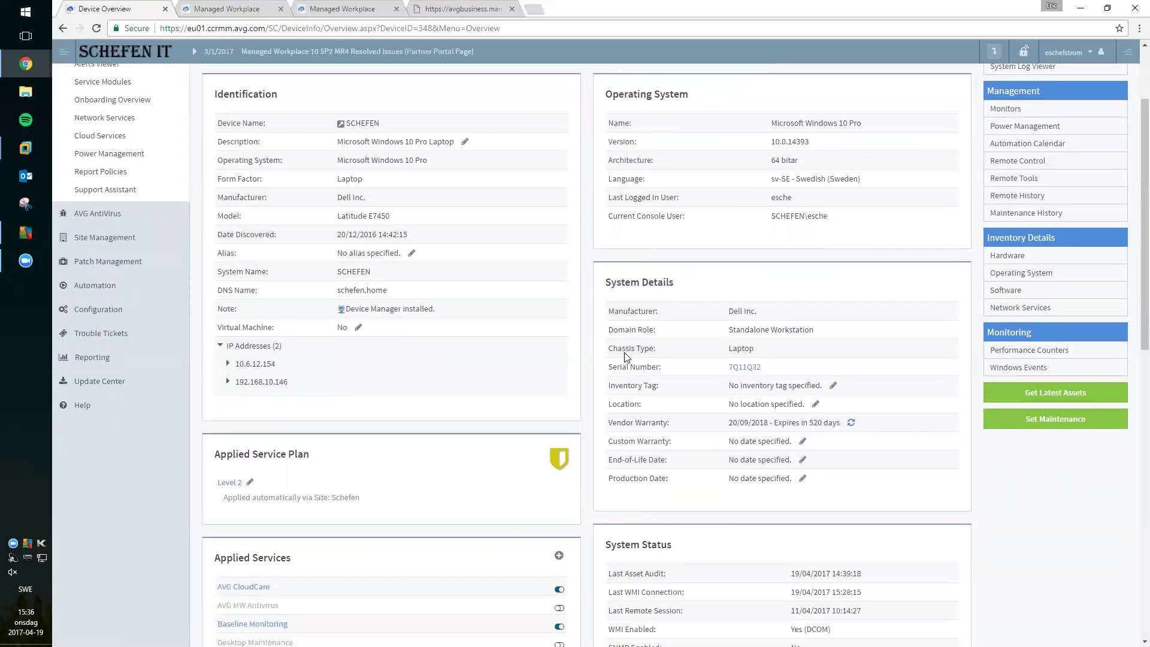
triple_click(616, 366)
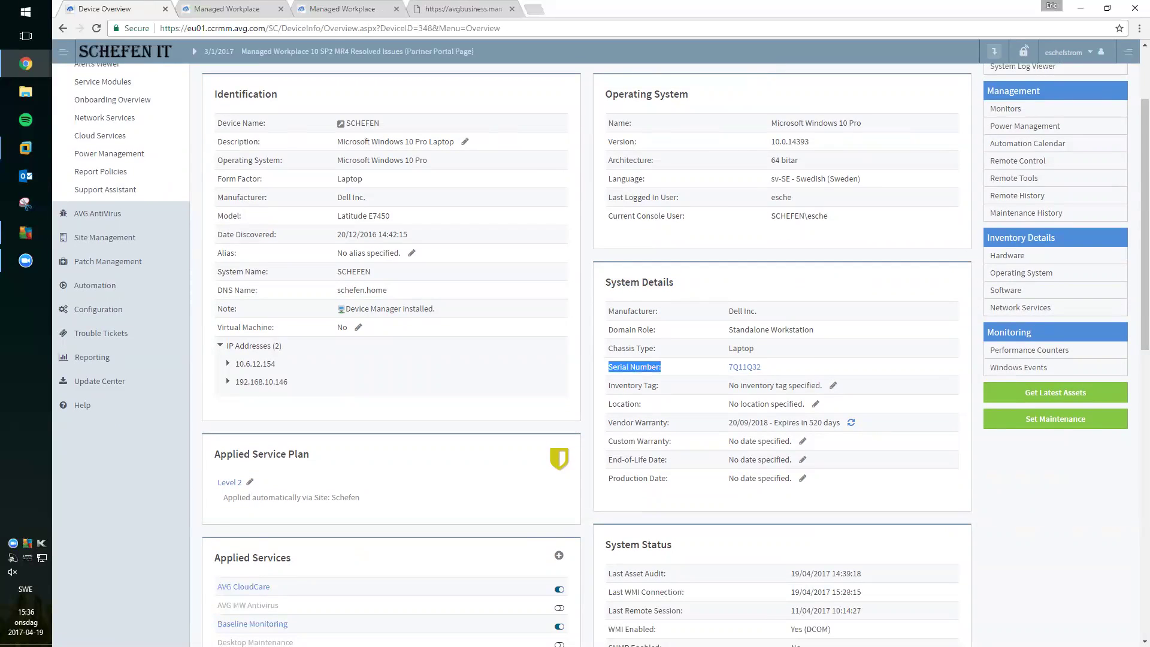
click(652, 372)
drag(607, 367, 761, 367)
drag(608, 423, 838, 423)
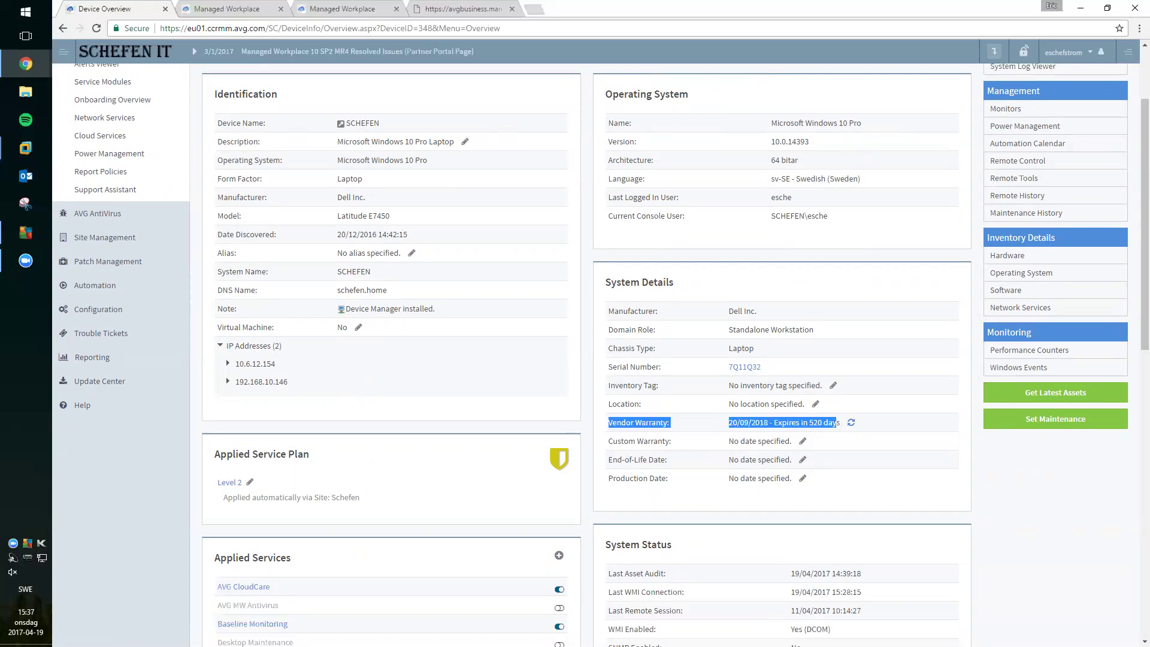
click(837, 423)
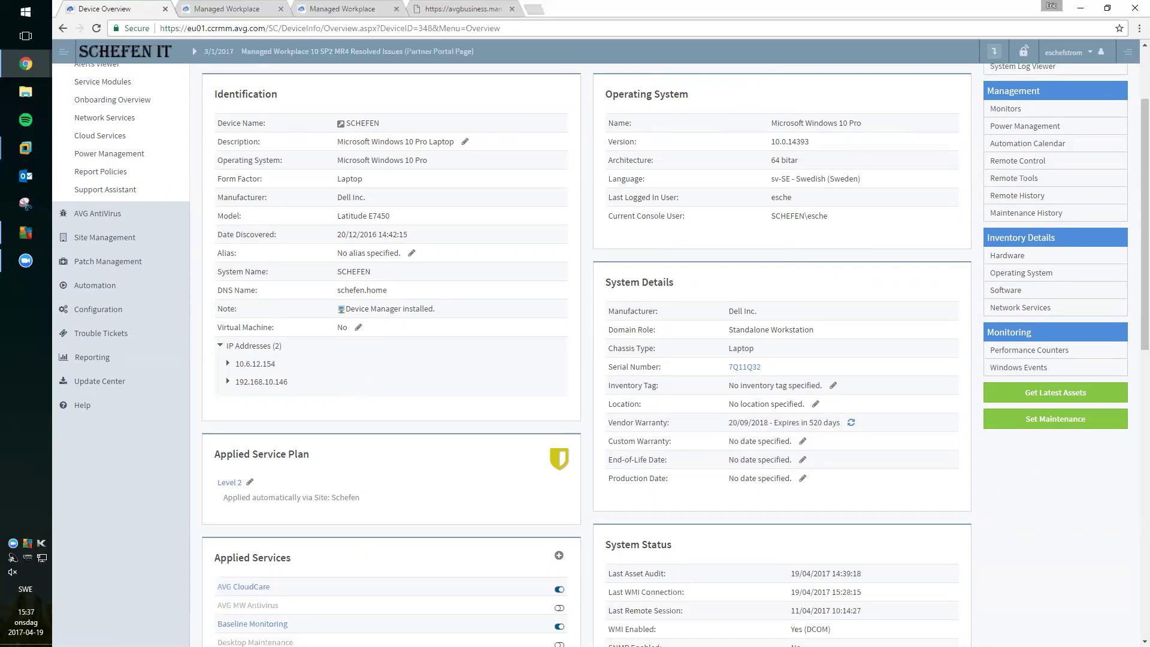
mouse_move(773, 423)
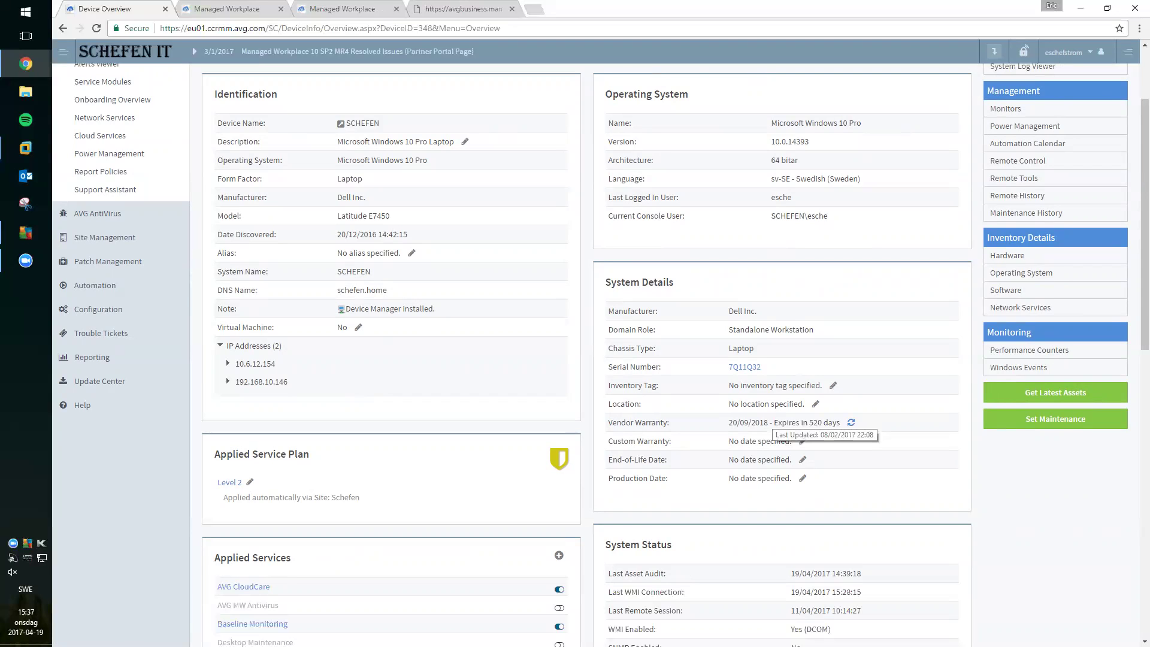
Step: Open the SCHEFEN device's software inventory and show its Microsoft Product Keys
scroll(852, 422, up, 2)
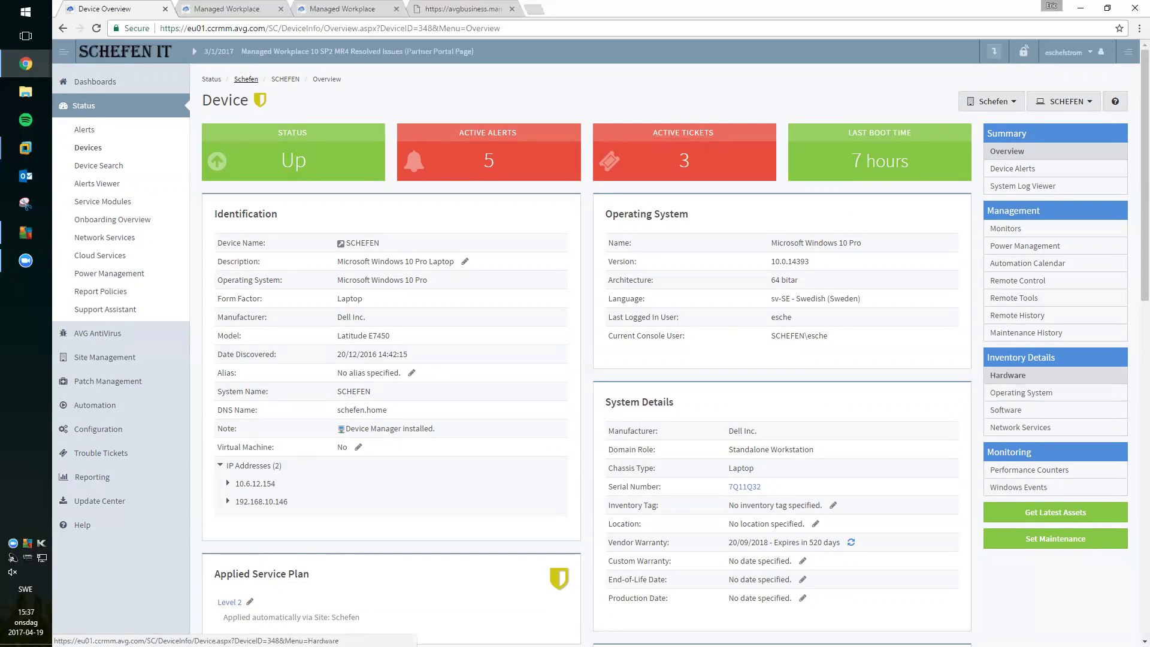
click(1006, 410)
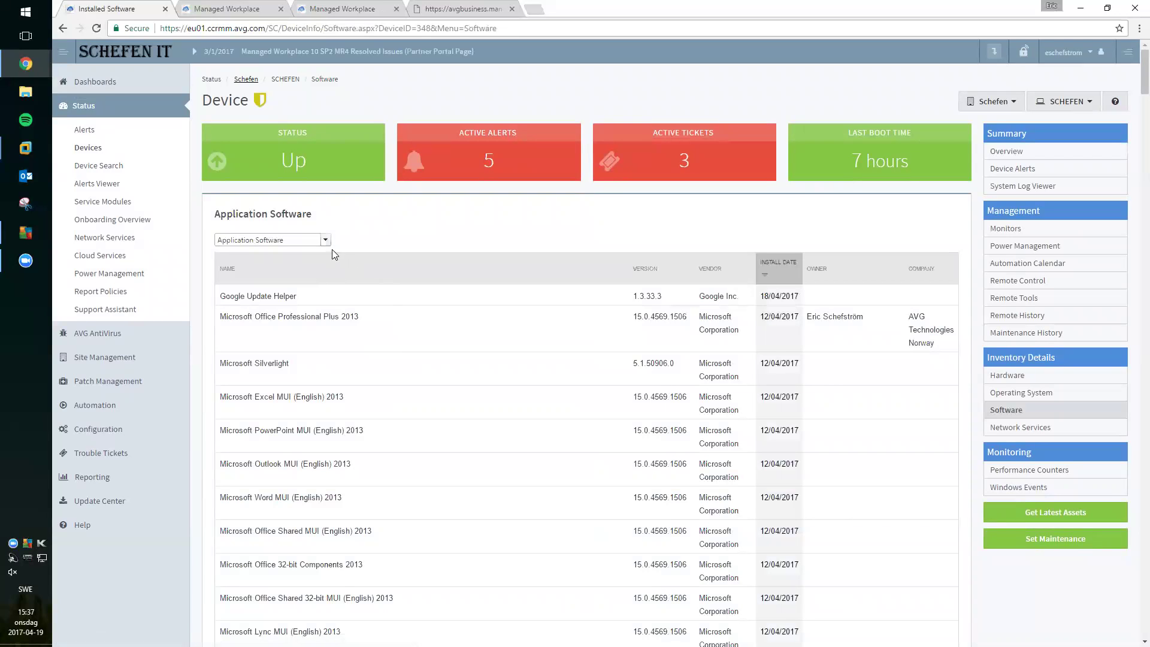
click(327, 241)
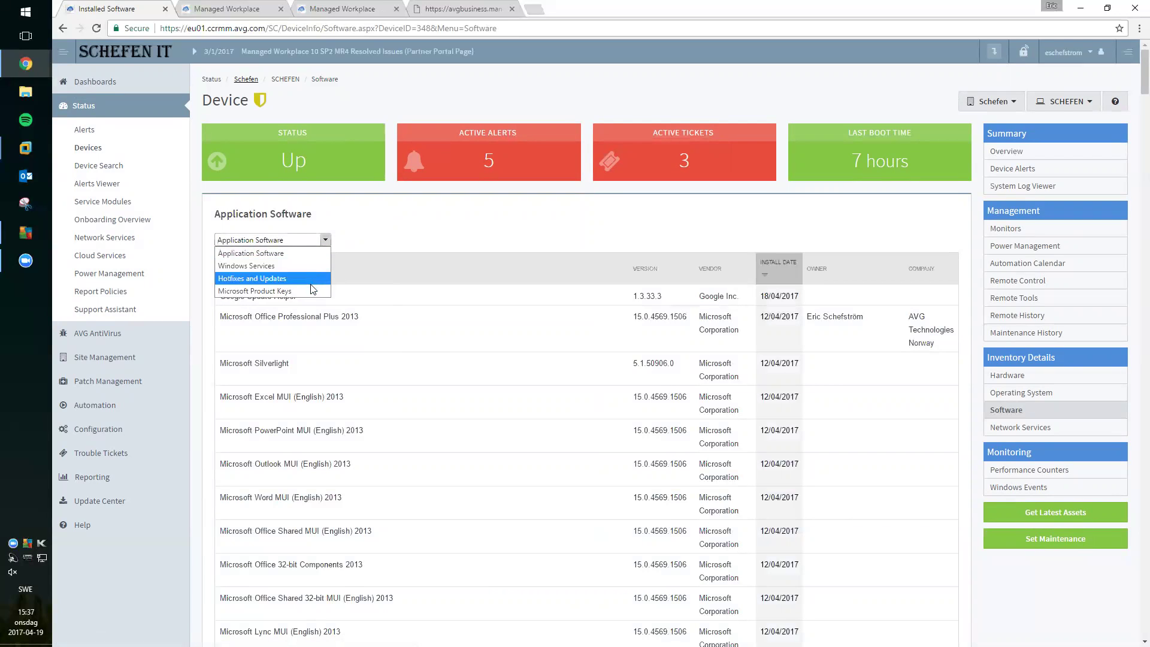
click(310, 292)
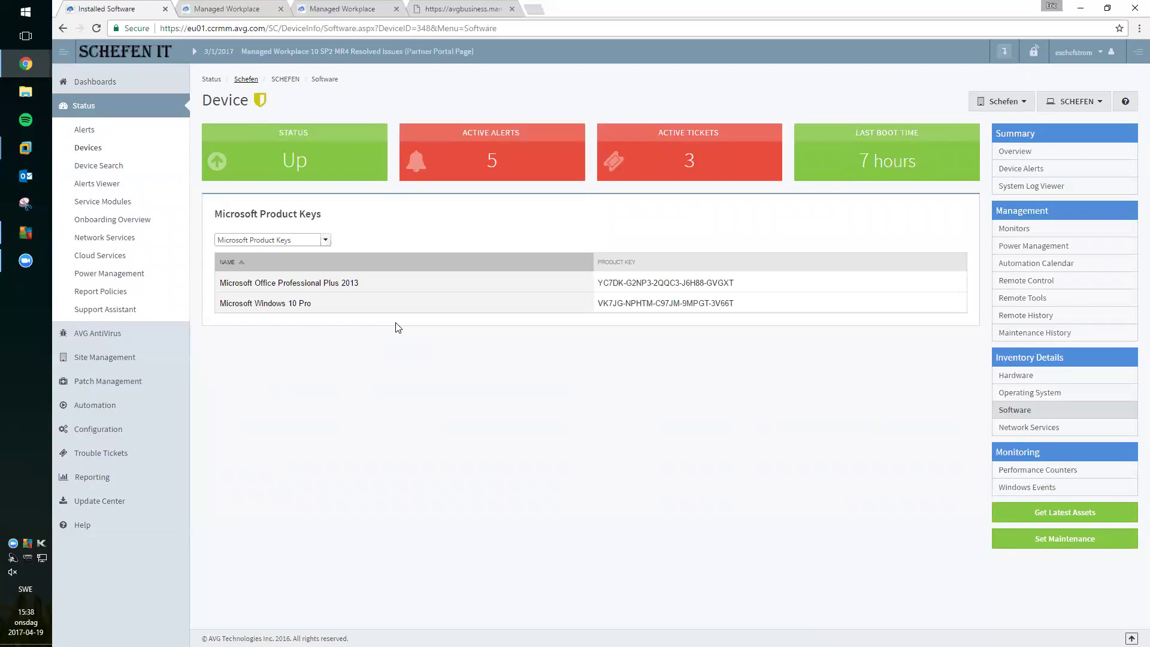
Step: Open the SCHEFEN device's hardware inventory and expand the Intel Core i7-5600U processor's details
click(1017, 375)
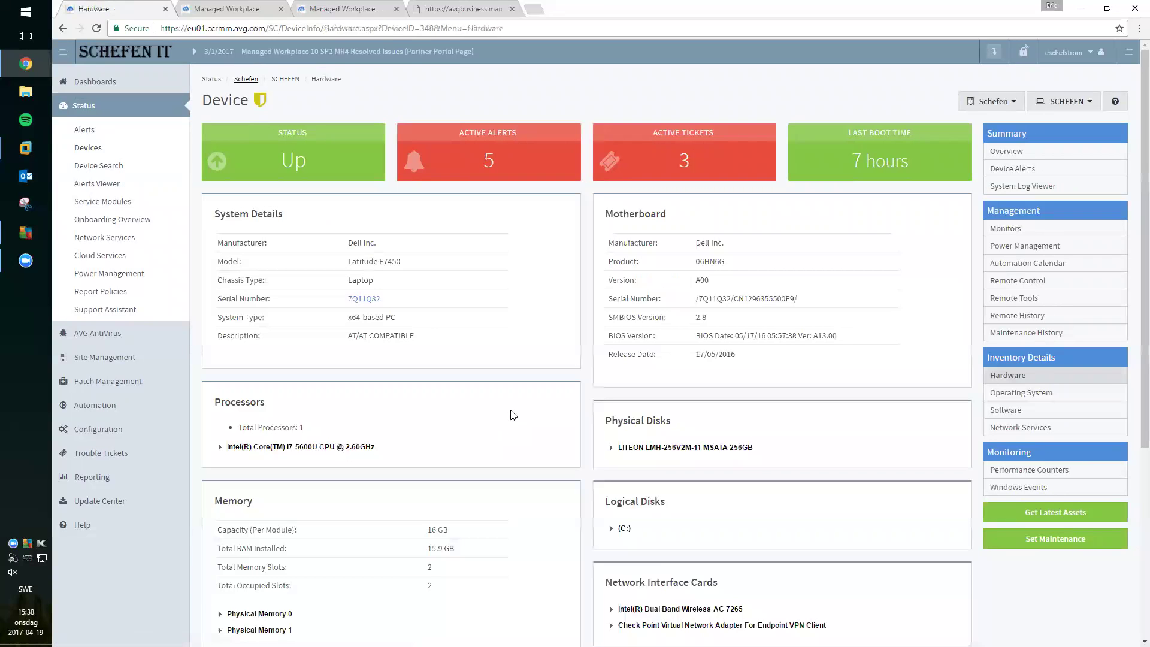
scroll(519, 417, down, 1)
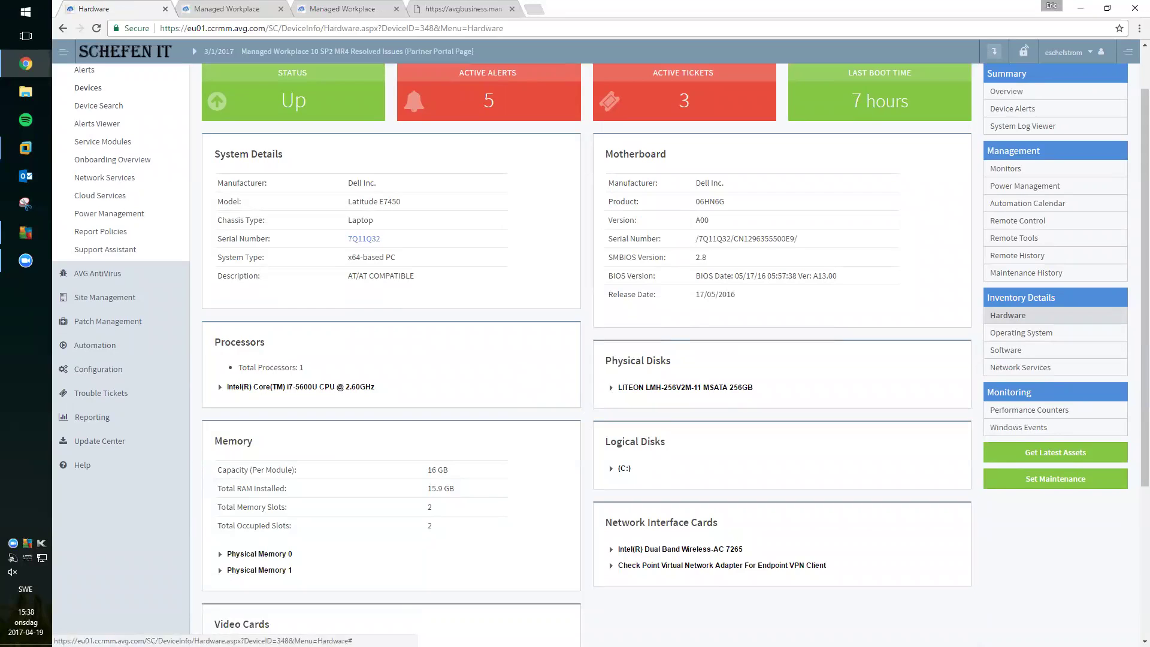
click(339, 391)
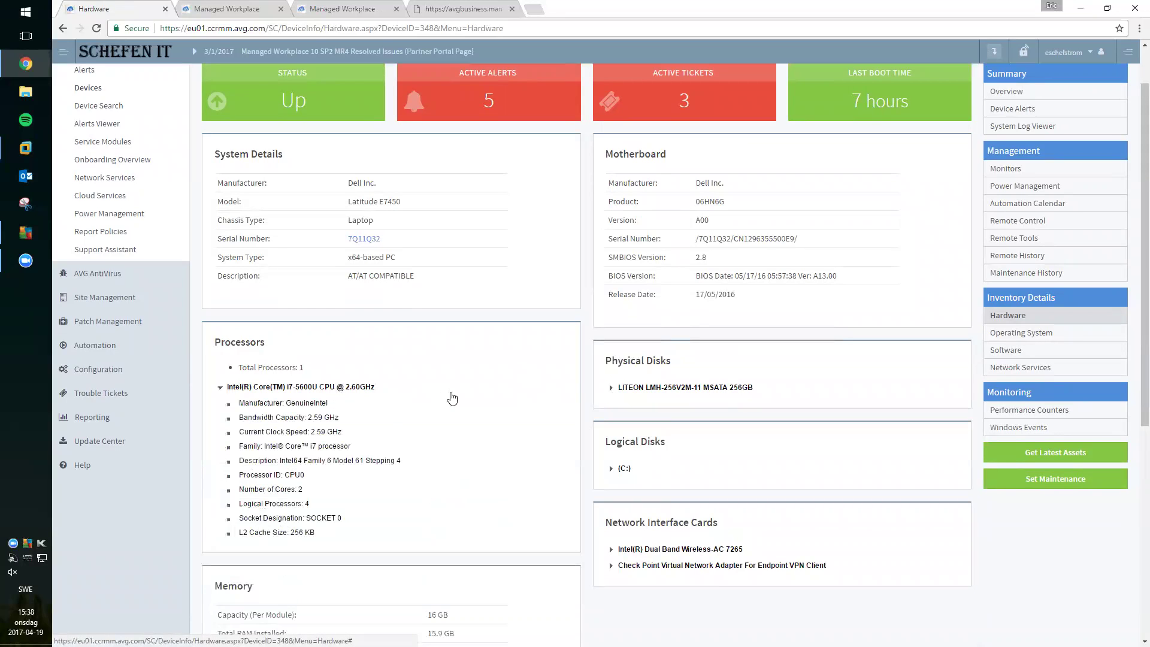
scroll(452, 398, up, 1)
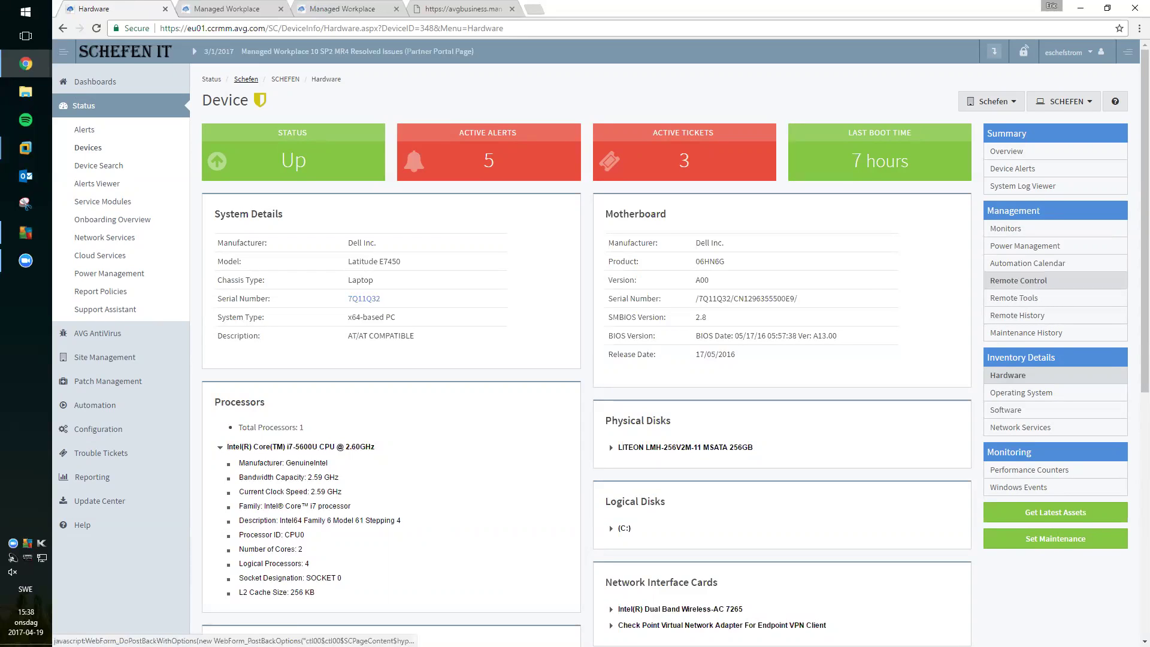
Step: View the device's Remote Tools, and examine the initiator, service and duration of the latest Remote History session
click(1019, 298)
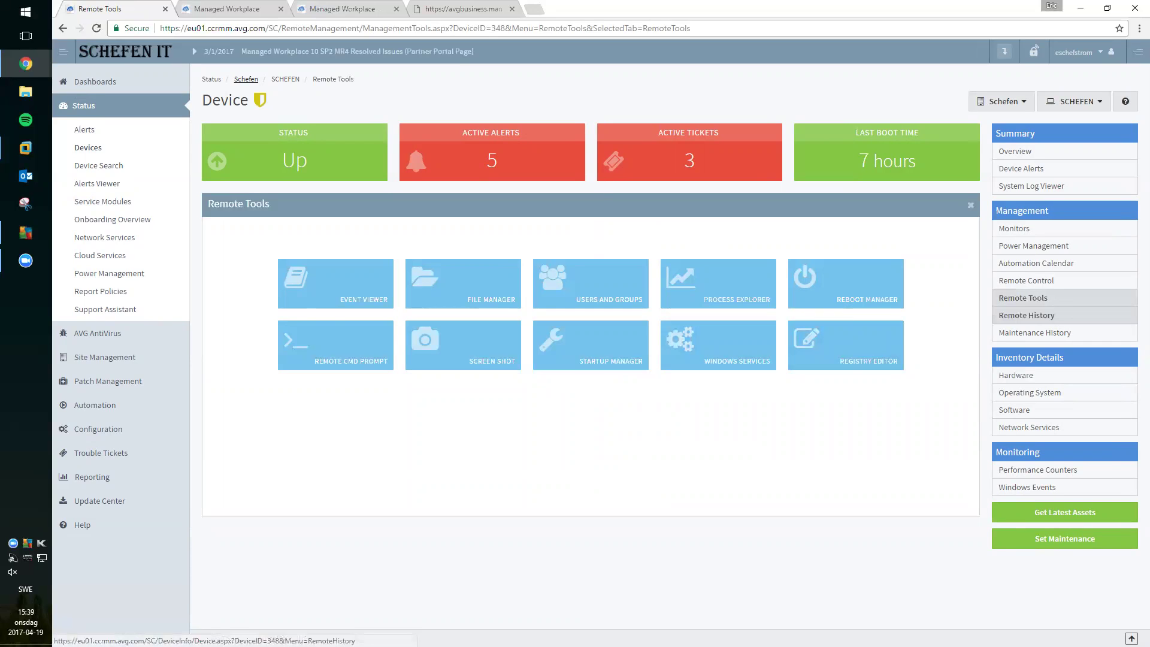
click(1026, 316)
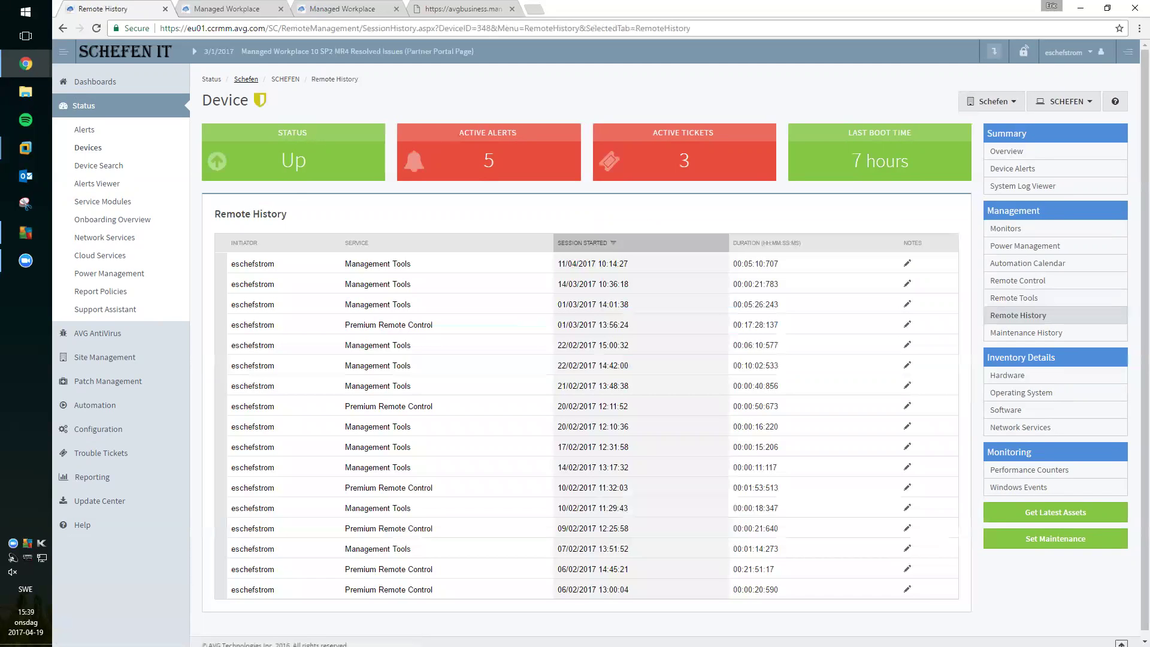
drag(214, 267, 420, 264)
click(439, 265)
drag(733, 264, 779, 265)
click(779, 264)
Step: Open the latest remote session's notes, examine the remote tool used and the duration, and cancel the note entry
click(908, 264)
drag(347, 310, 235, 307)
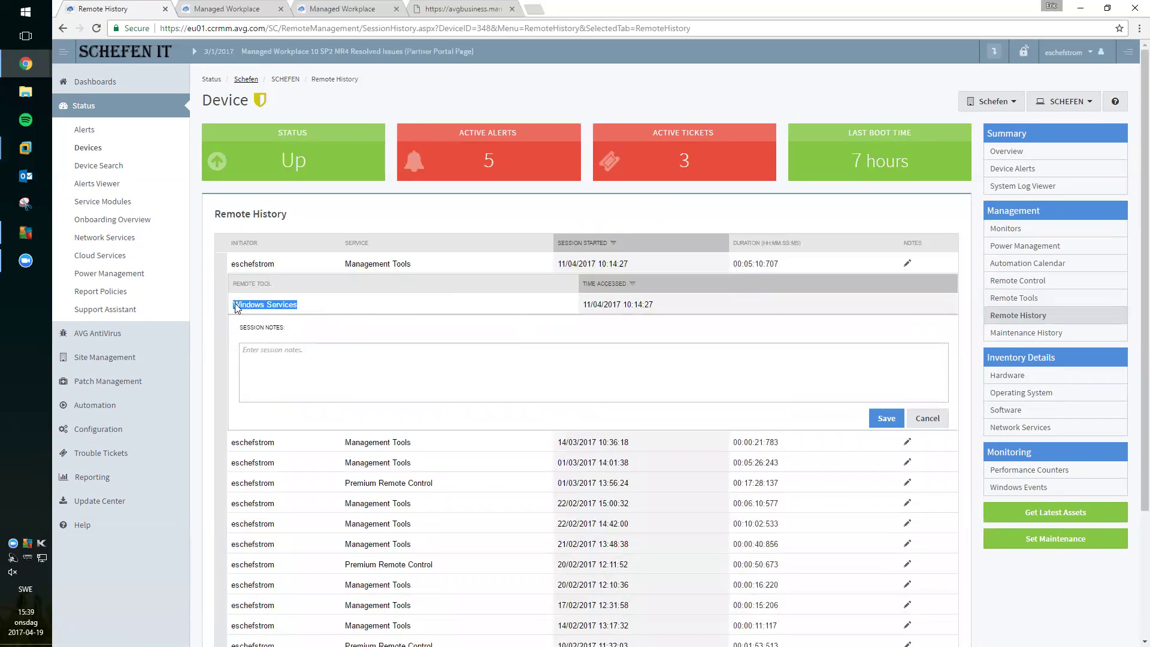
click(235, 304)
drag(734, 264, 779, 264)
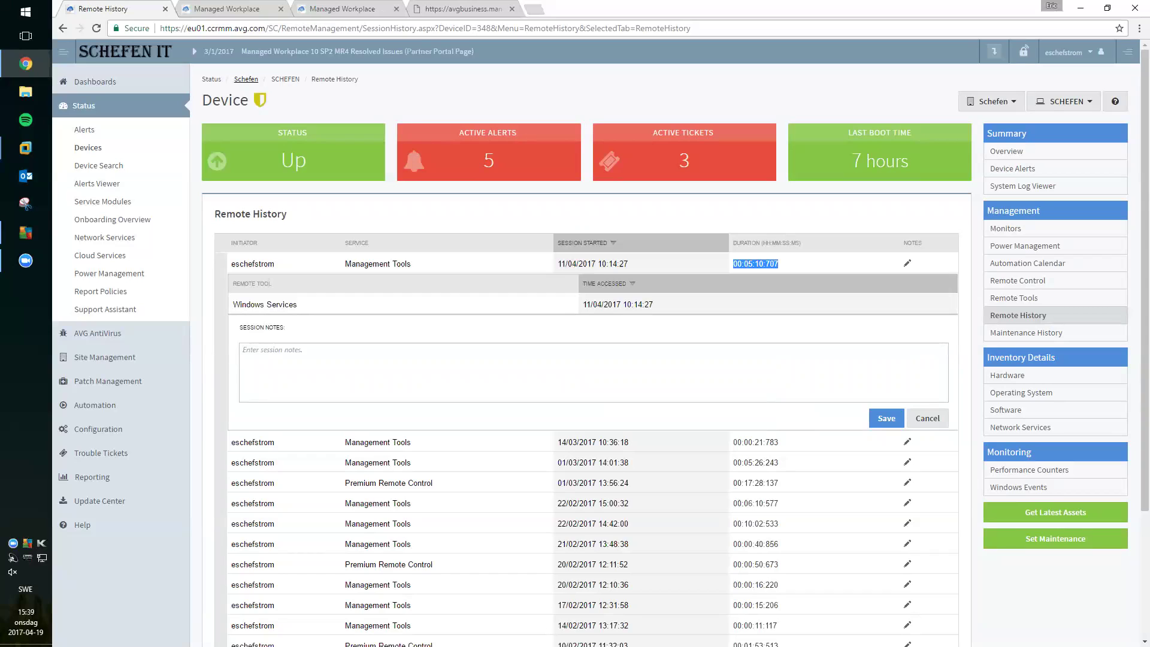
click(927, 418)
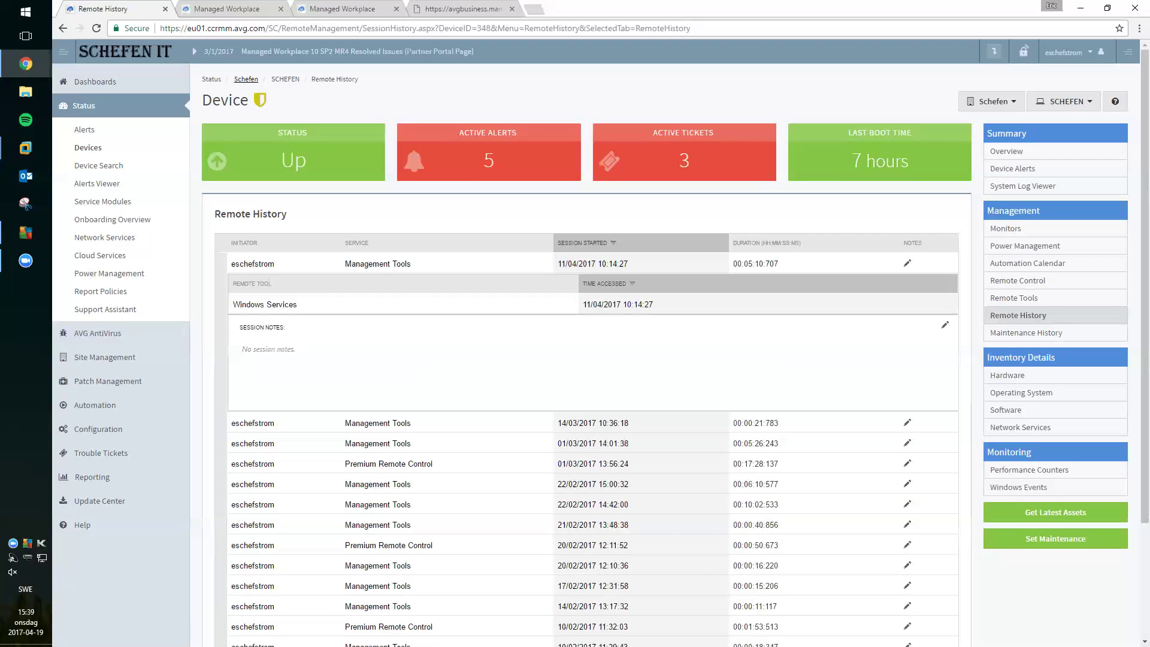
Step: Open Remote Control for the SCHEFEN device, review the available remote services and keep Premium Remote Control selected
click(1018, 281)
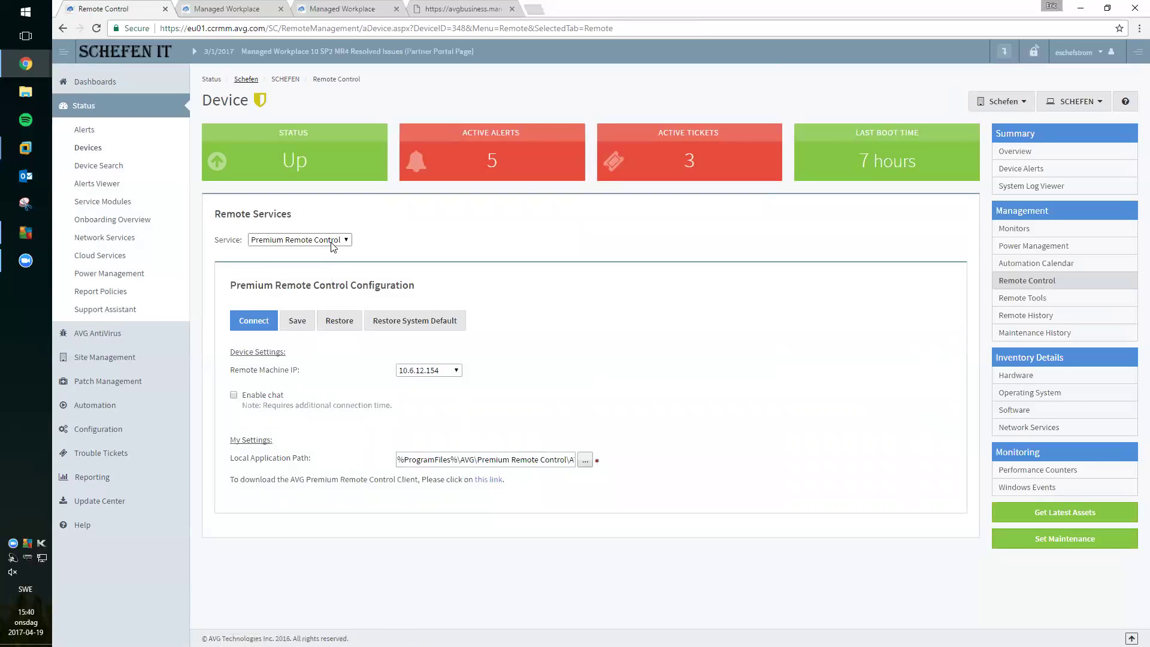
click(332, 241)
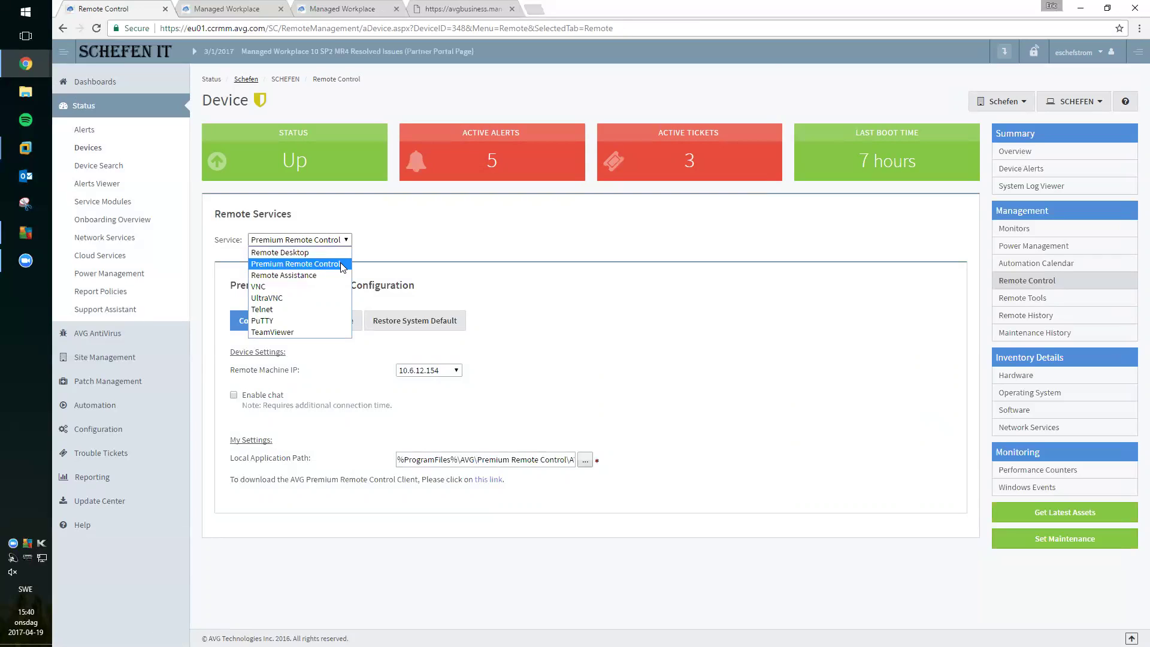
click(341, 264)
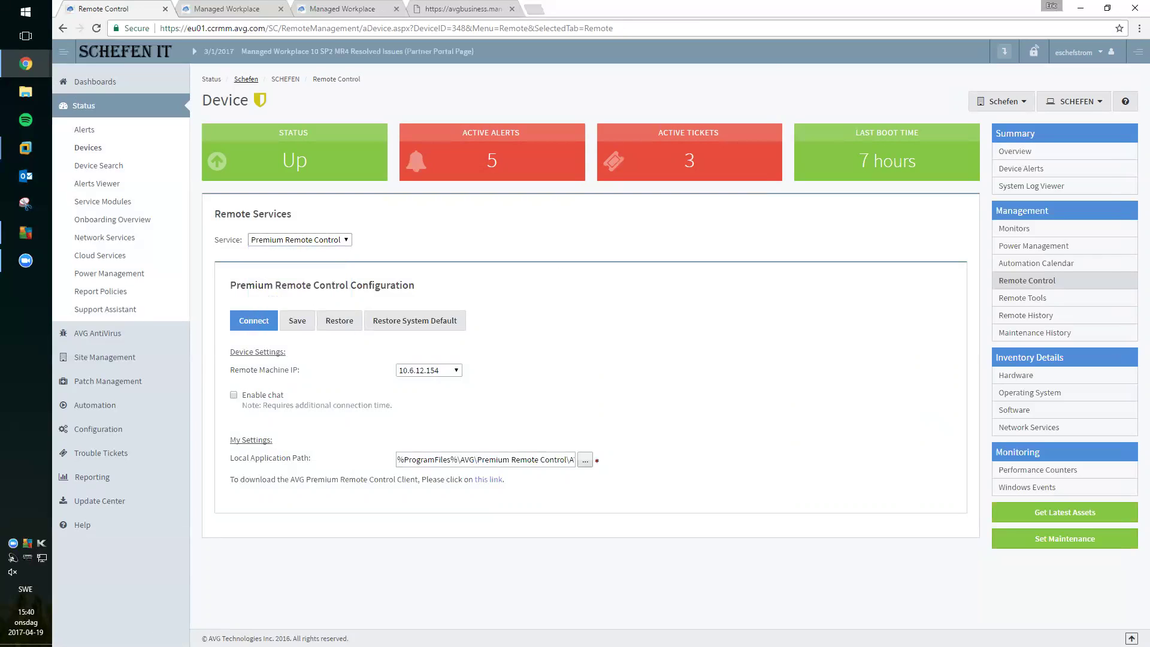
Step: Switch Remote Control to the WINDOWS SERVER 2012 device, review its remote services and keep Premium Remote Control
click(1076, 101)
click(992, 264)
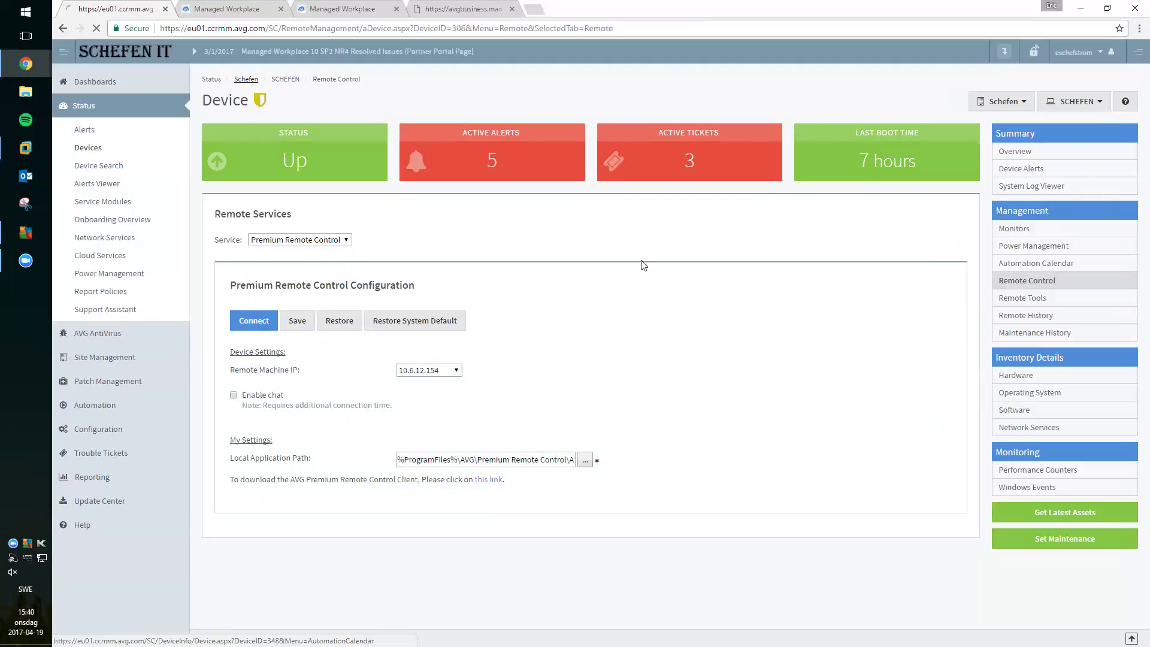
click(336, 242)
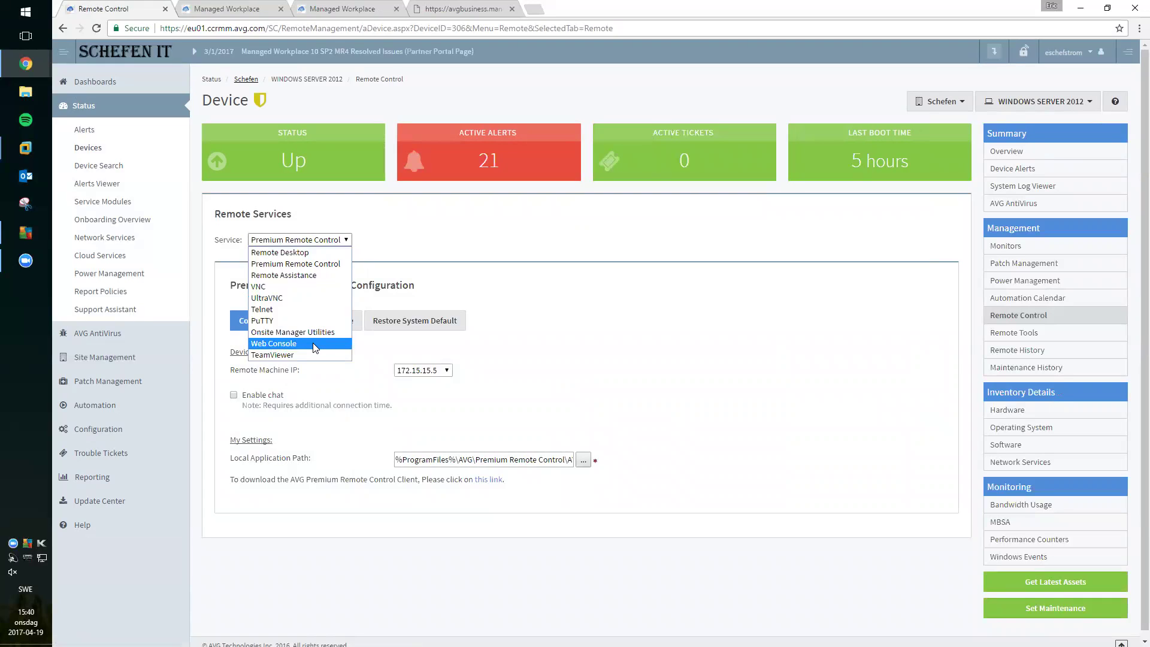
click(326, 264)
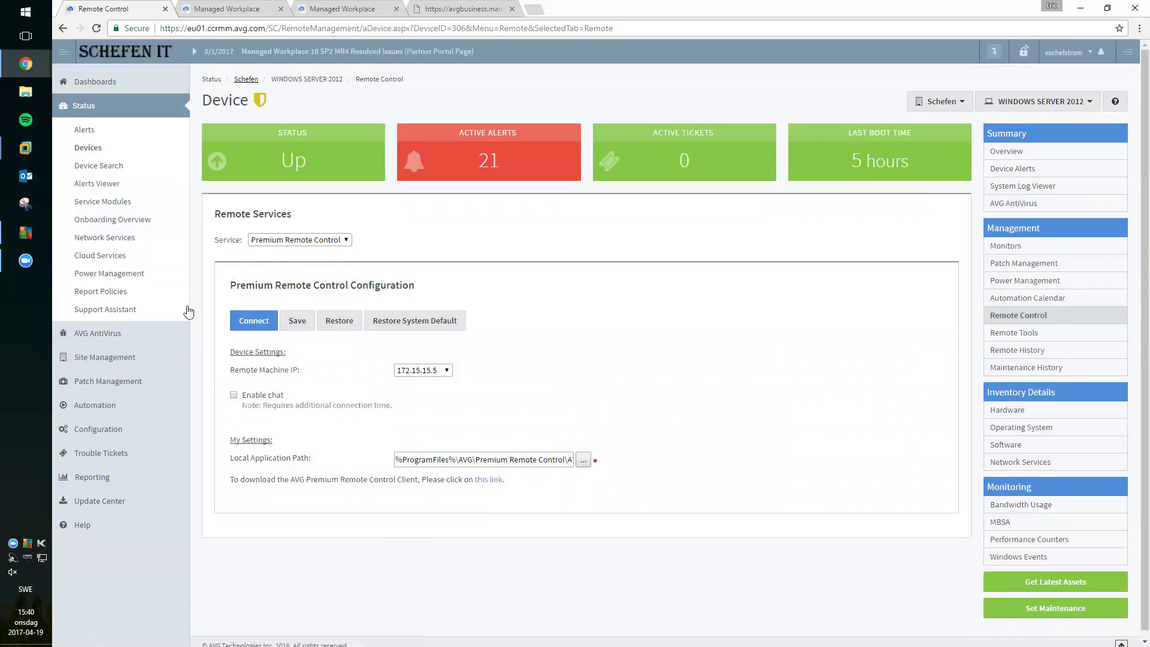
Step: Switch to the AVG Business Premium Remote Control session on DC01, view its file transfer options and activate the drawing pencil
click(65, 235)
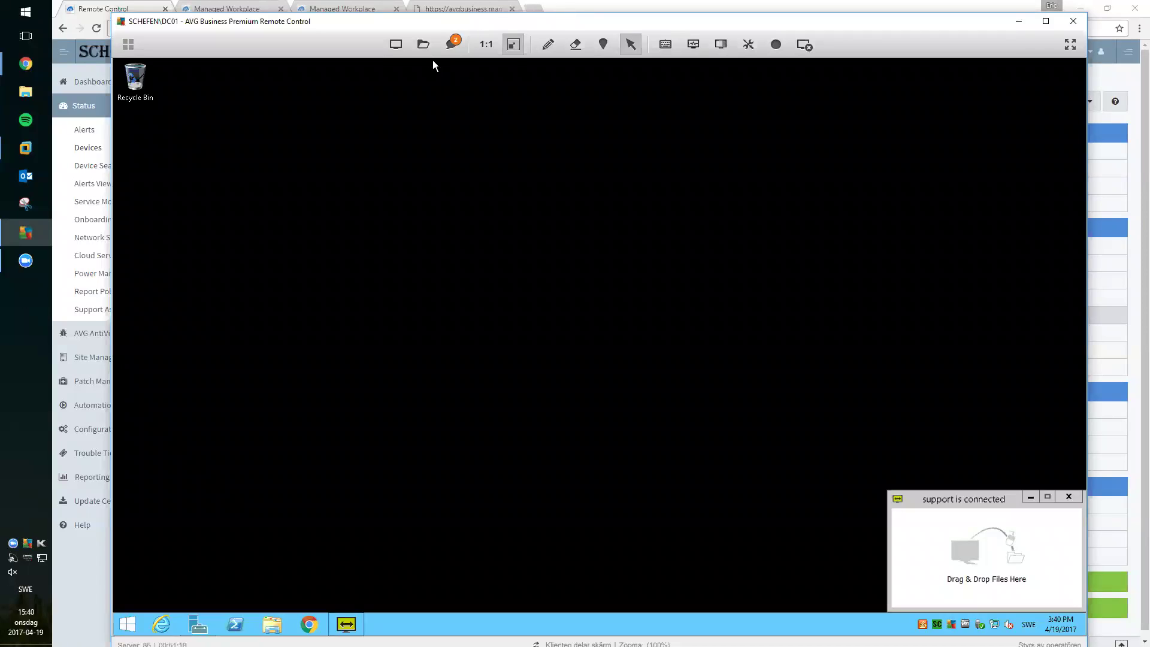
click(423, 44)
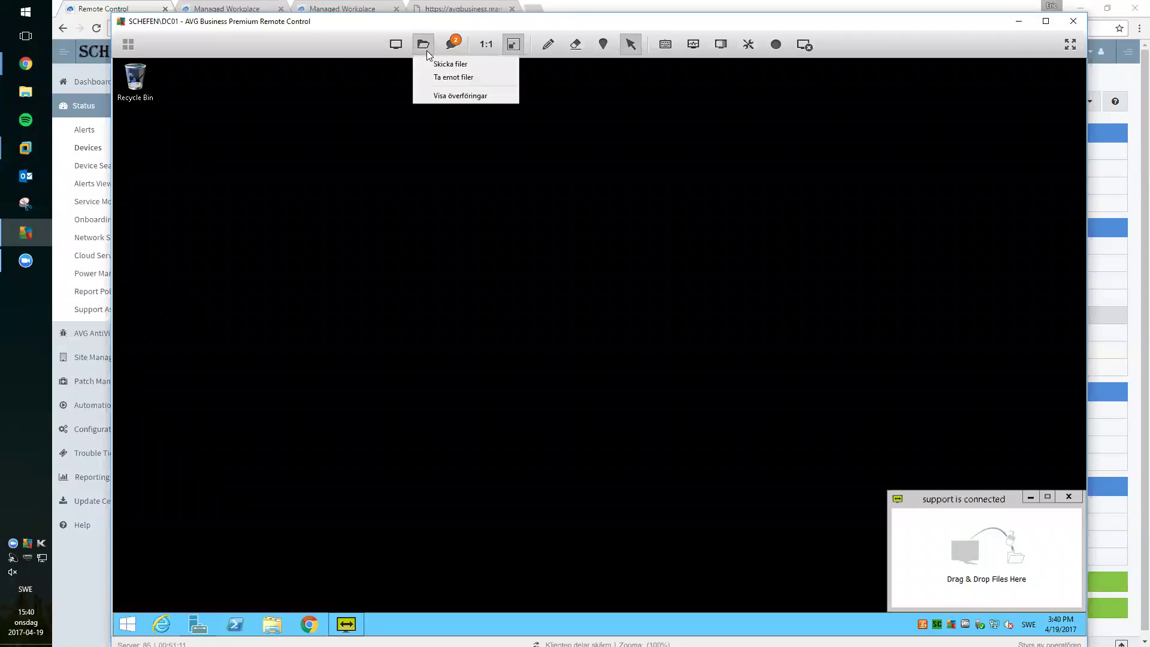
click(388, 78)
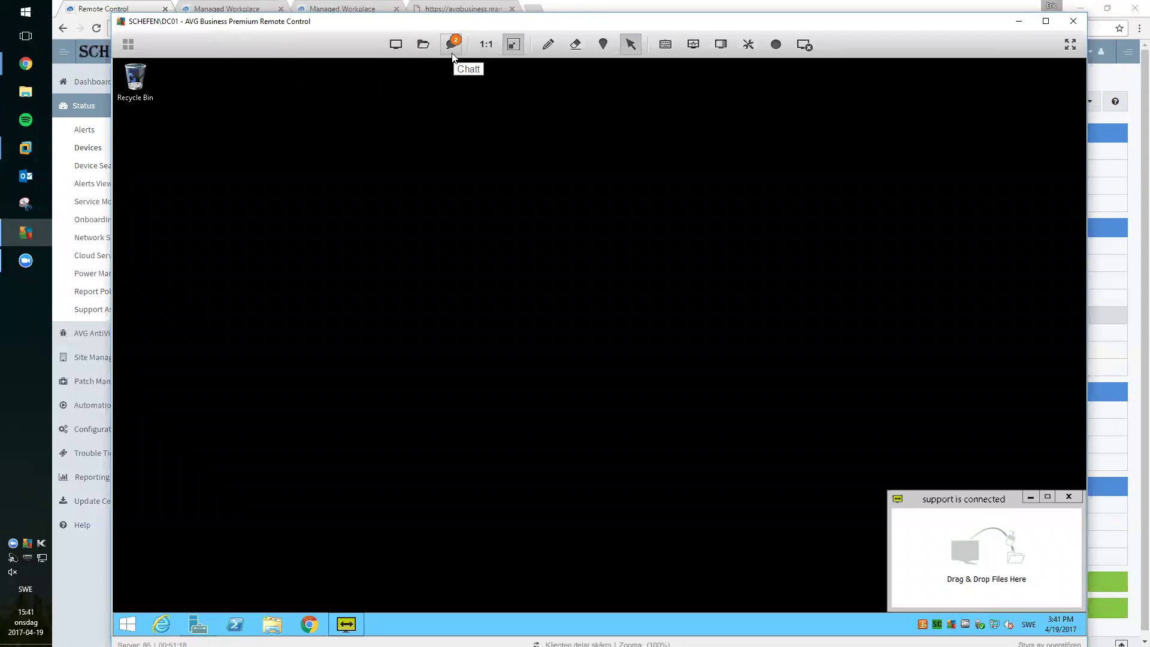
click(549, 49)
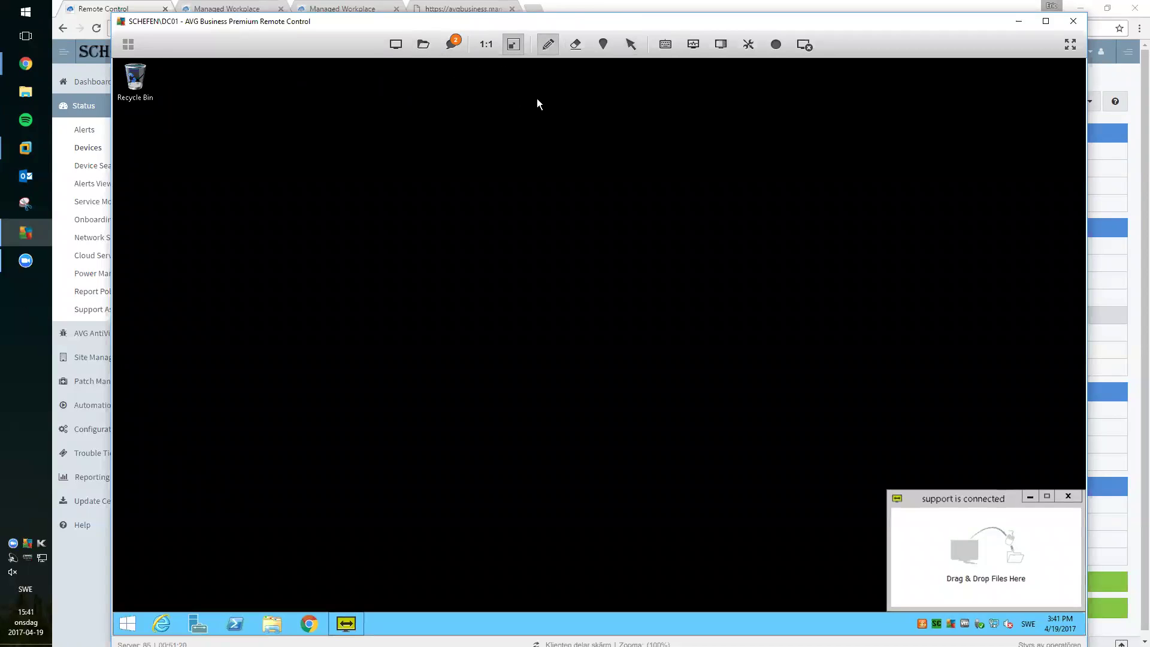
Step: View DC01's system information in the remote session, close it, and end the session
click(662, 45)
click(693, 45)
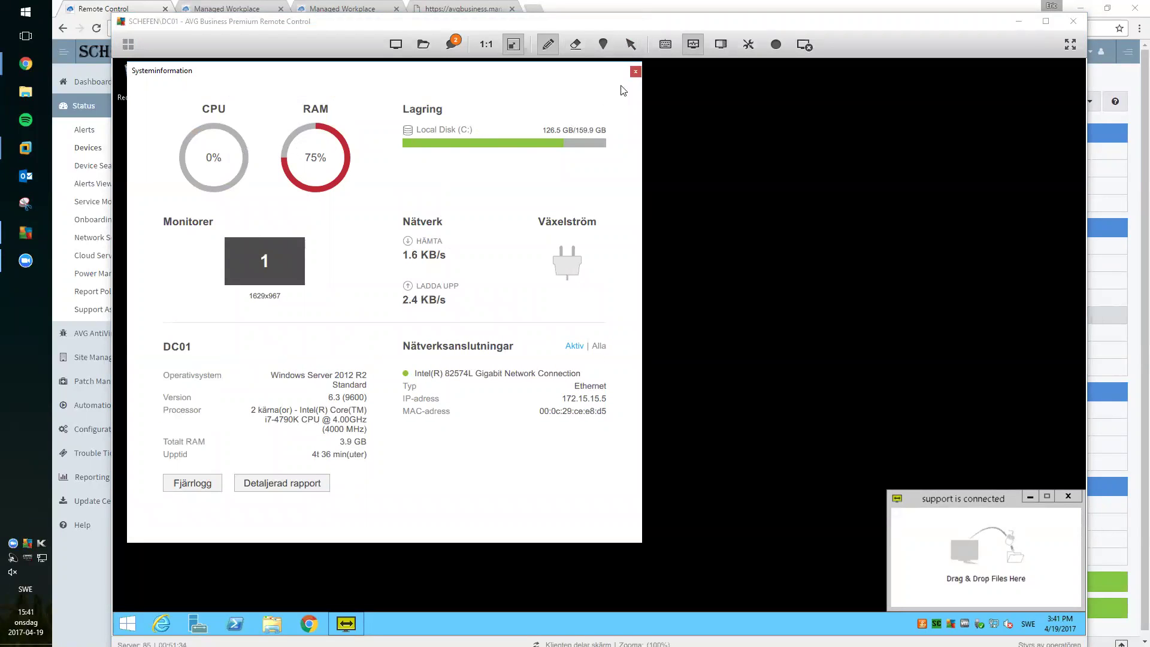
click(636, 71)
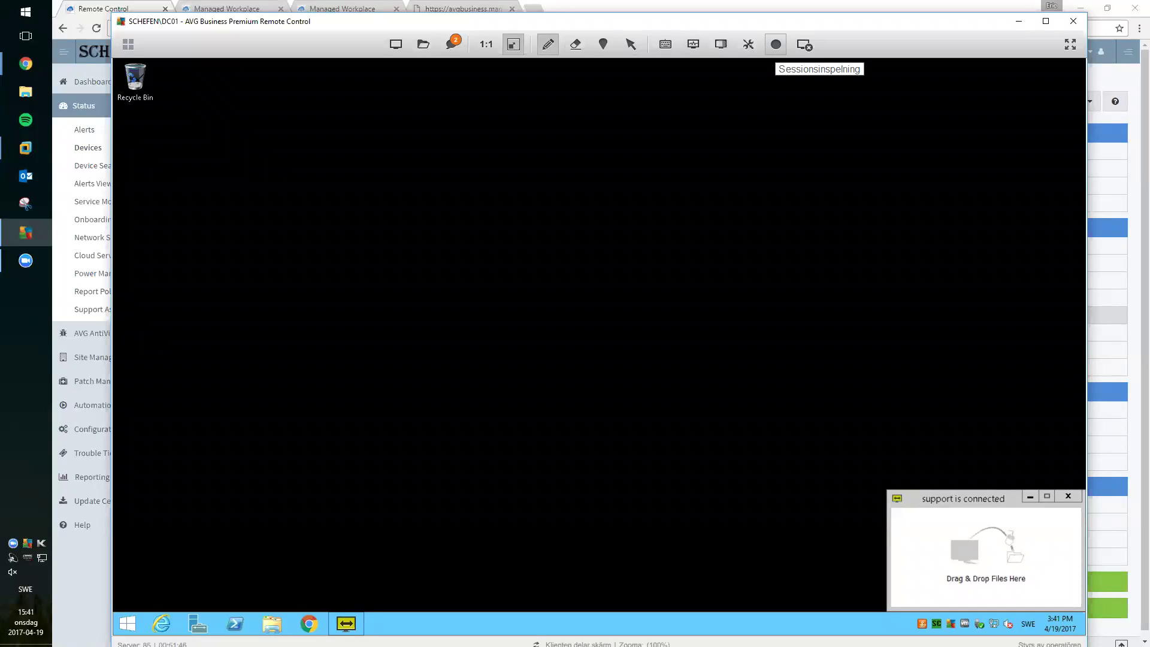
click(804, 45)
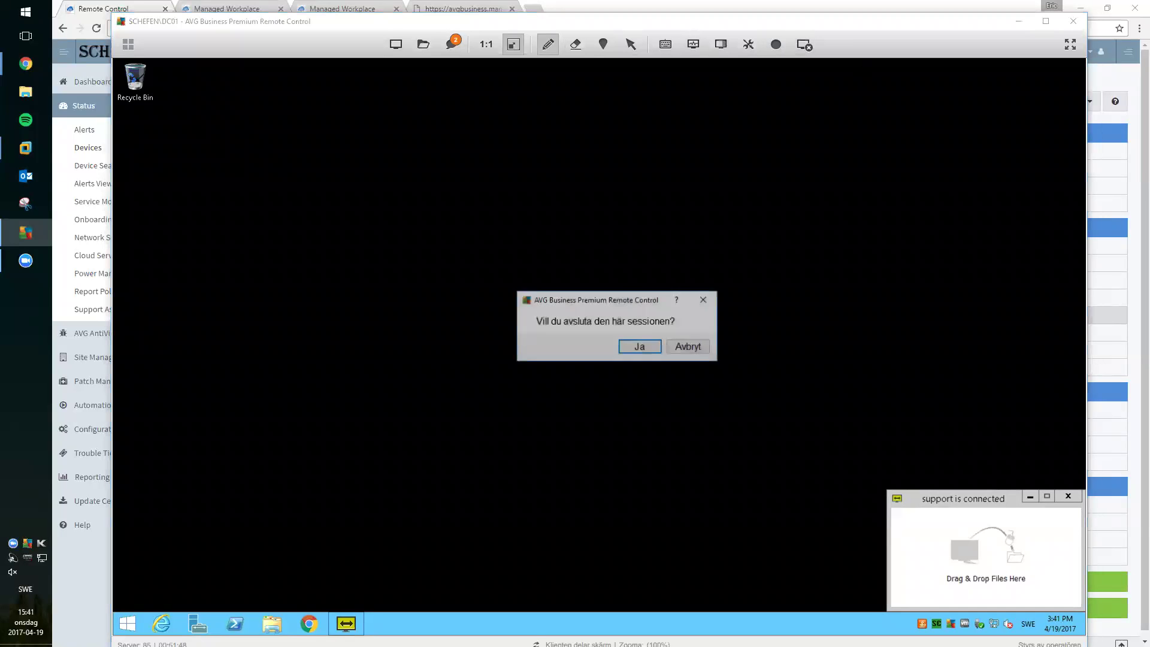
click(633, 350)
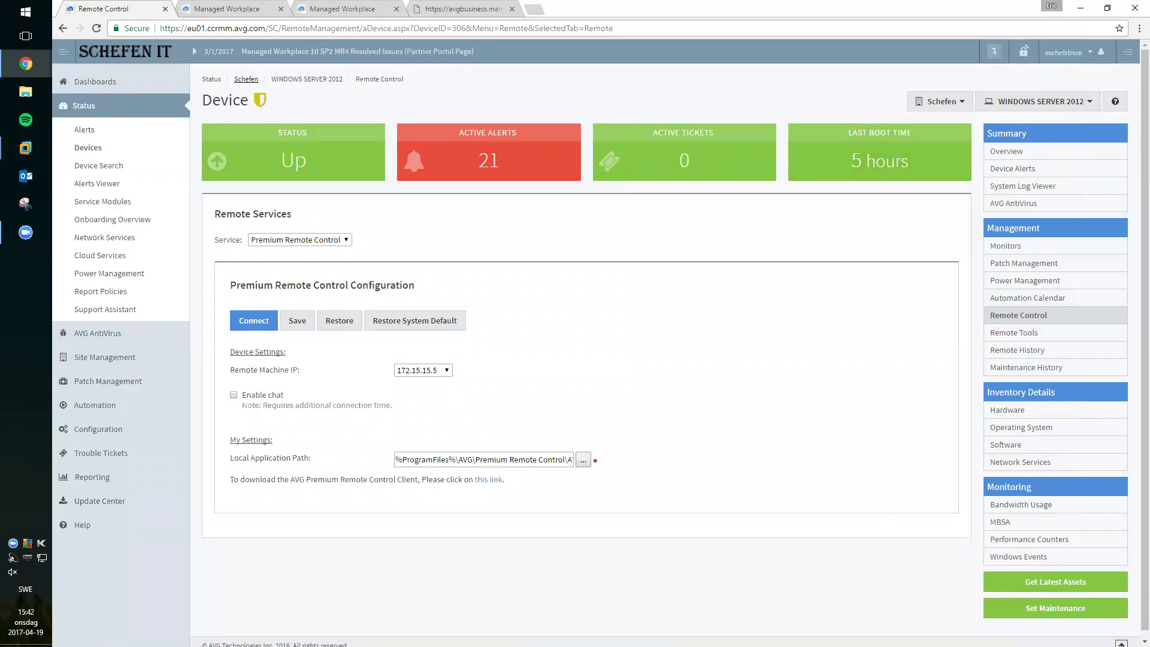
Step: Open the Monitoring policies under Configuration and search them for "windows servers"
mouse_move(1024, 52)
click(154, 433)
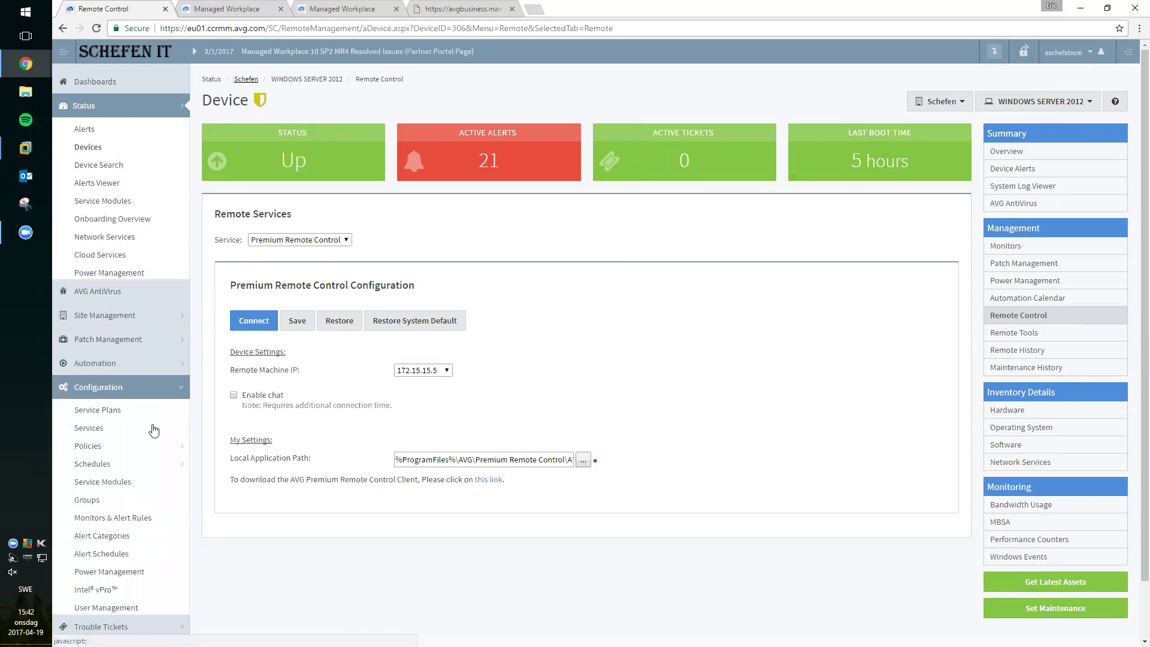
click(162, 296)
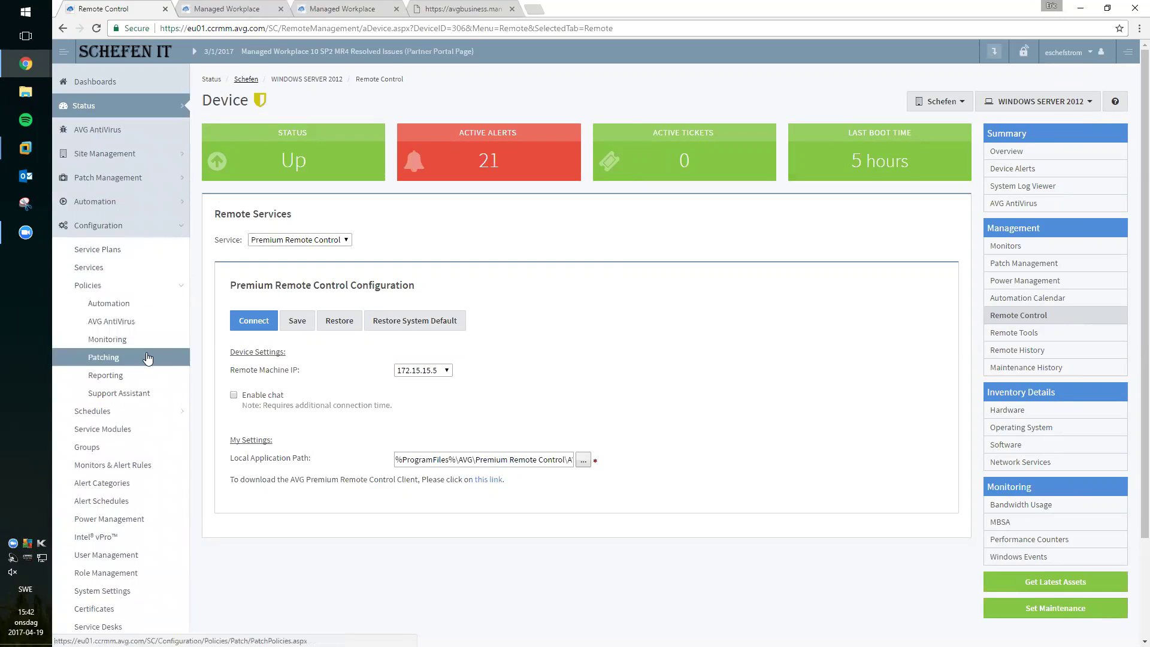
click(145, 341)
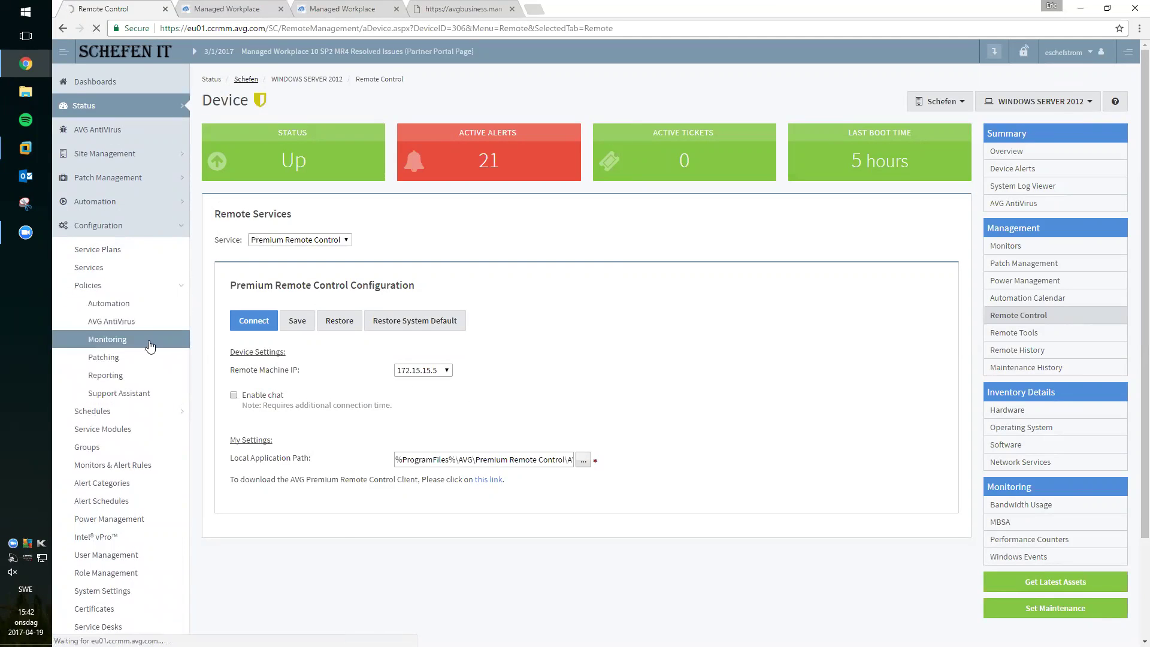
click(1028, 133)
text(windows serv)
text(ers)
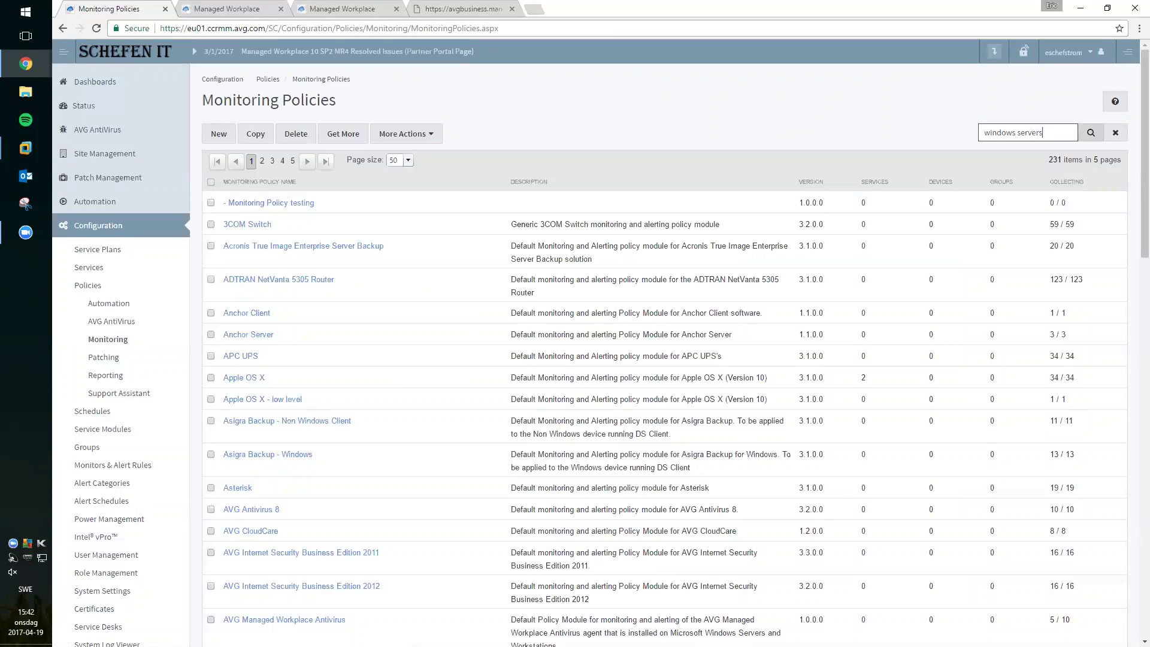
click(1091, 133)
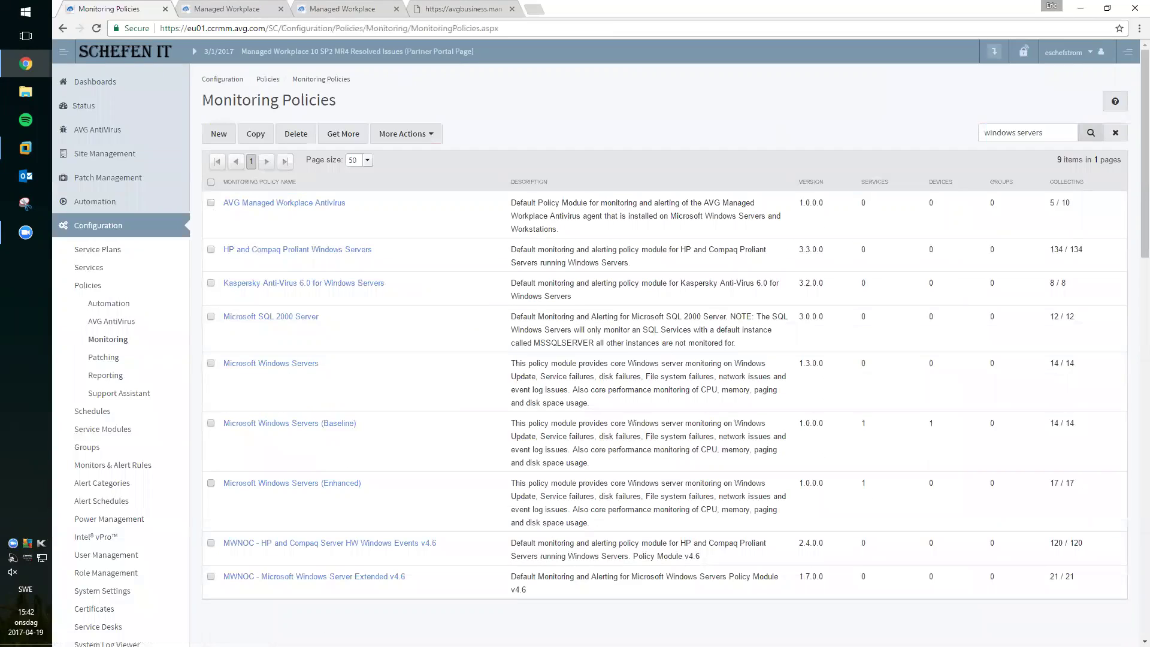
Step: Compare the Baseline and Enhanced Microsoft Windows Servers policies by marking them, and open the Enhanced policy
click(252, 395)
click(211, 423)
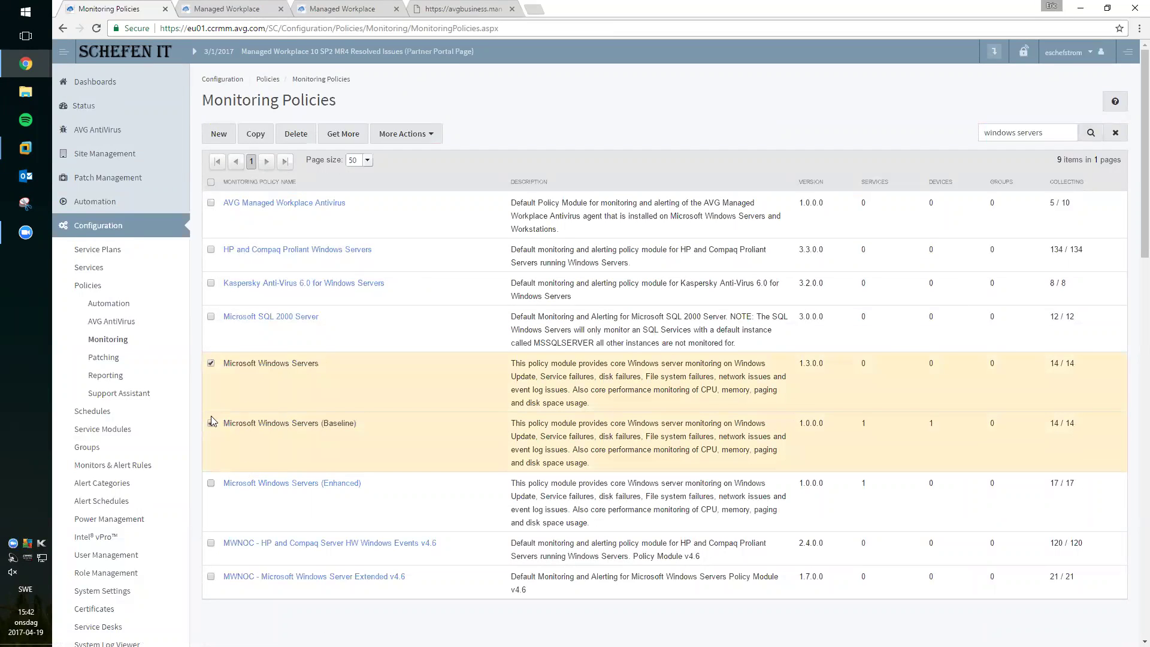
click(211, 364)
click(211, 483)
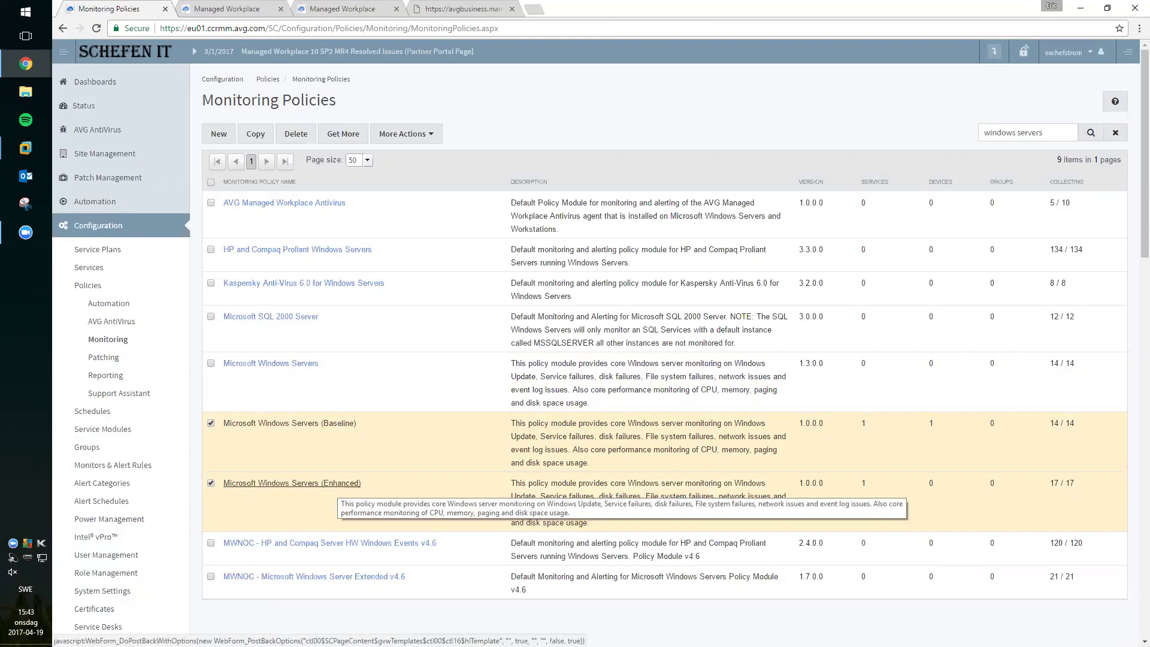
click(211, 423)
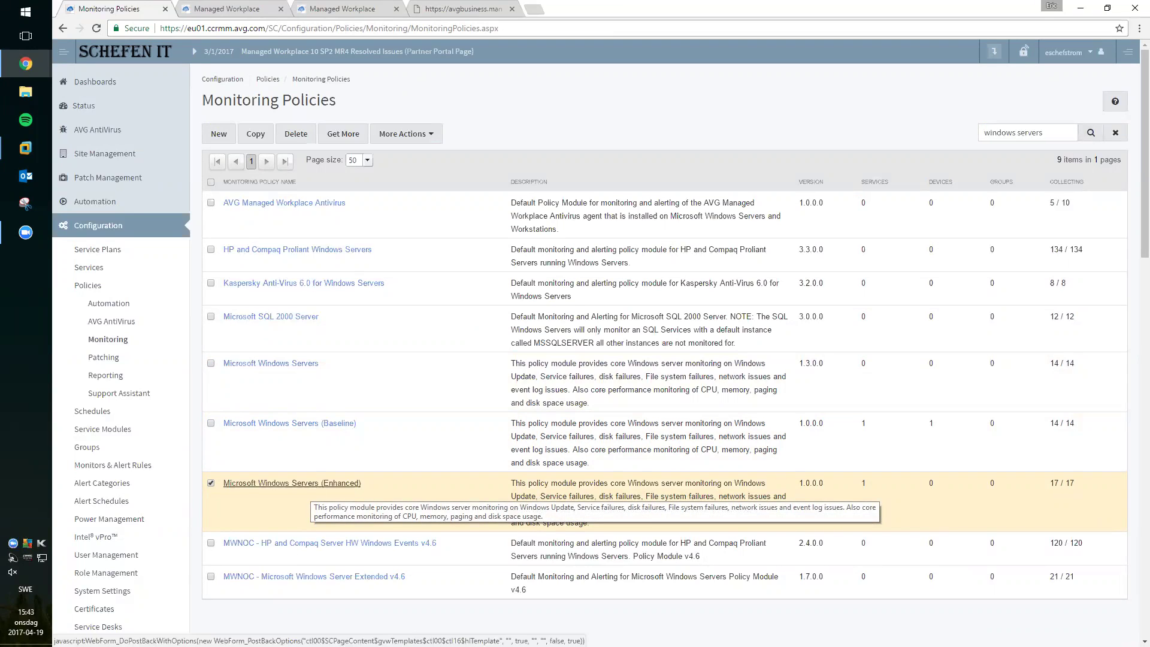
click(292, 483)
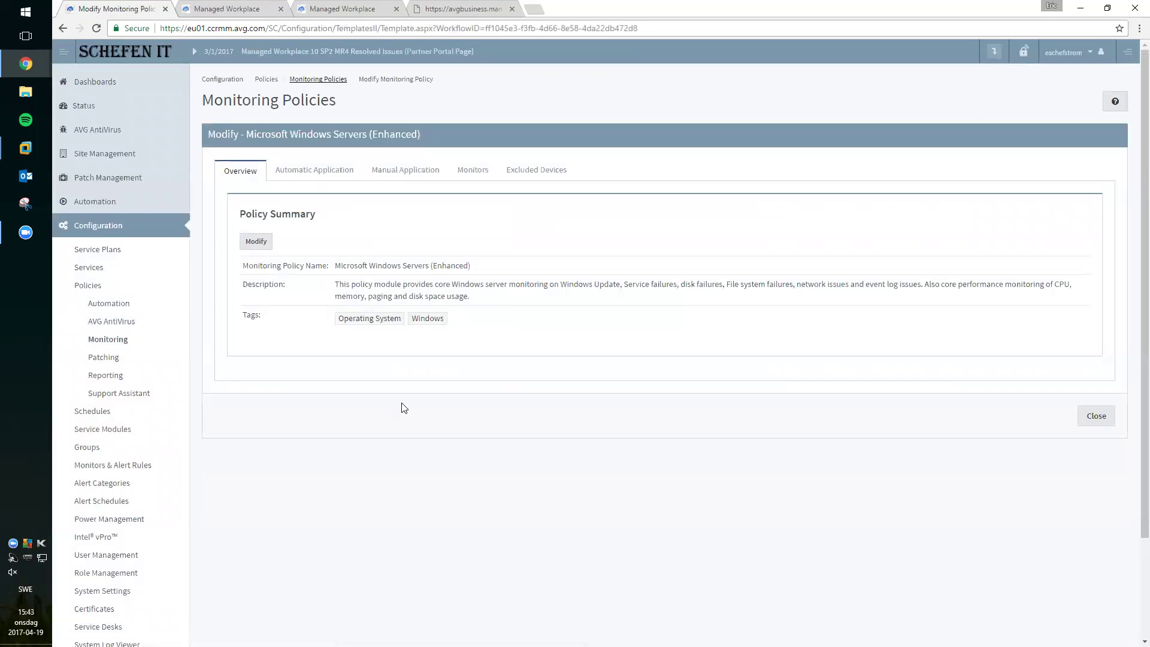
Step: Review the Enhanced policy's monitors, highlighting Disk Issues, Processor % Processor Time, Logical Disk Free Megabytes - C: and Memory Available MBytes
click(472, 171)
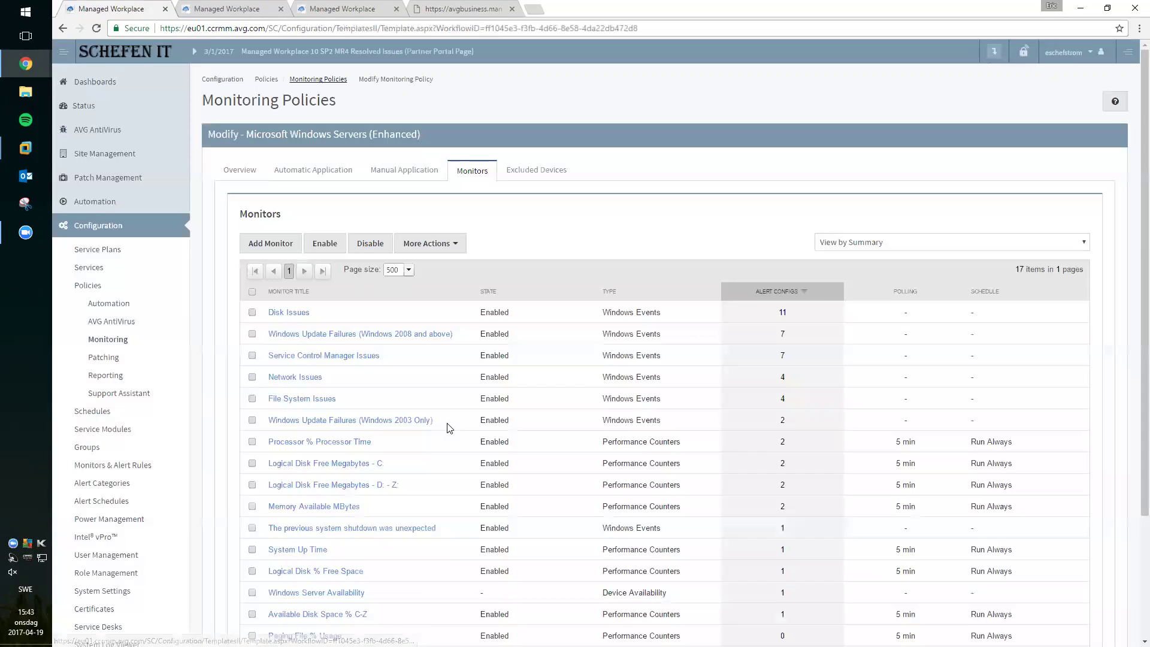
scroll(449, 428, down, 1)
scroll(449, 428, down, 1)
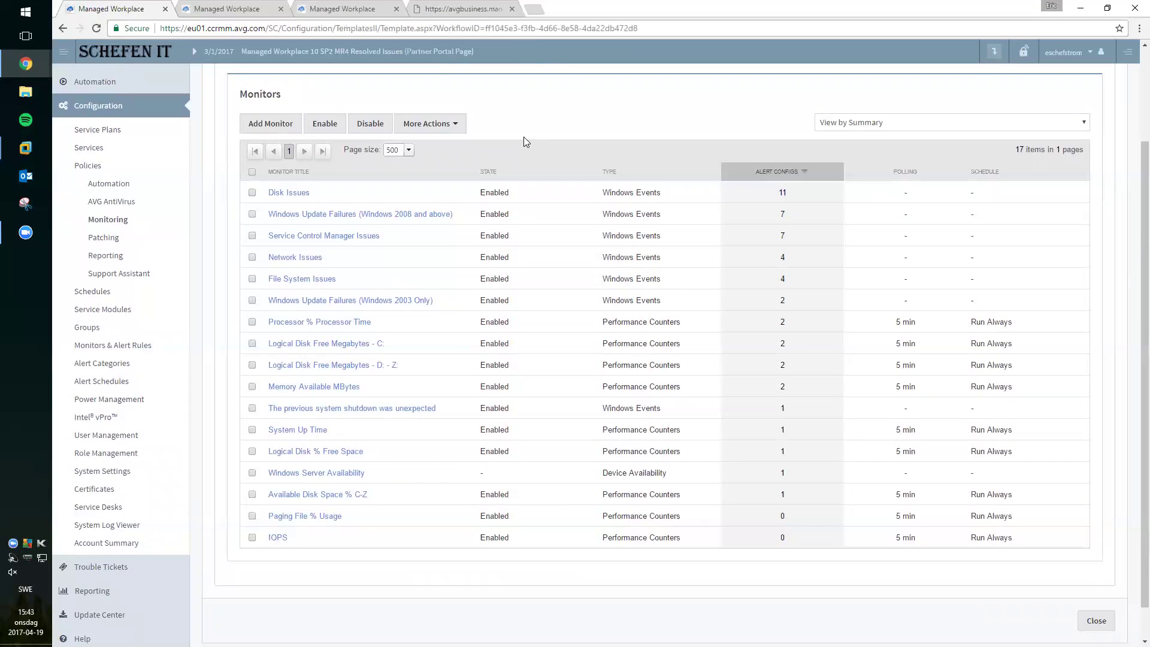
click(430, 198)
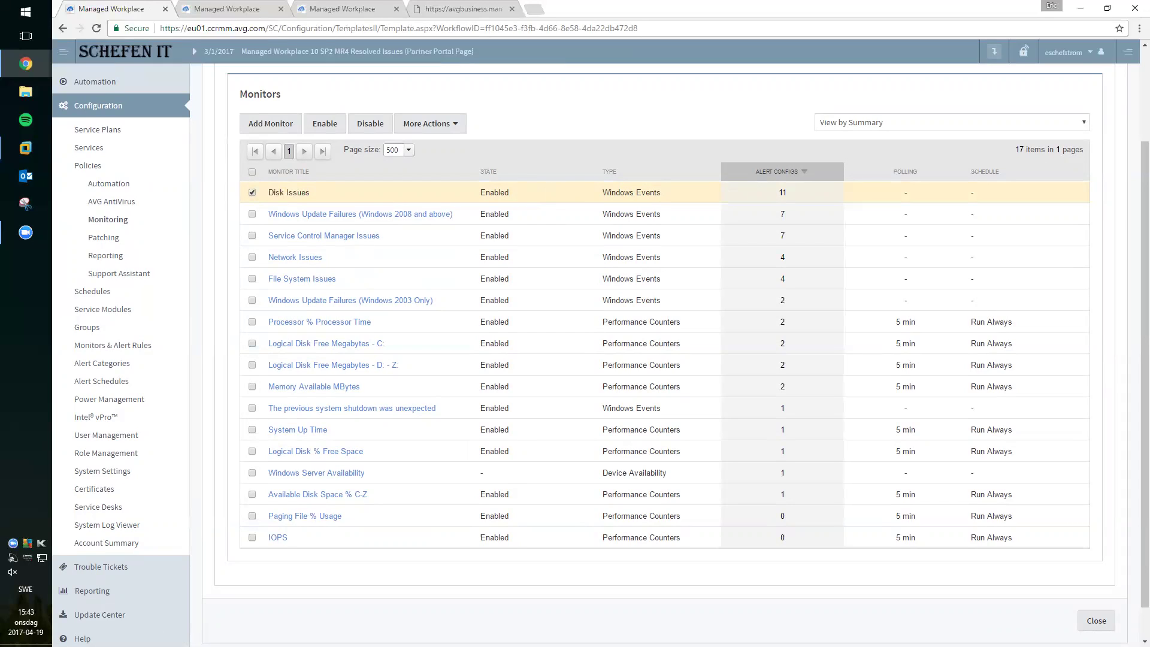
click(573, 325)
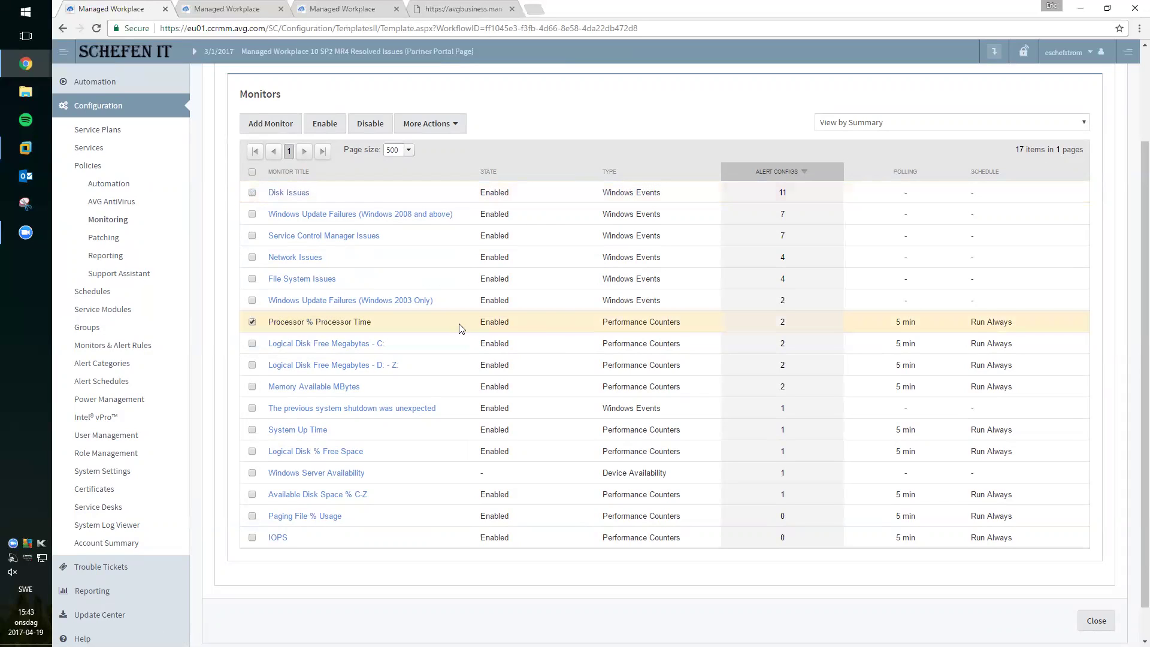
click(416, 343)
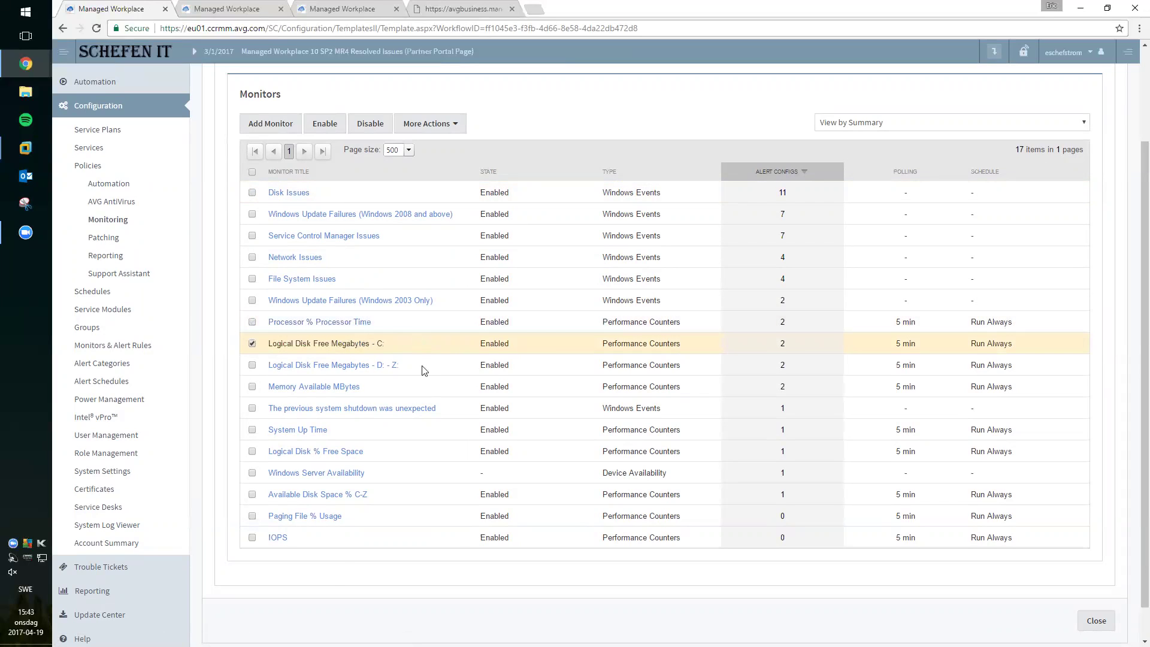
click(432, 388)
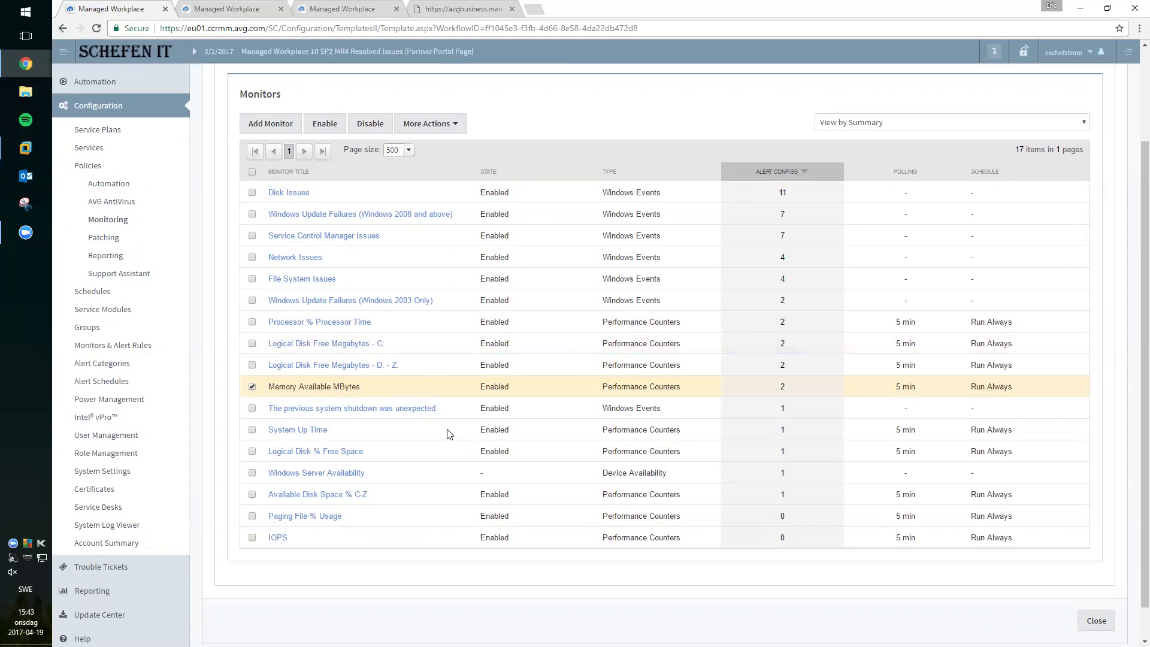
click(436, 326)
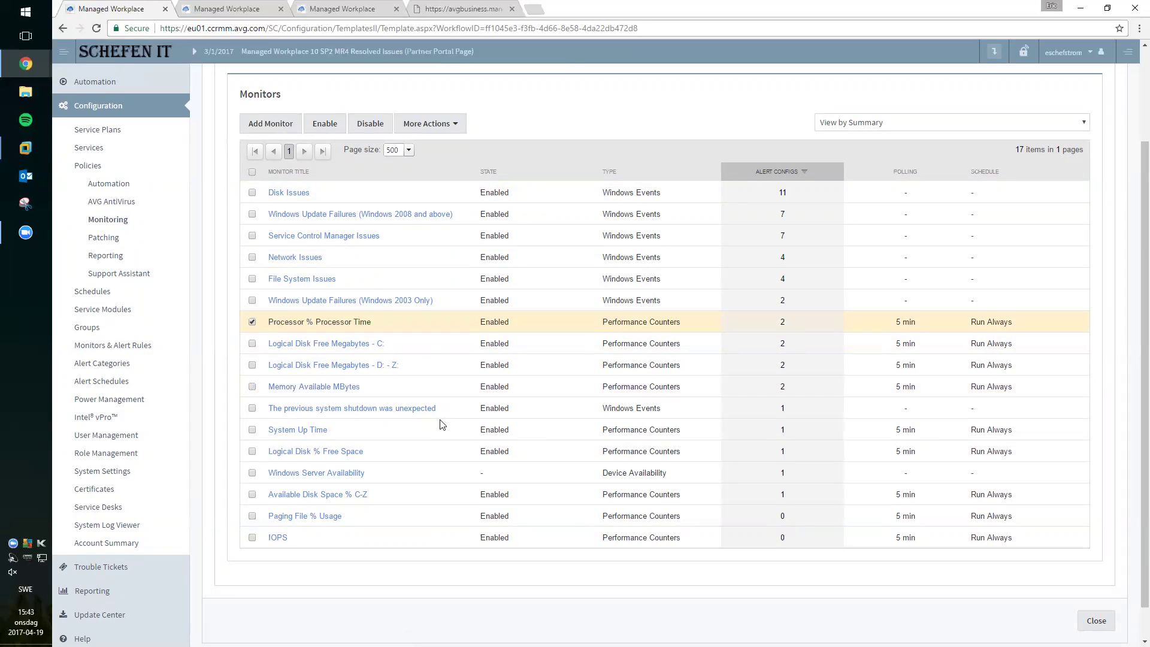
Step: Open the Processor % Processor Time monitor and examine its monitoring rule, counter selection and scheduling
click(354, 327)
scroll(379, 385, down, 2)
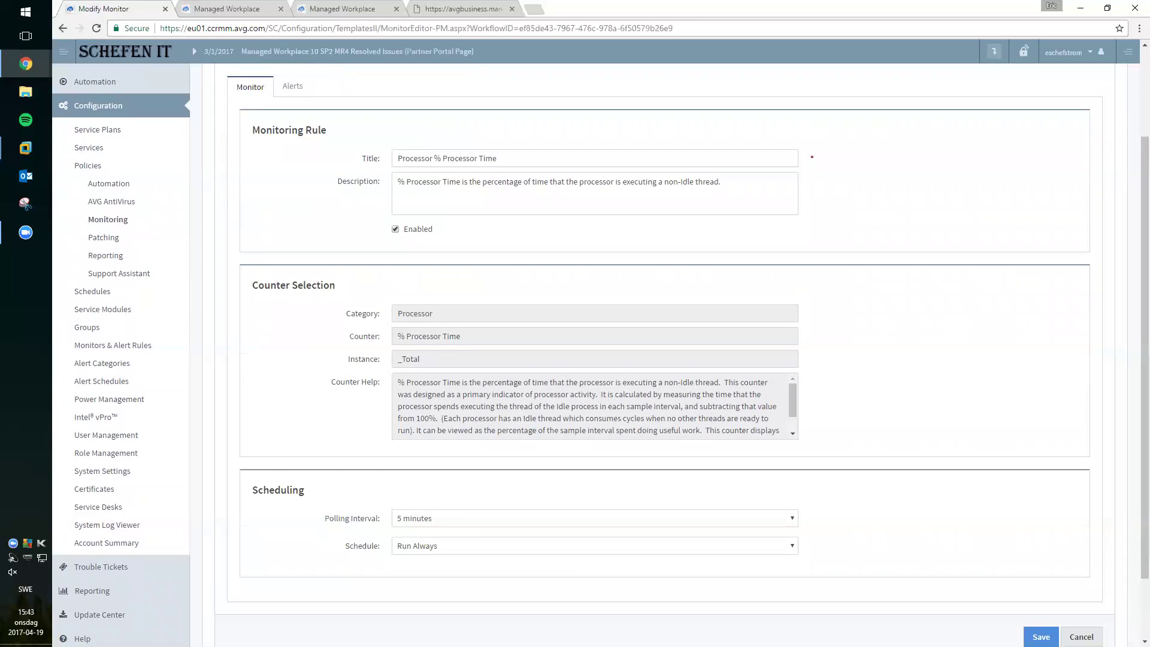
scroll(400, 419, up, 1)
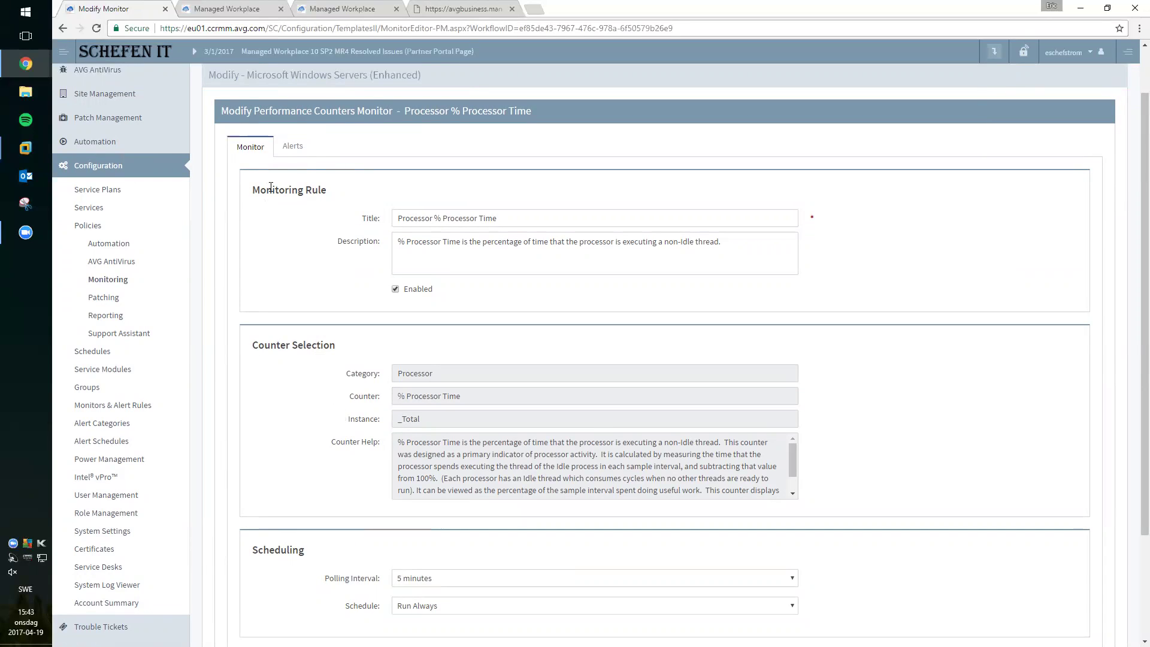
Step: Open the monitor's Critical - High CPU usage alert configuration and examine its alert rules and Alert Remediation section
click(289, 159)
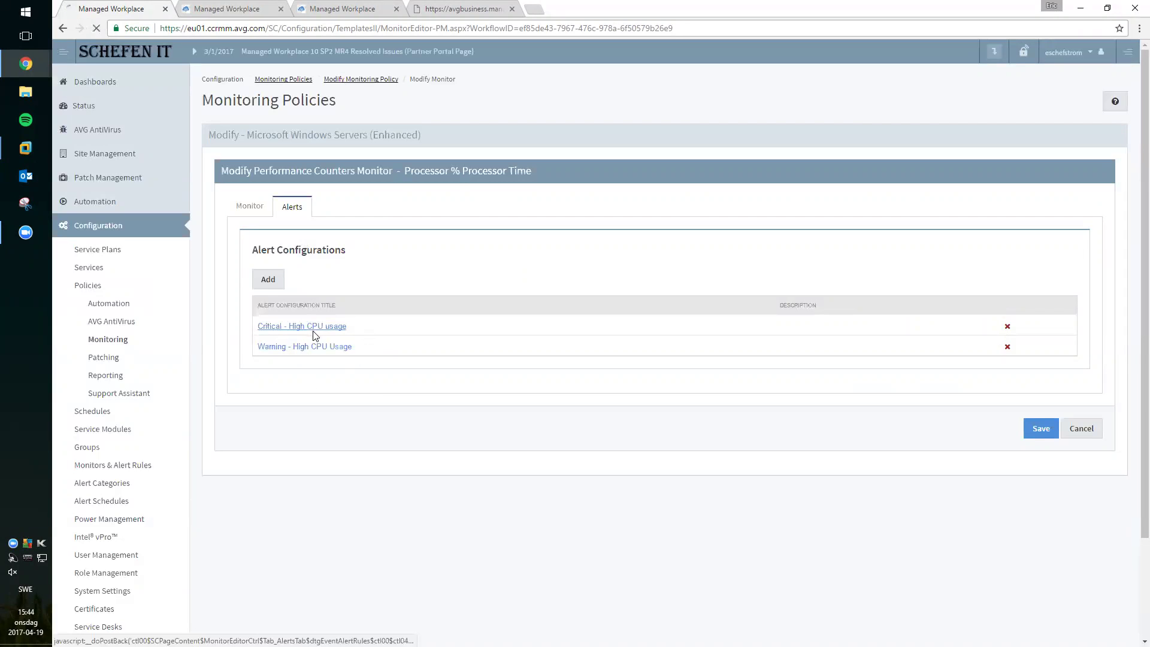
click(314, 328)
scroll(324, 353, down, 2)
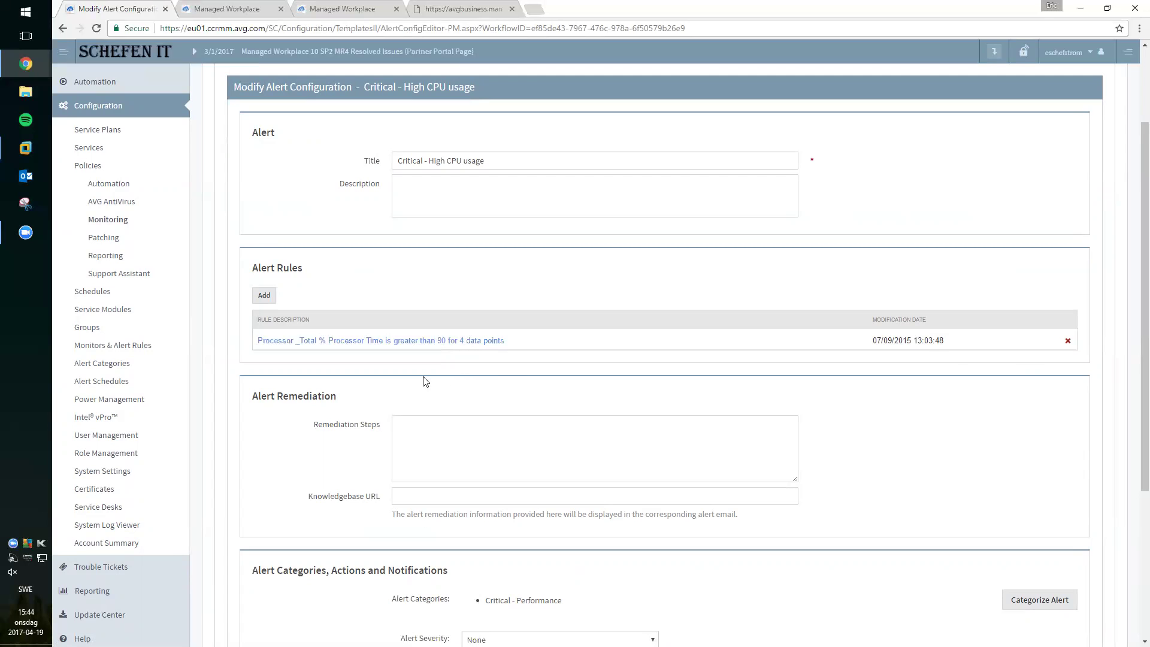
drag(252, 395, 354, 400)
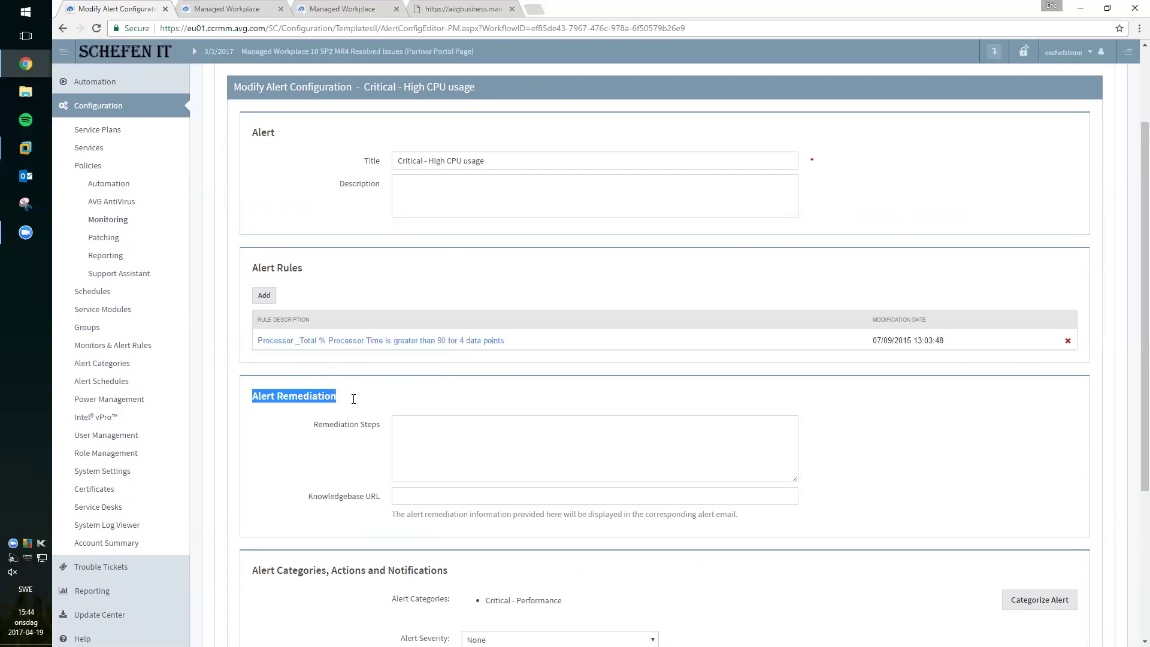
scroll(285, 298, down, 2)
click(322, 325)
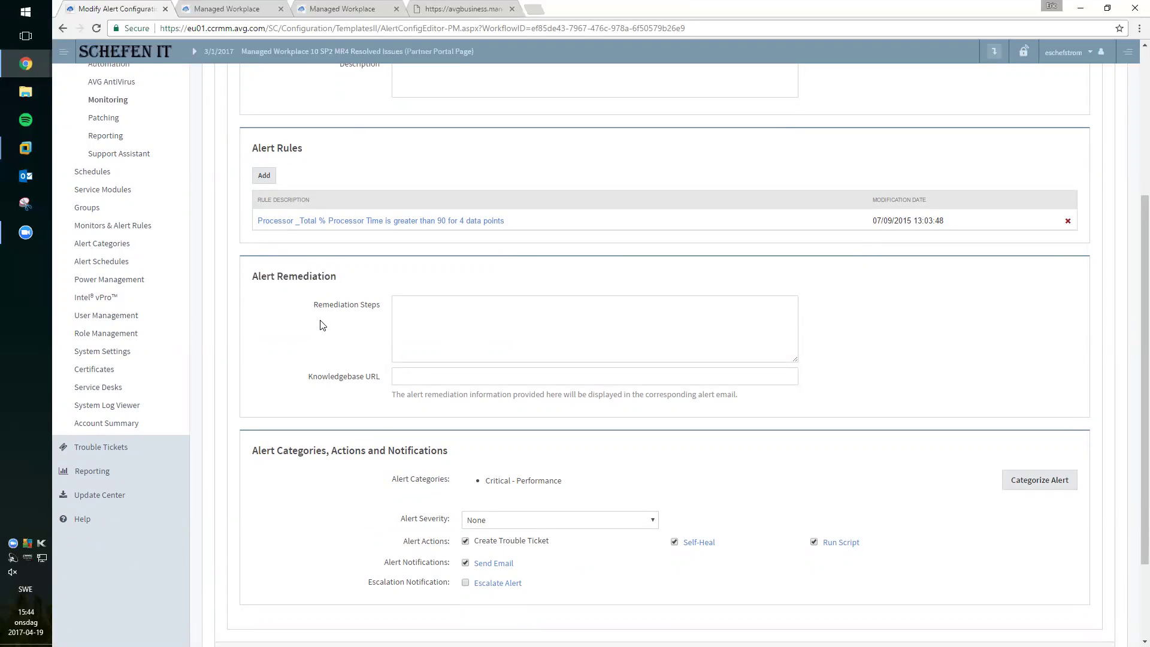
Step: Enter a blank numbered list from 1) to 4), one number per line, as the alert's remediation steps
click(427, 311)
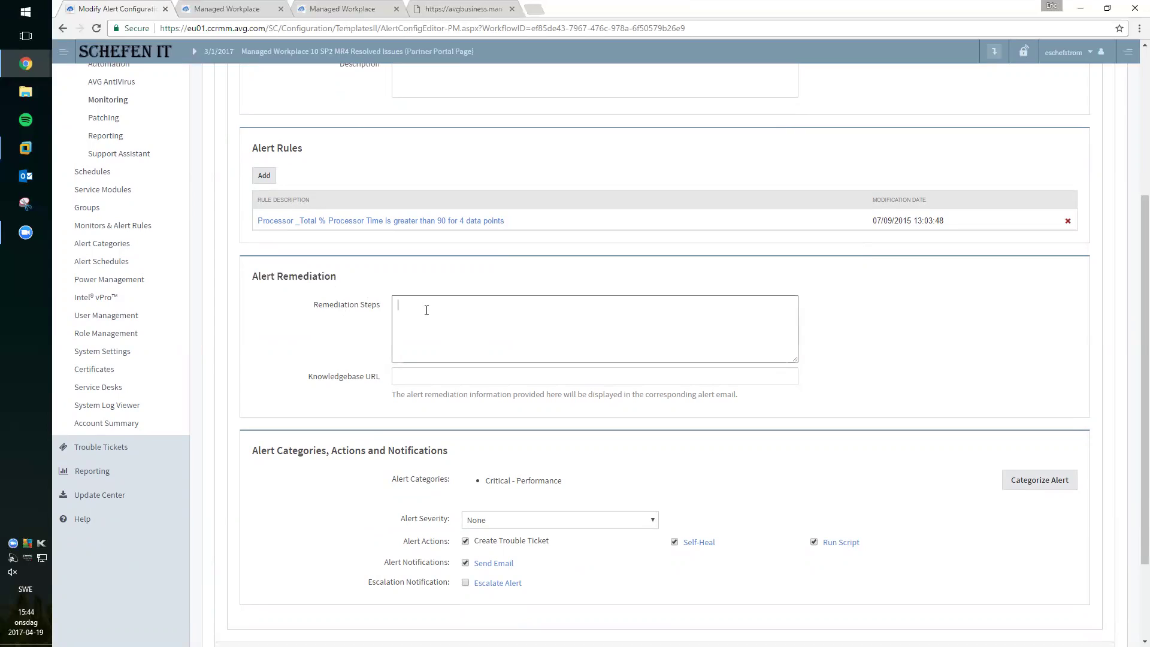
text(1))
key(Return)
text(2))
key(Return)
text(3))
key(Return)
text(4))
Step: Review the alert's categories, actions and notifications, highlighting the Self-Heal action
scroll(419, 317, down, 1)
drag(254, 390, 447, 391)
click(429, 398)
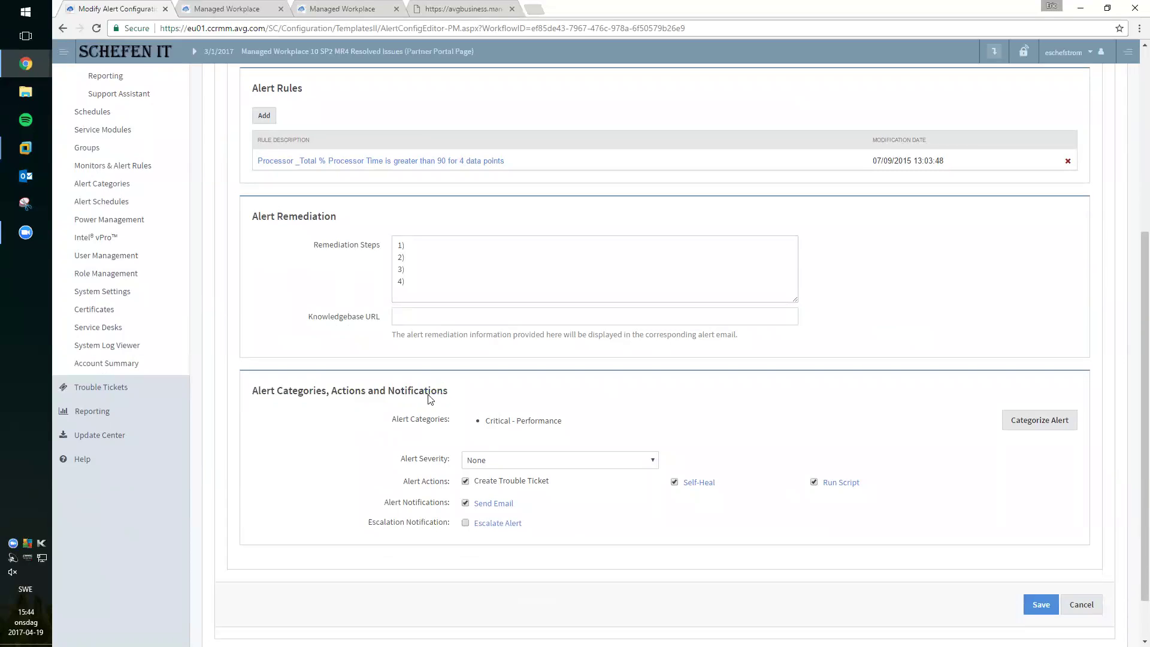
scroll(430, 399, down, 1)
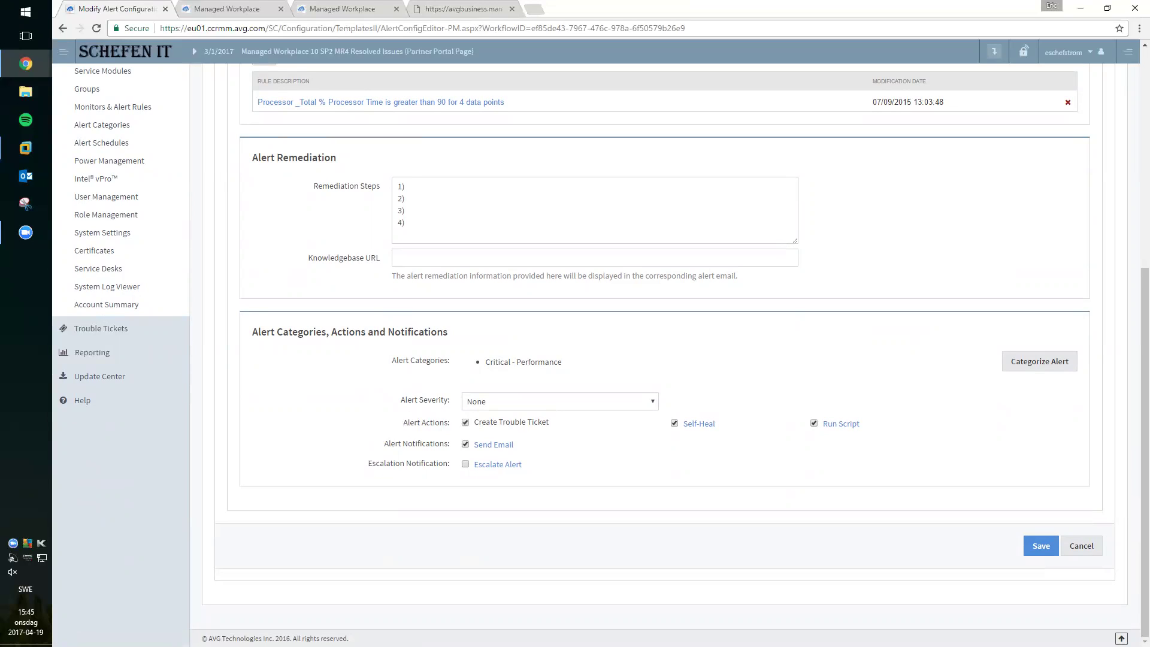
drag(822, 424, 515, 447)
click(700, 423)
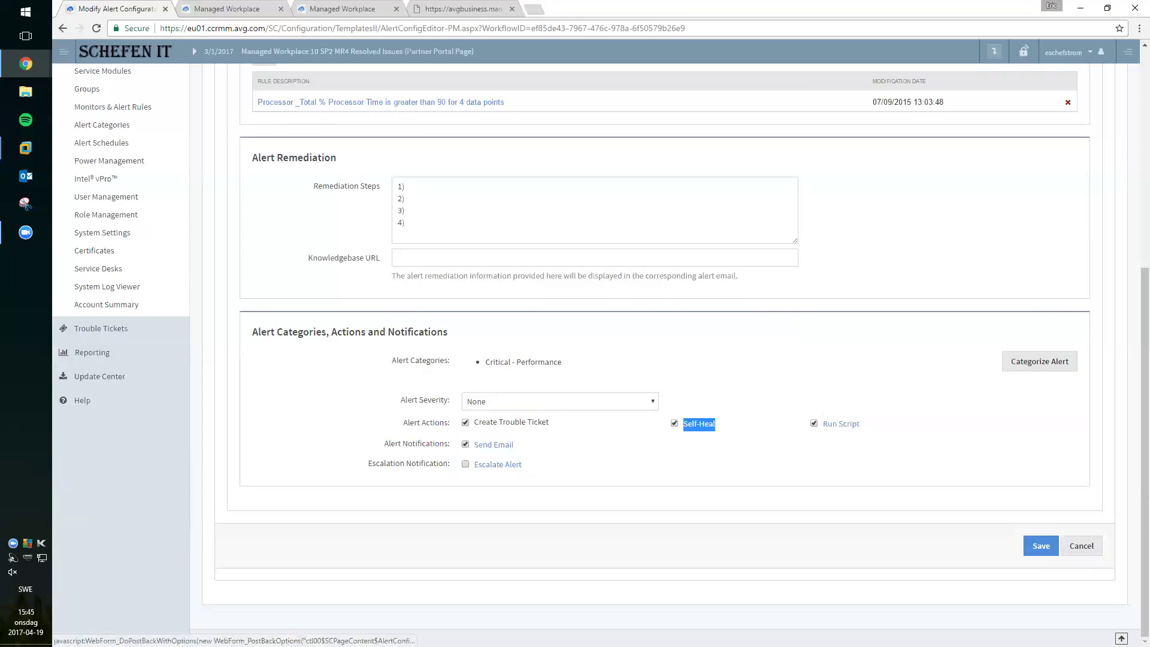
scroll(659, 336, up, 1)
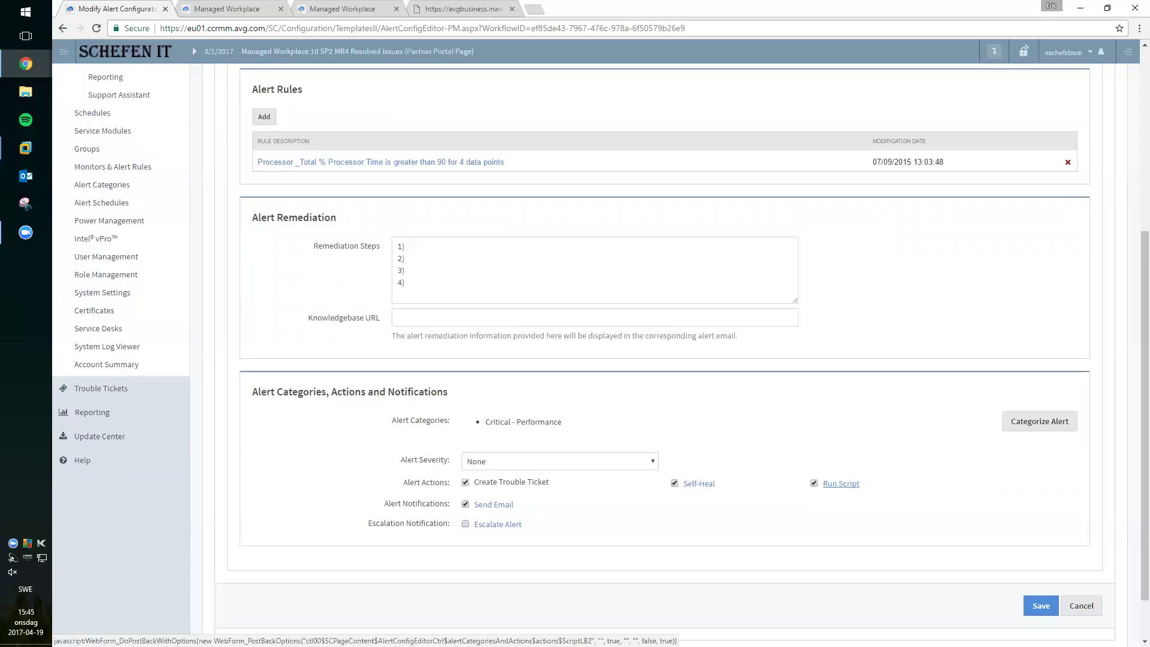
Step: Open the alert's Run Script configuration, review the available scripts, keep CPU Utilization Top 20 Processes and move the window aside
click(841, 484)
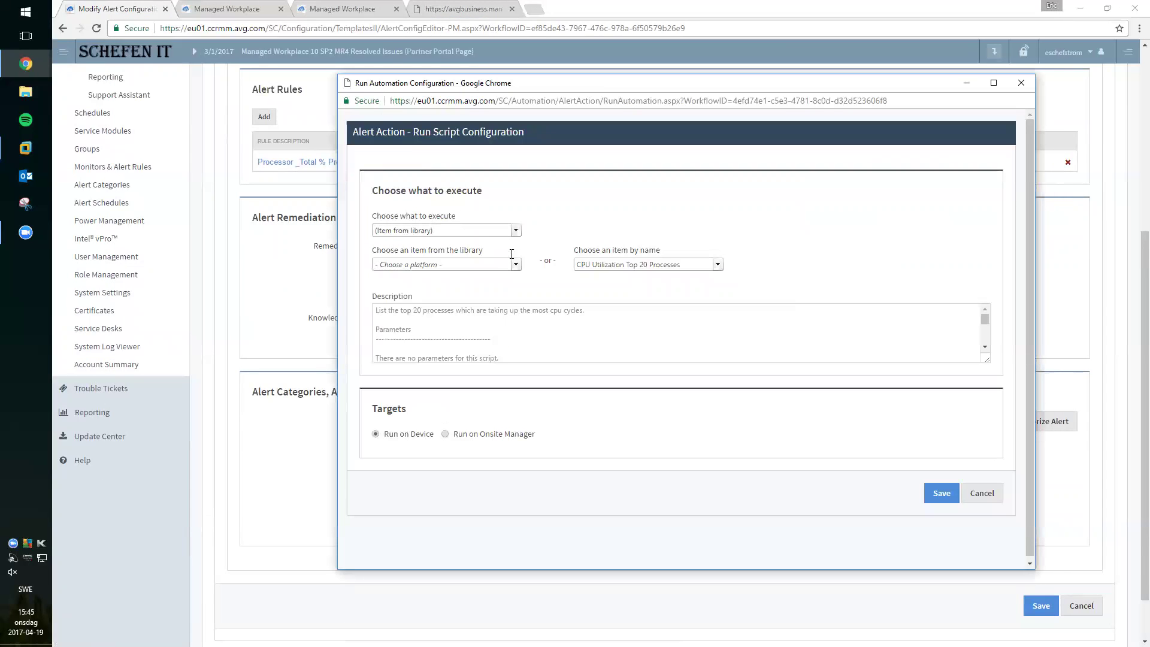
click(650, 264)
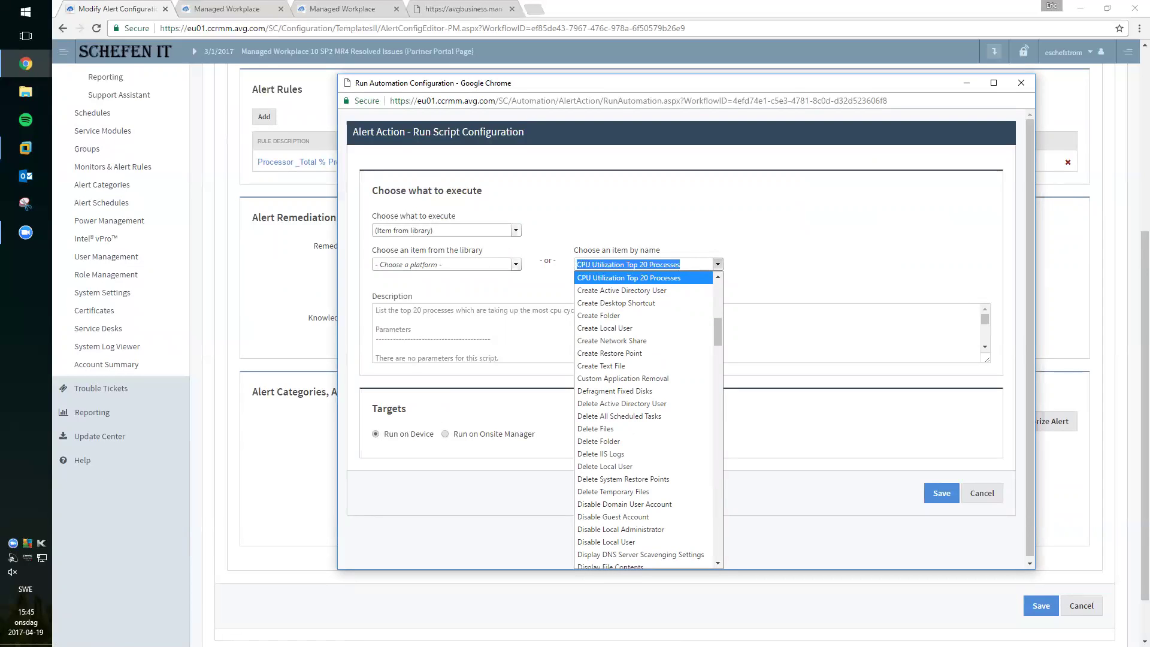
key(Return)
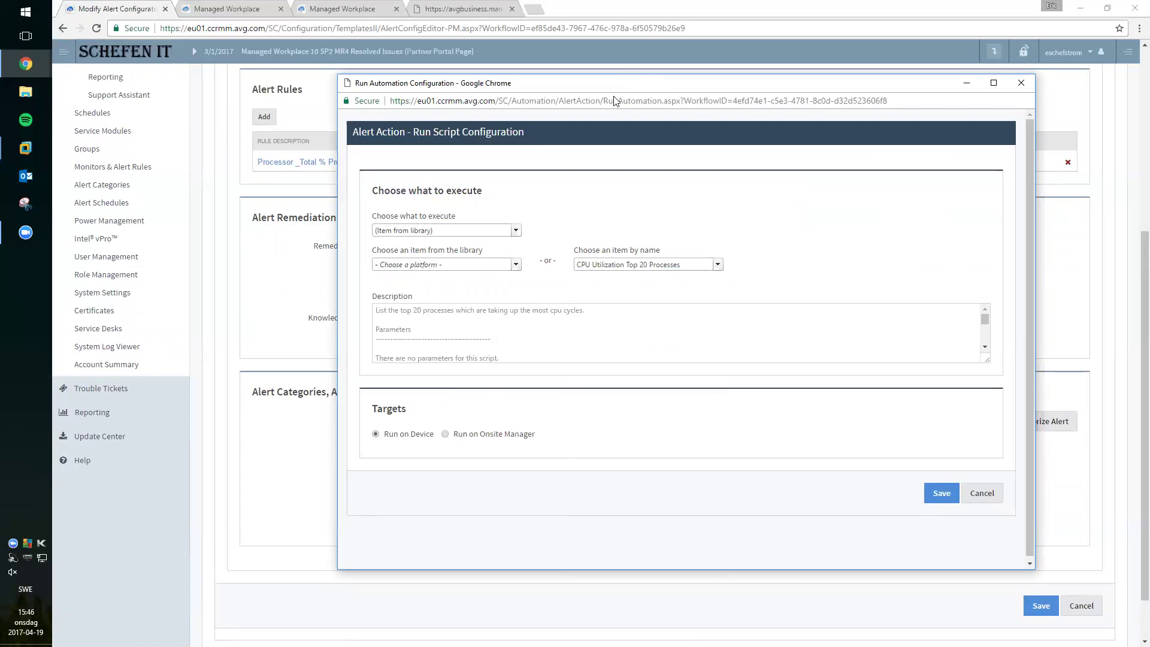
drag(632, 90, 455, 88)
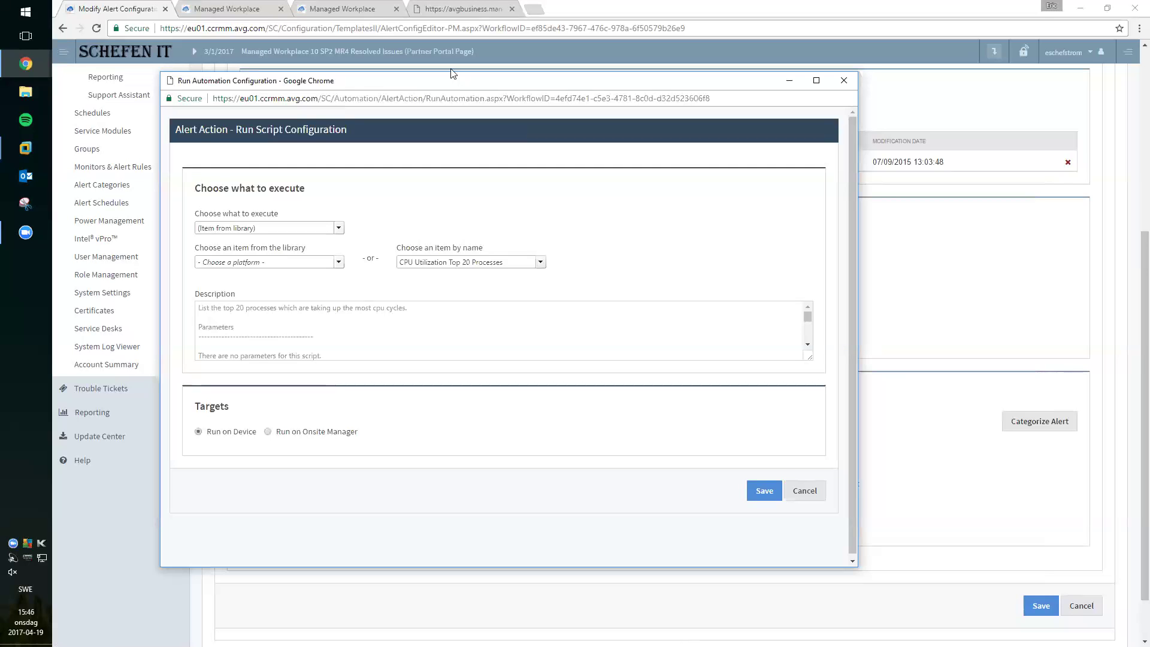
Step: Review the selectable scripts, close the Run Script configuration without saving and open the Automation Library
click(540, 264)
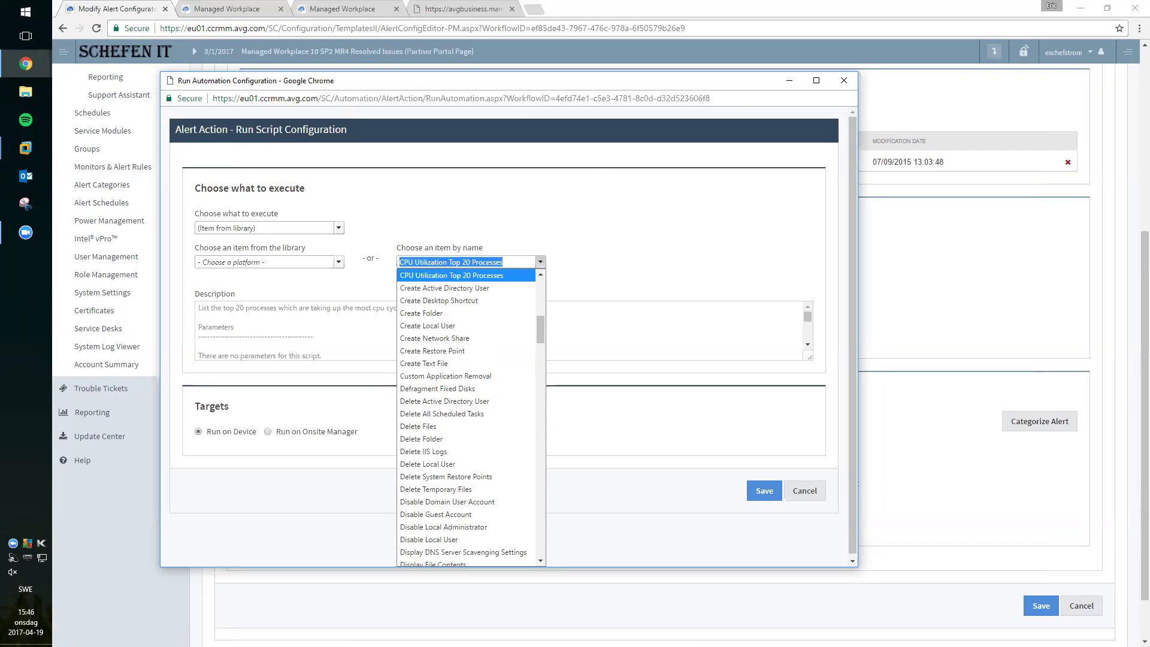
click(844, 80)
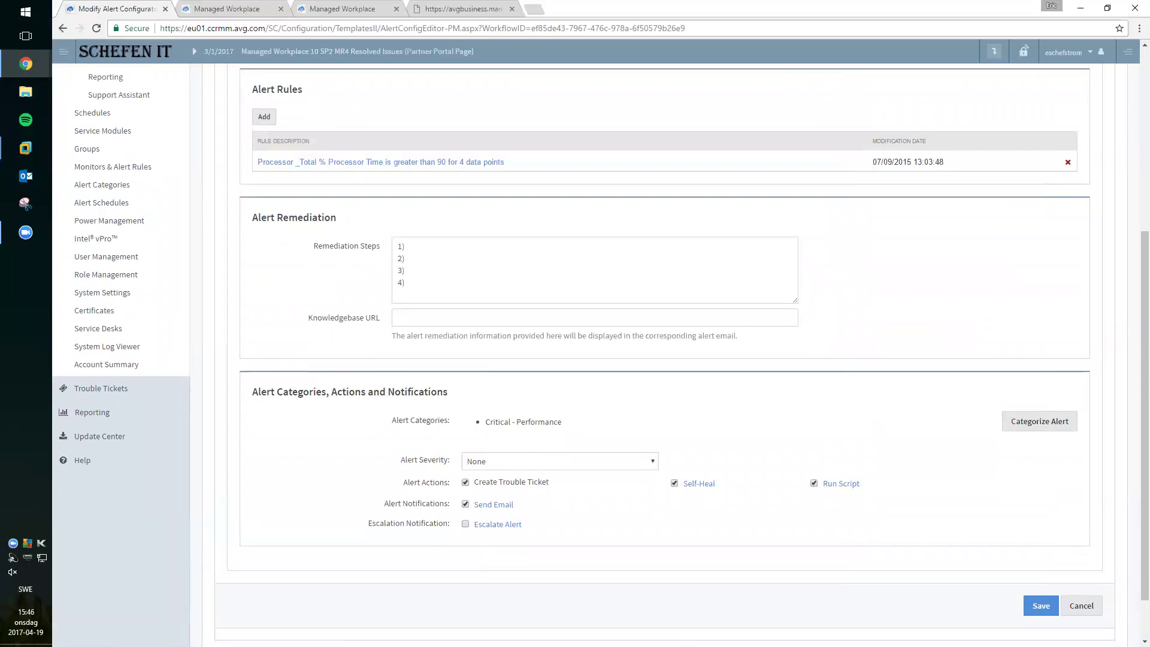
scroll(183, 276, up, 5)
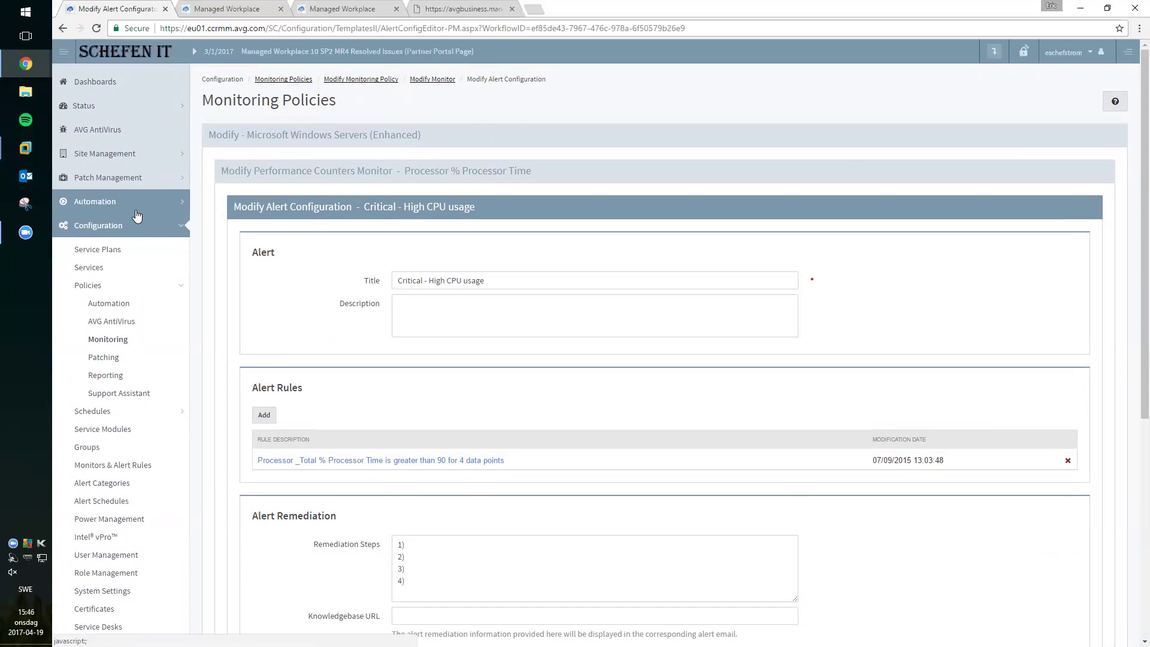
click(136, 211)
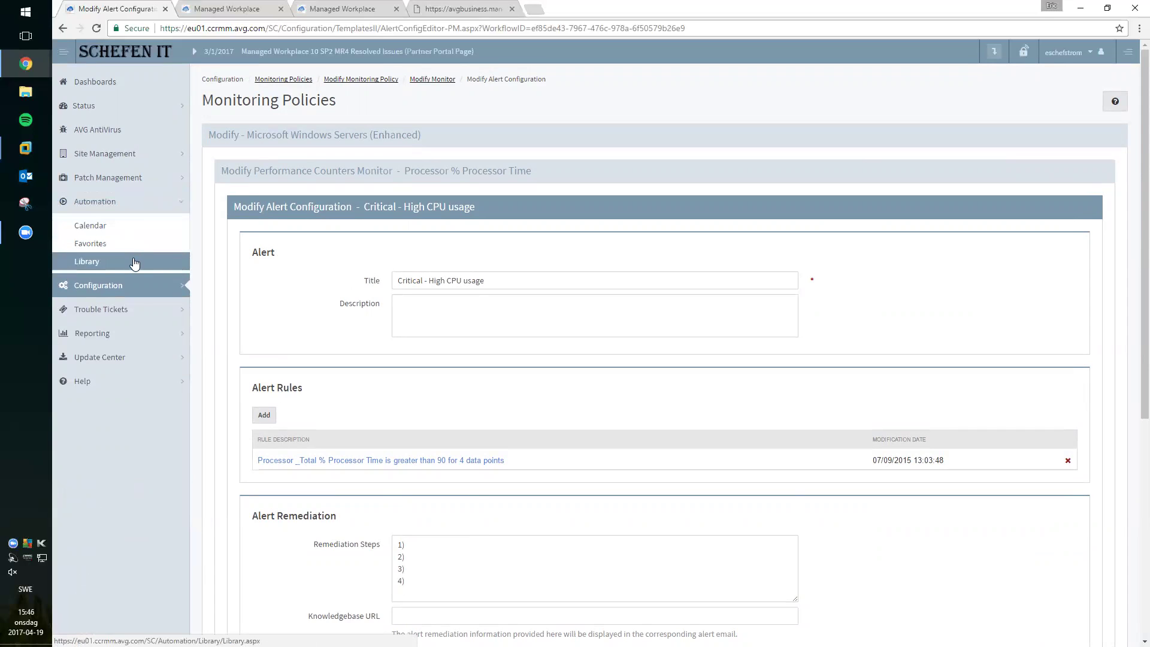
click(134, 263)
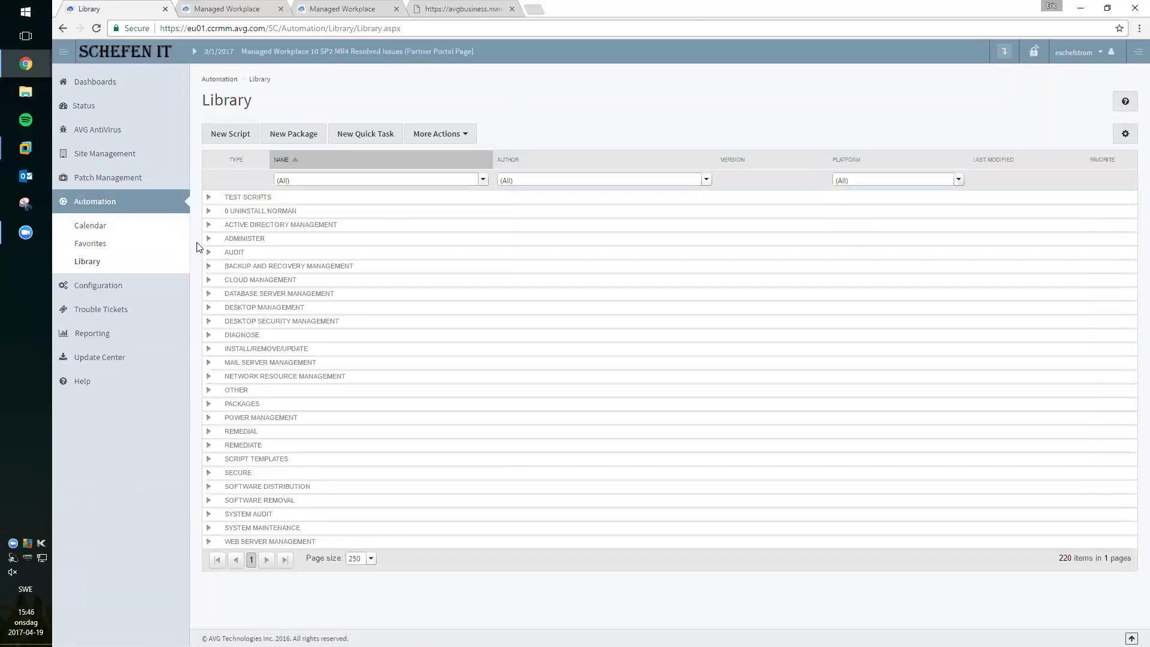
Step: Expand the Active Directory Management and Software Distribution groups in the library and browse their scripts
click(208, 225)
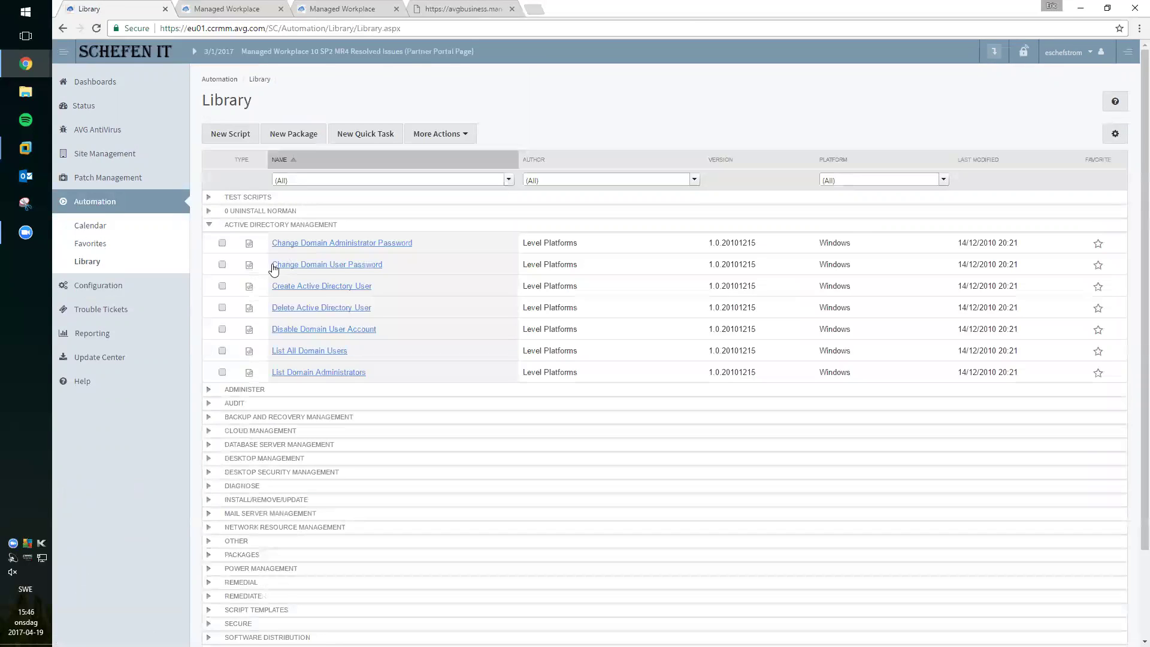
scroll(249, 335, down, 1)
scroll(254, 365, down, 1)
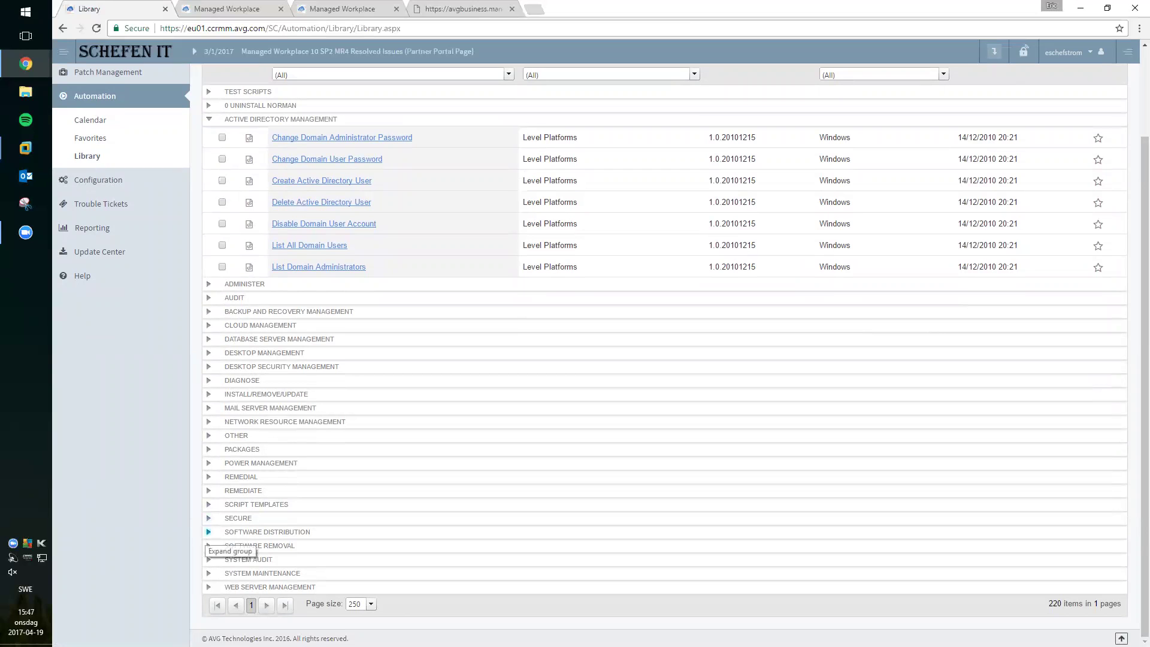
click(209, 533)
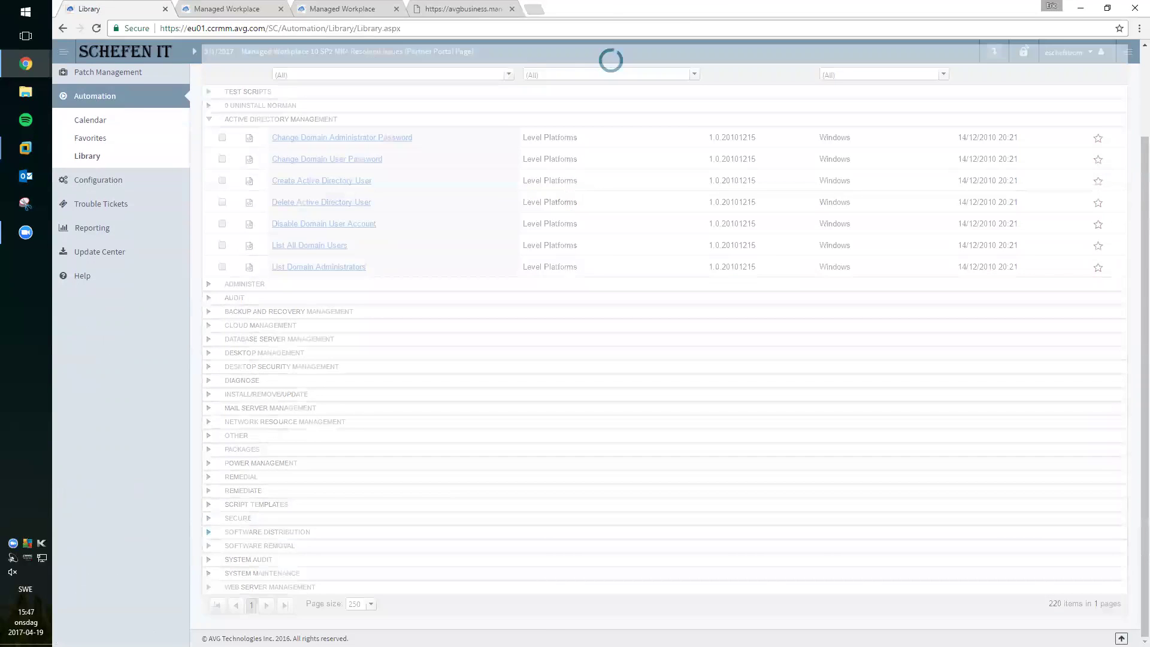
scroll(209, 506, down, 3)
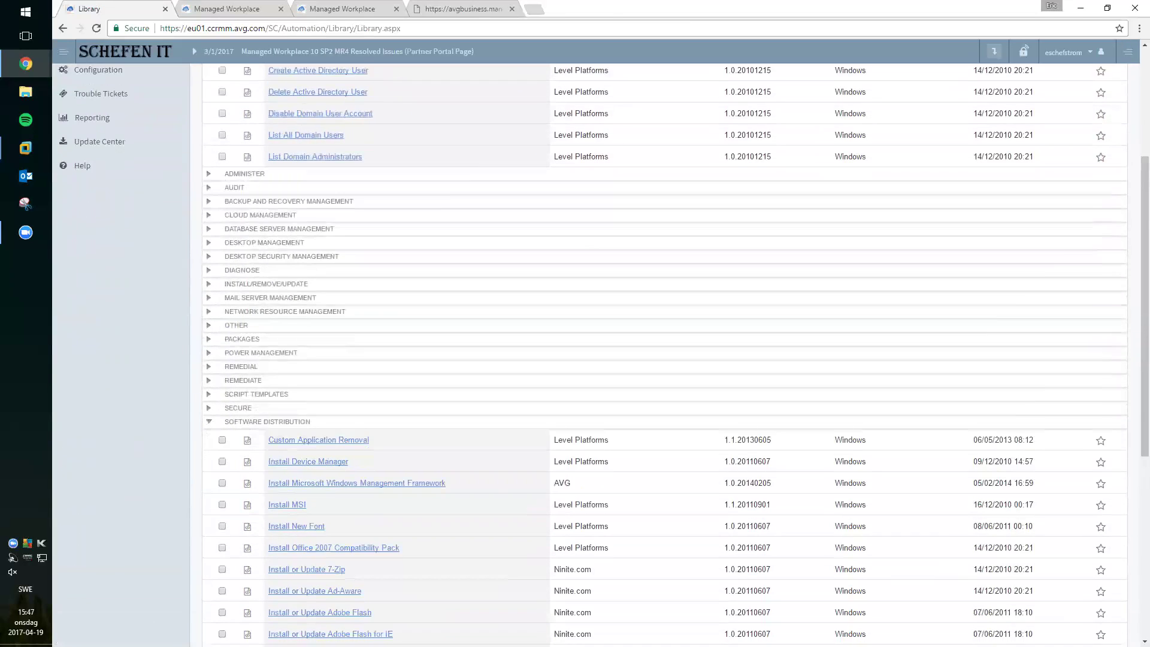
scroll(318, 271, down, 3)
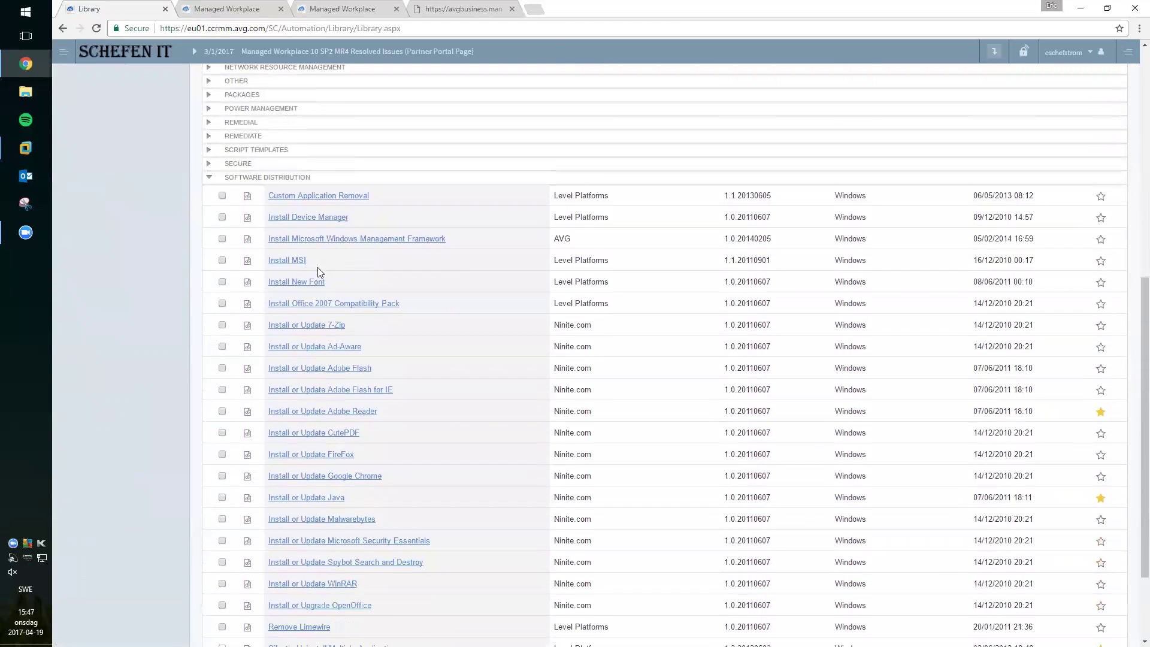
Step: Point out the Install MSI, Install or Update Adobe Reader and Install or Update Java scripts by selecting each in turn
click(222, 260)
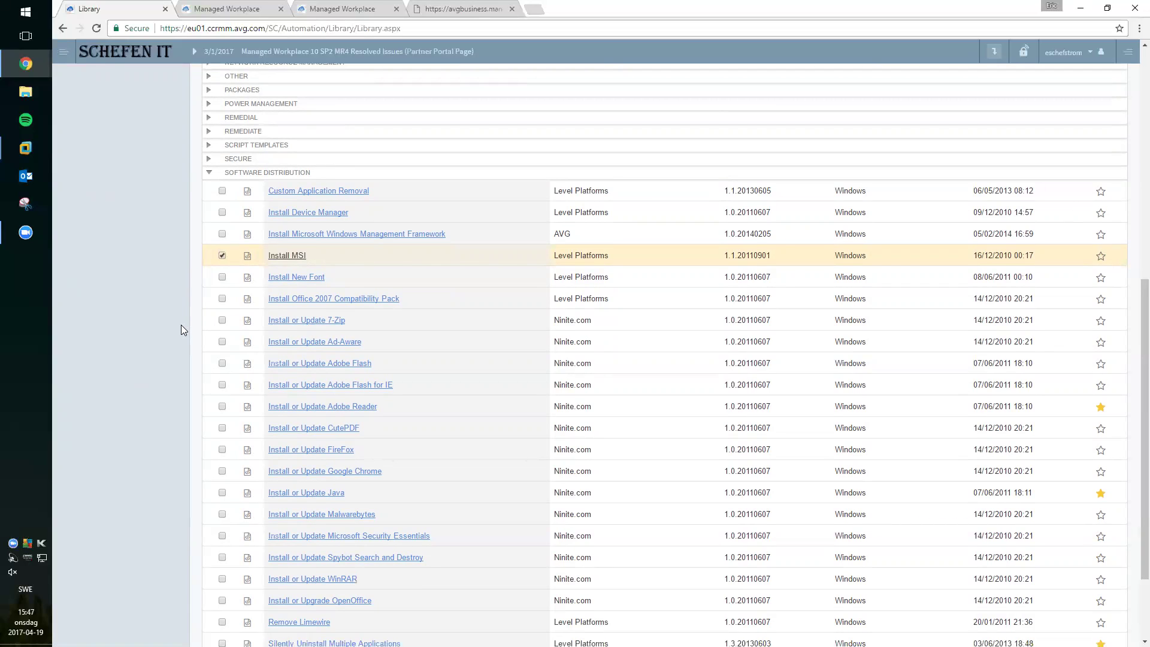
click(449, 368)
click(413, 409)
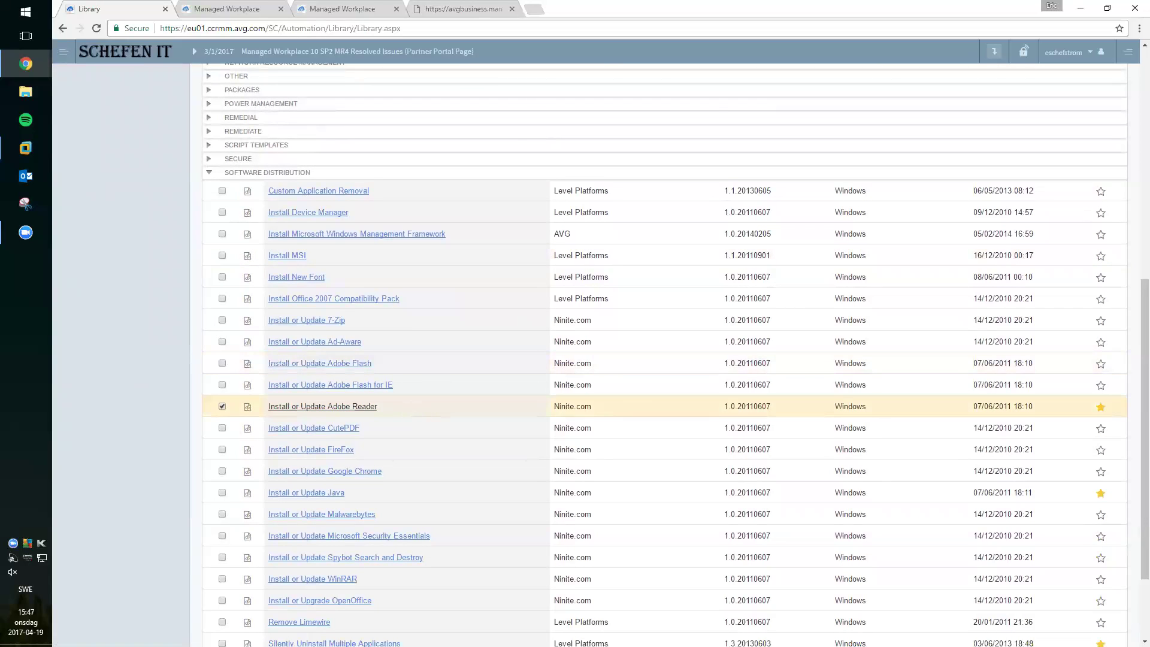
click(413, 471)
click(414, 493)
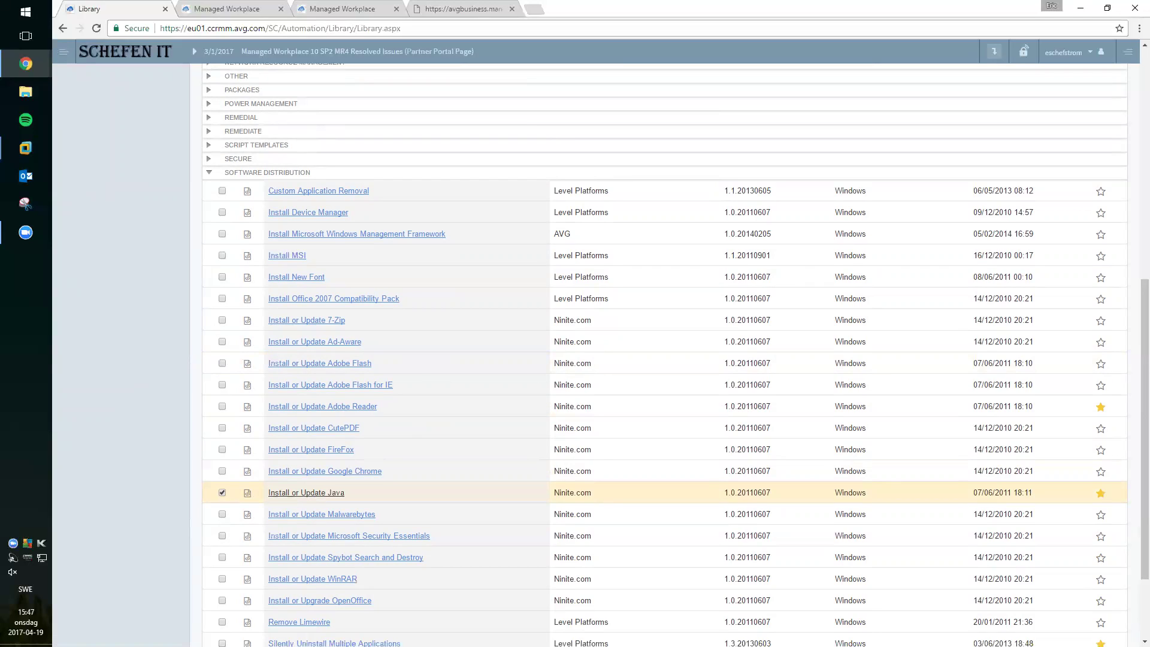
Step: Expand the library's Packages group and open the PC Maintenance package to view its Windows package content
scroll(665, 353, up, 1)
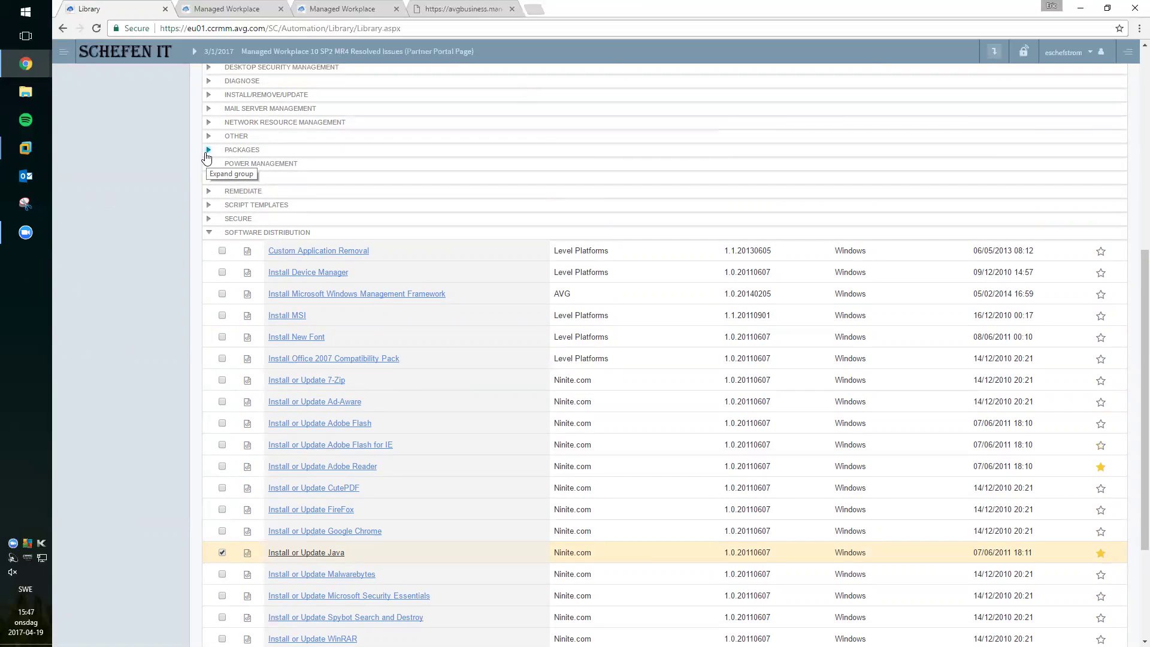
click(206, 152)
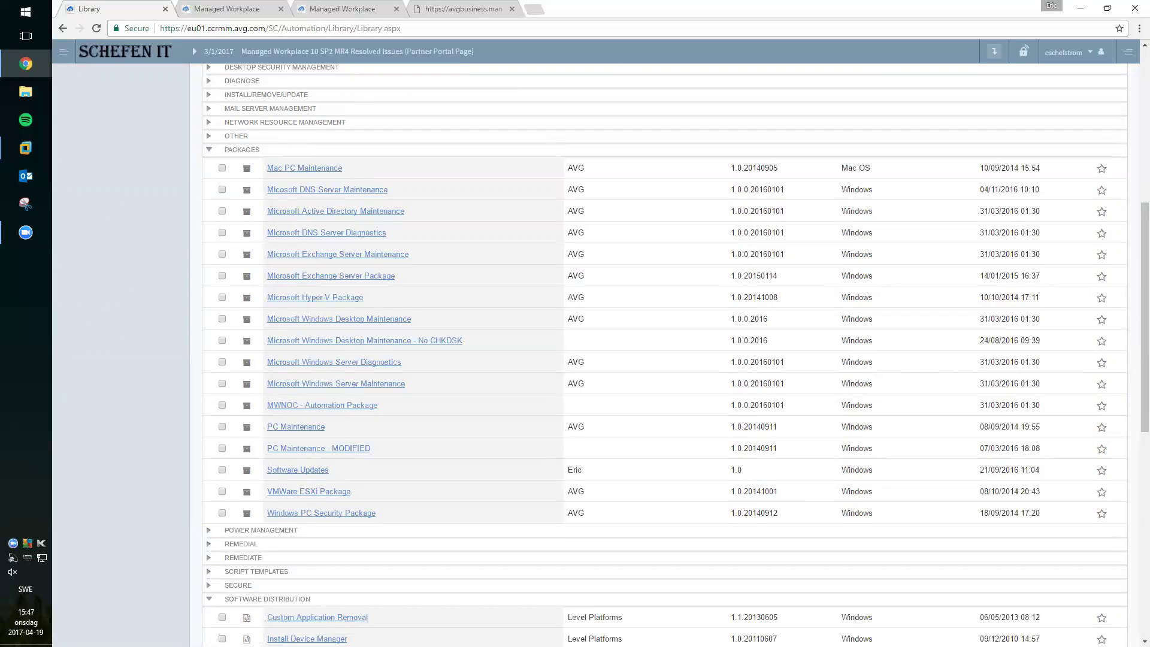
click(222, 428)
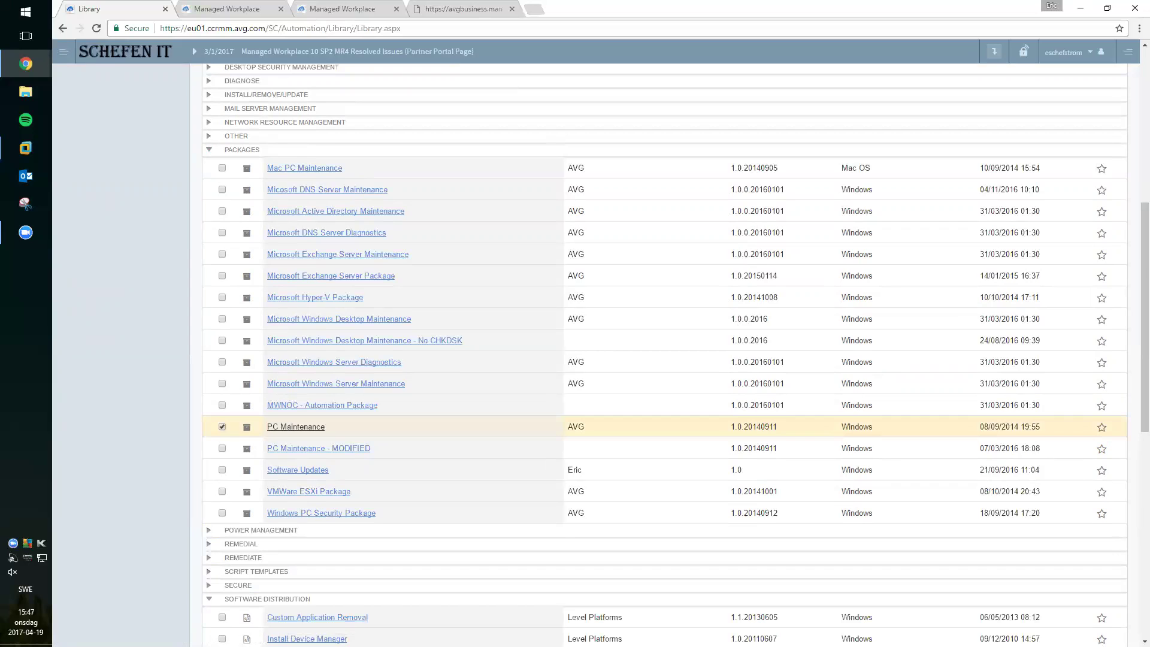
click(307, 433)
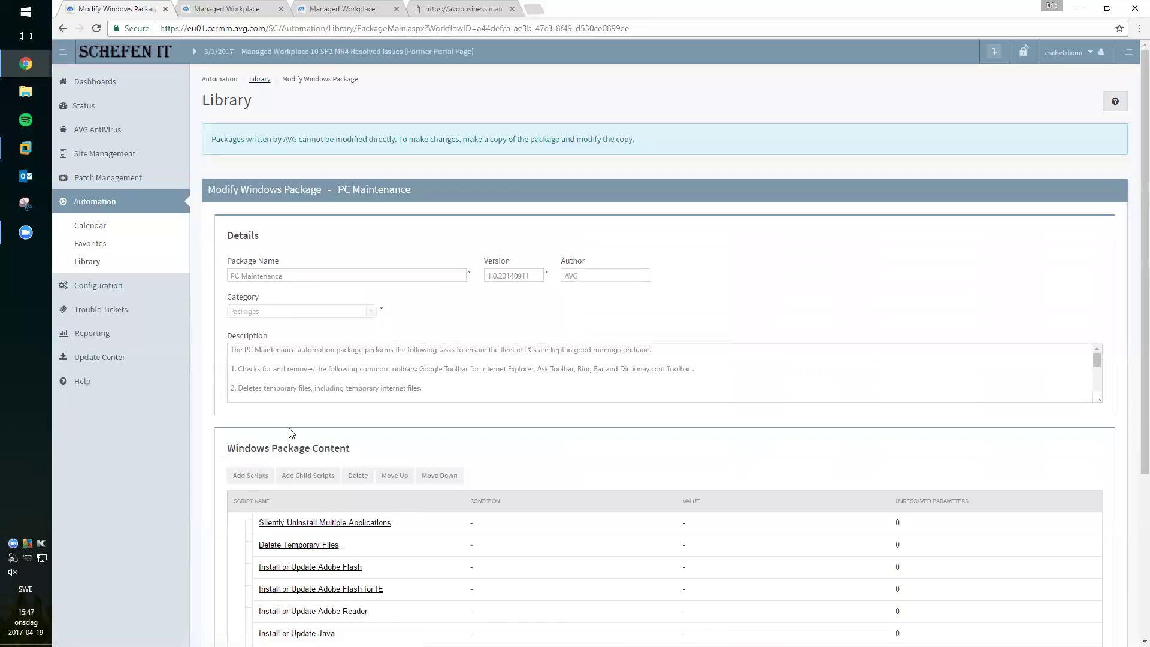
scroll(188, 419, down, 4)
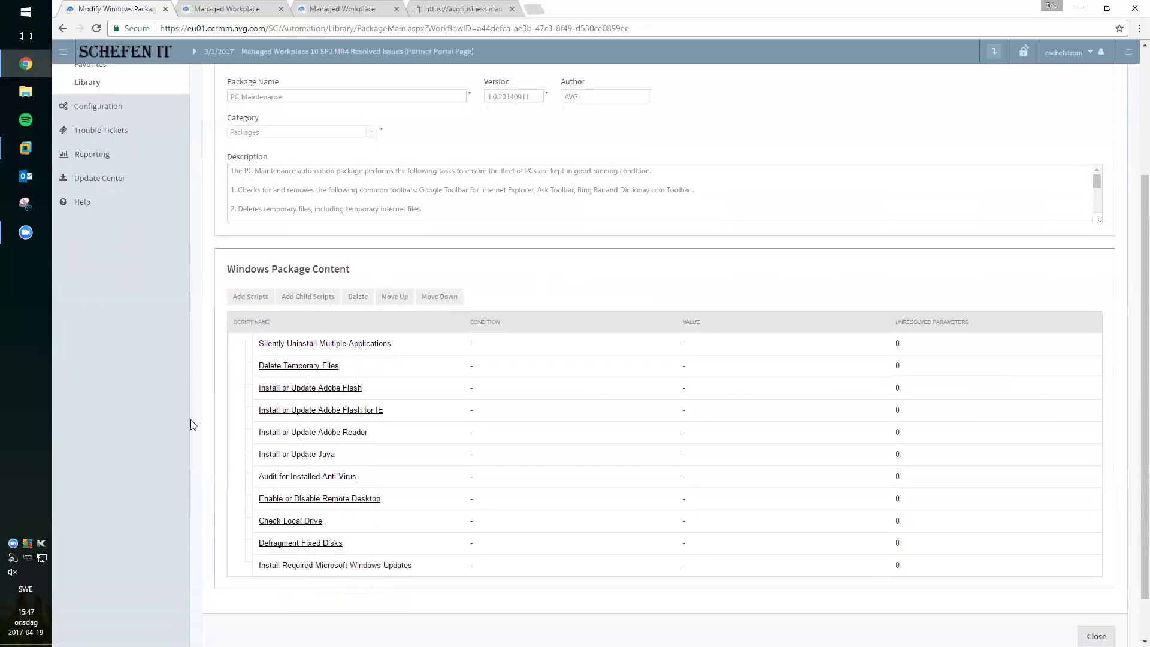
Step: Examine the PC Maintenance package's scripts by highlighting them in order, from Silently Uninstall Multiple Applications to Audit for Installed Anti-Virus
click(427, 298)
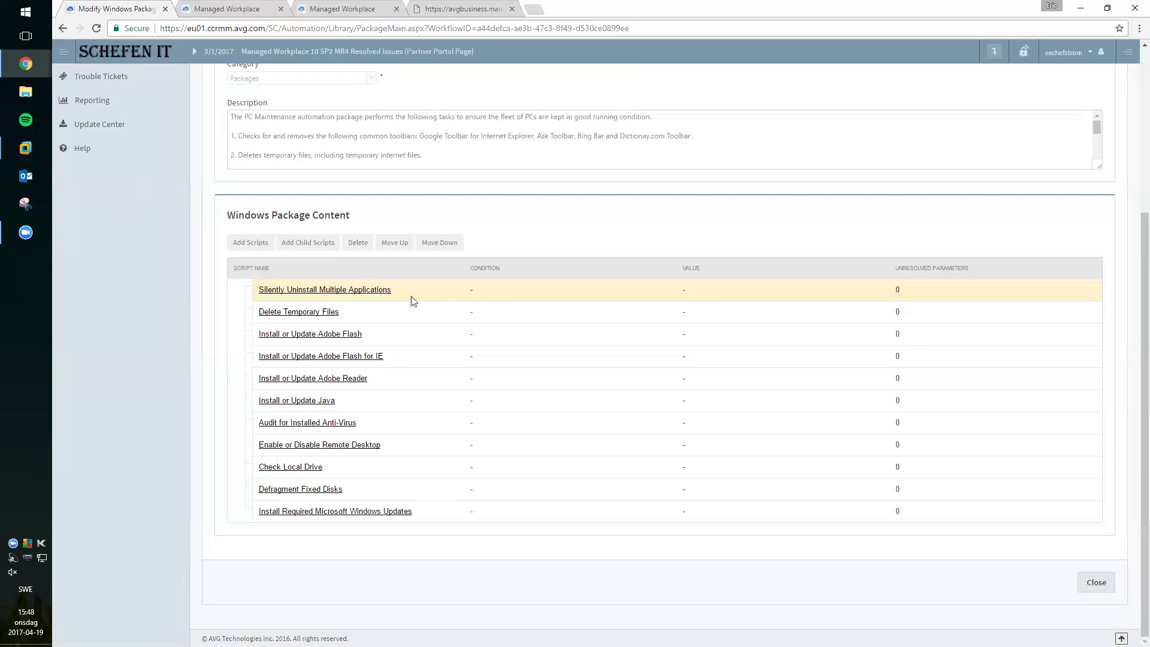
click(393, 316)
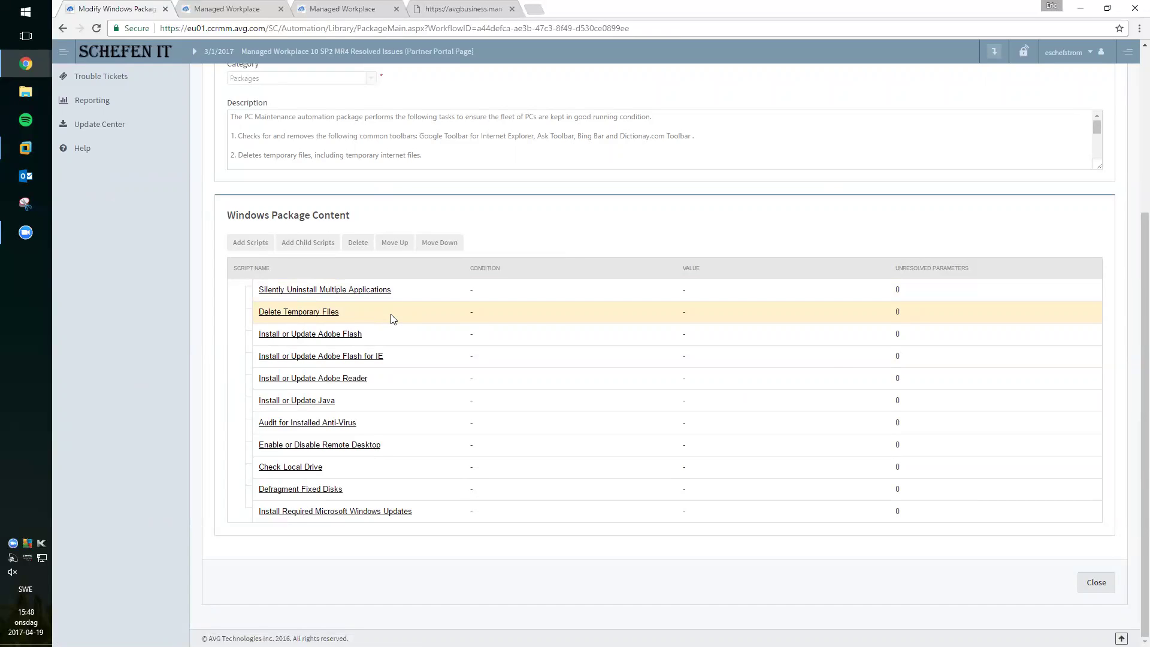
click(418, 339)
click(421, 360)
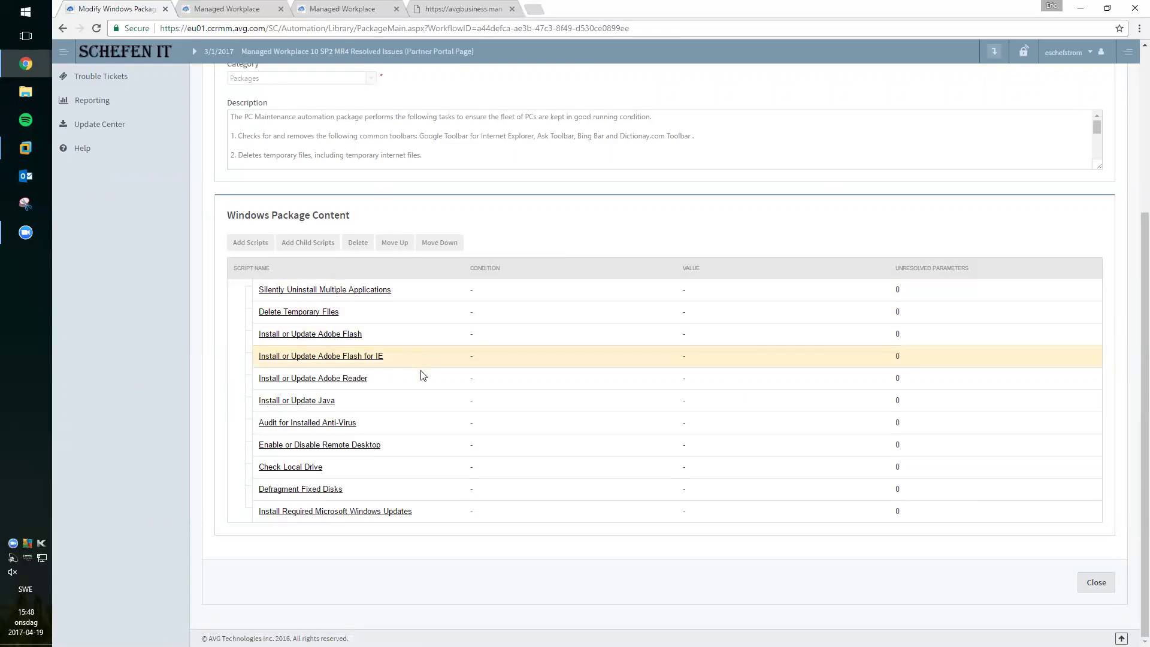
click(421, 376)
click(418, 399)
click(426, 426)
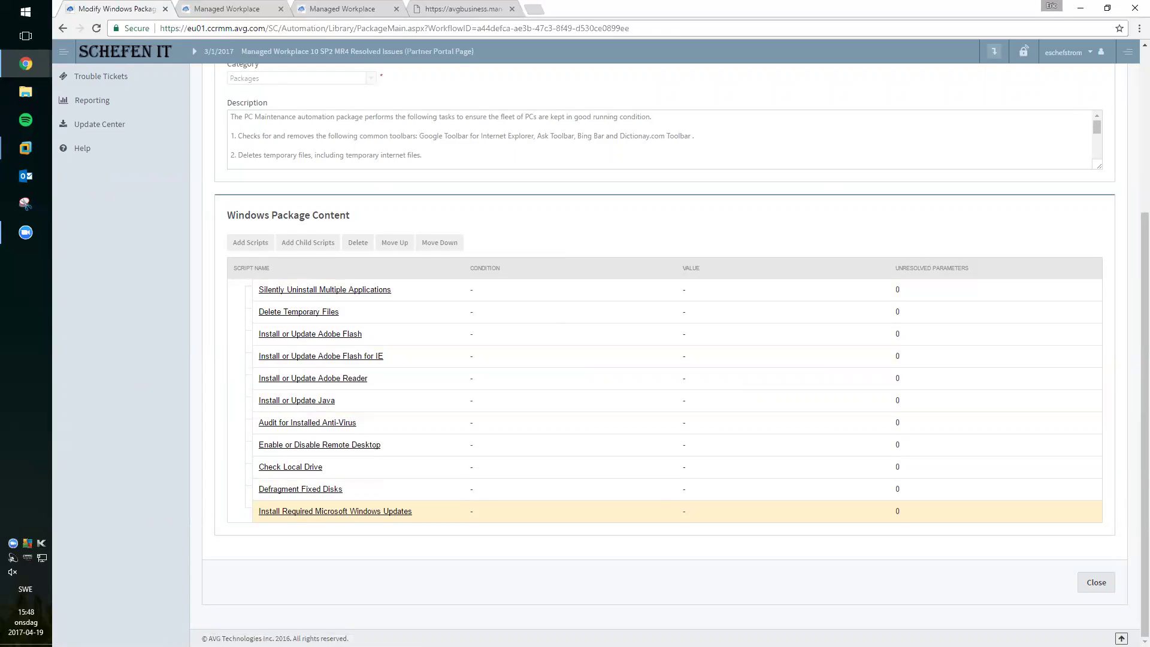
Step: Leave the package page and open the Patch Management Overview
scroll(142, 225, up, 4)
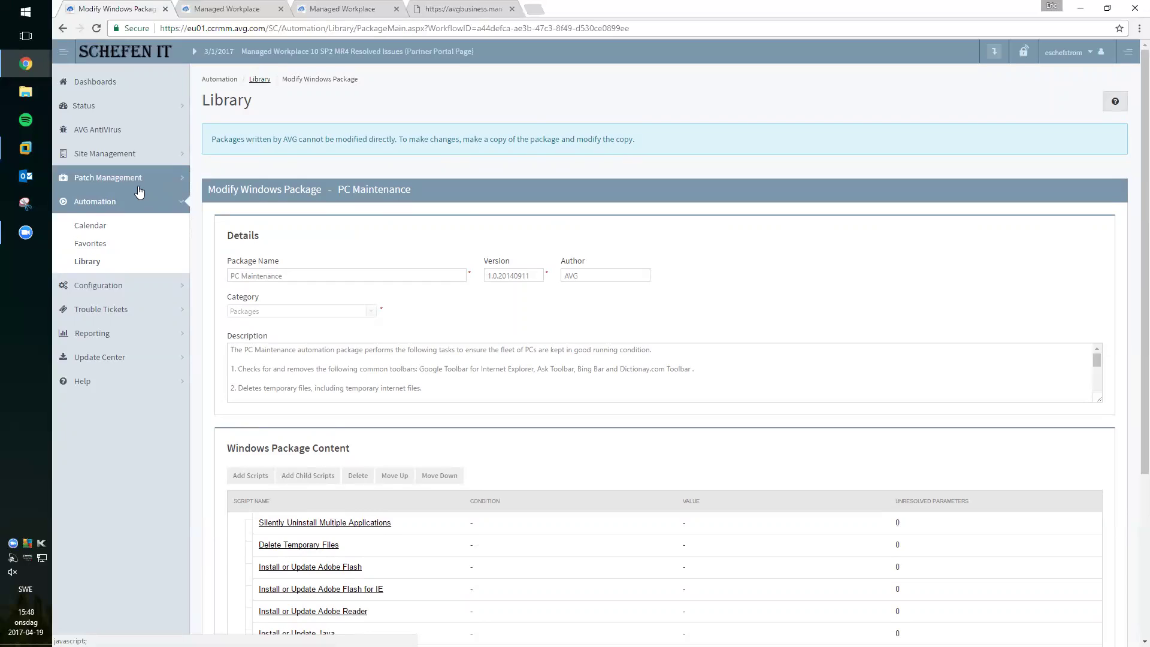
click(136, 186)
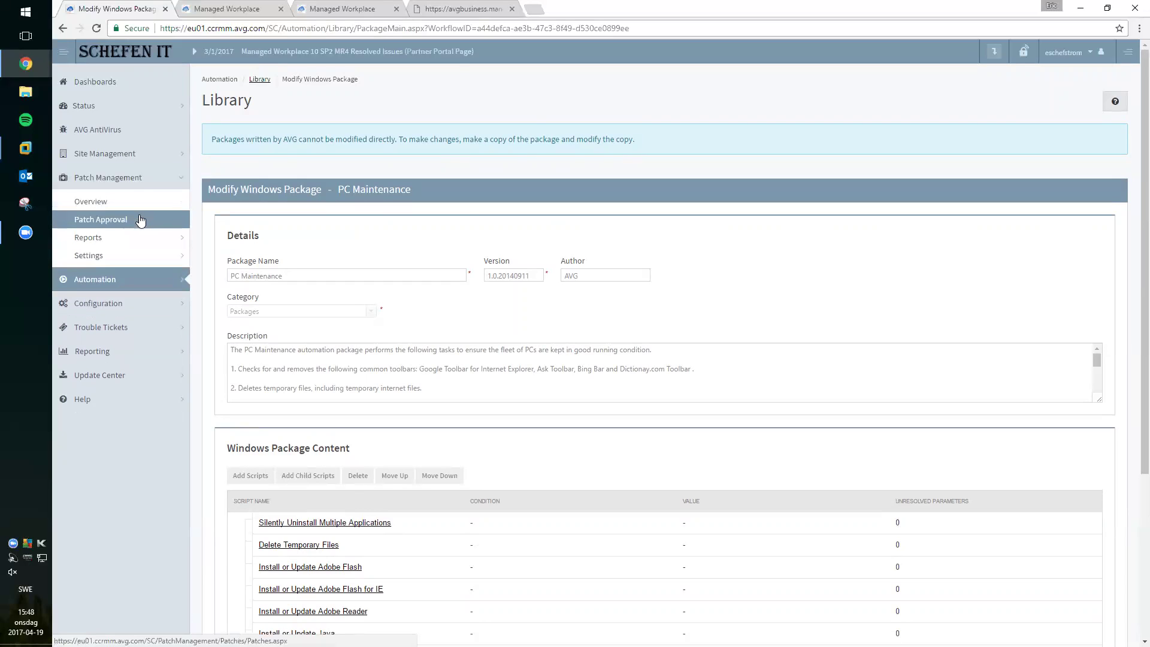
click(148, 207)
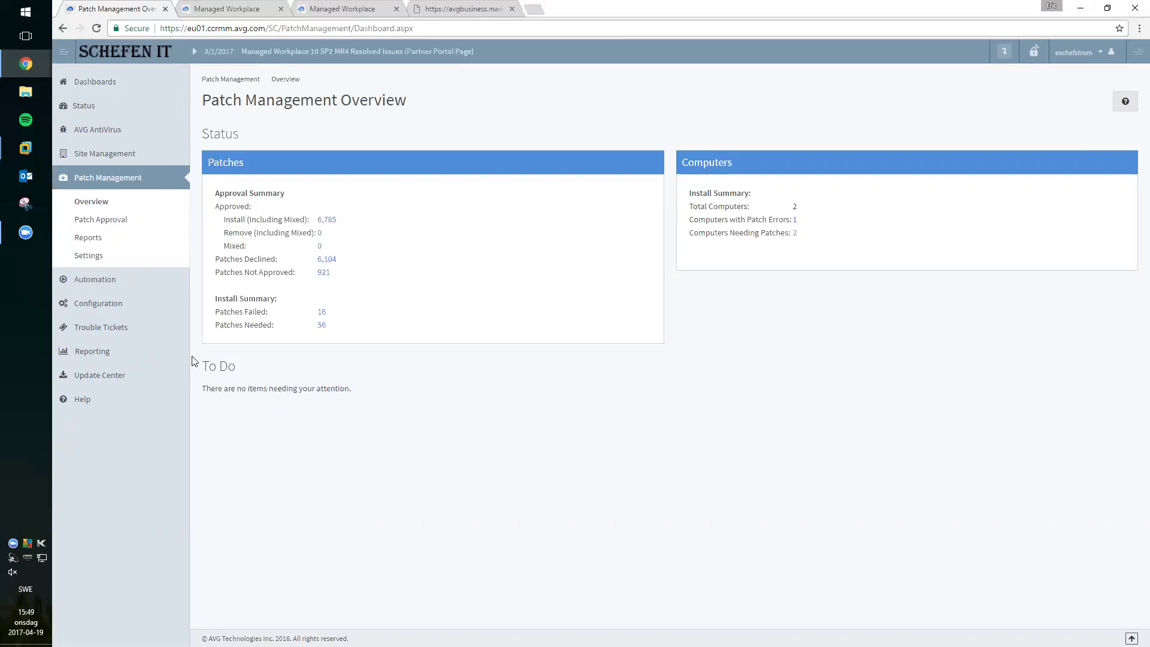
Step: Switch to the Executive Summary report and examine its Site Health score, Asset Overview and Warranty Management sections
mouse_move(29, 71)
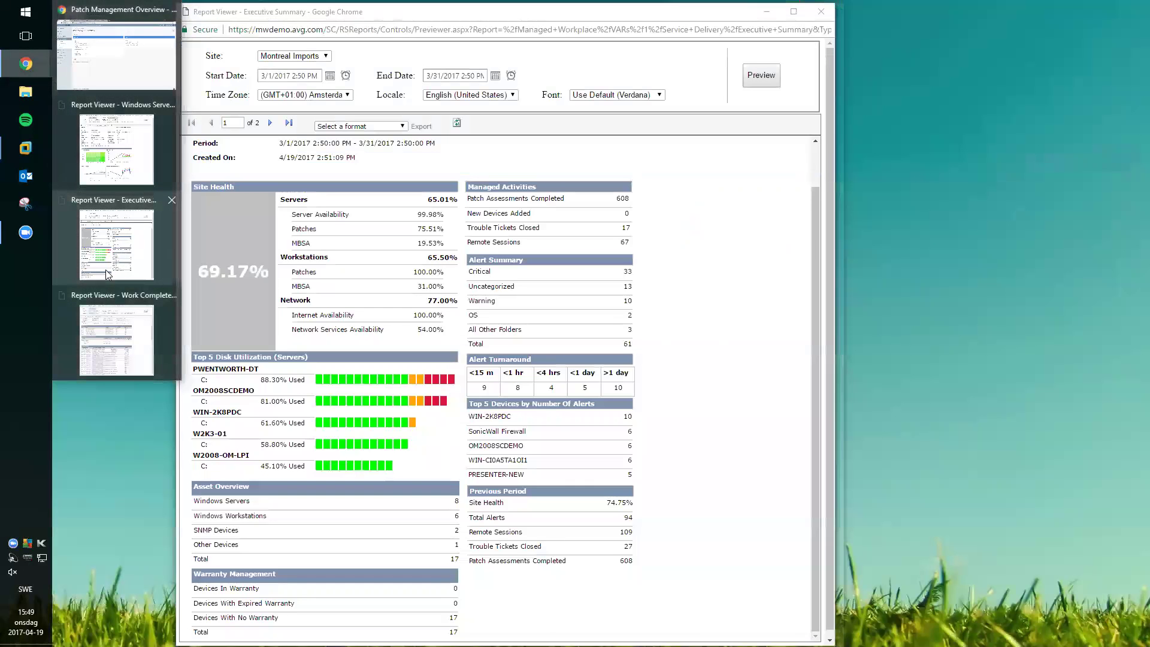
click(105, 273)
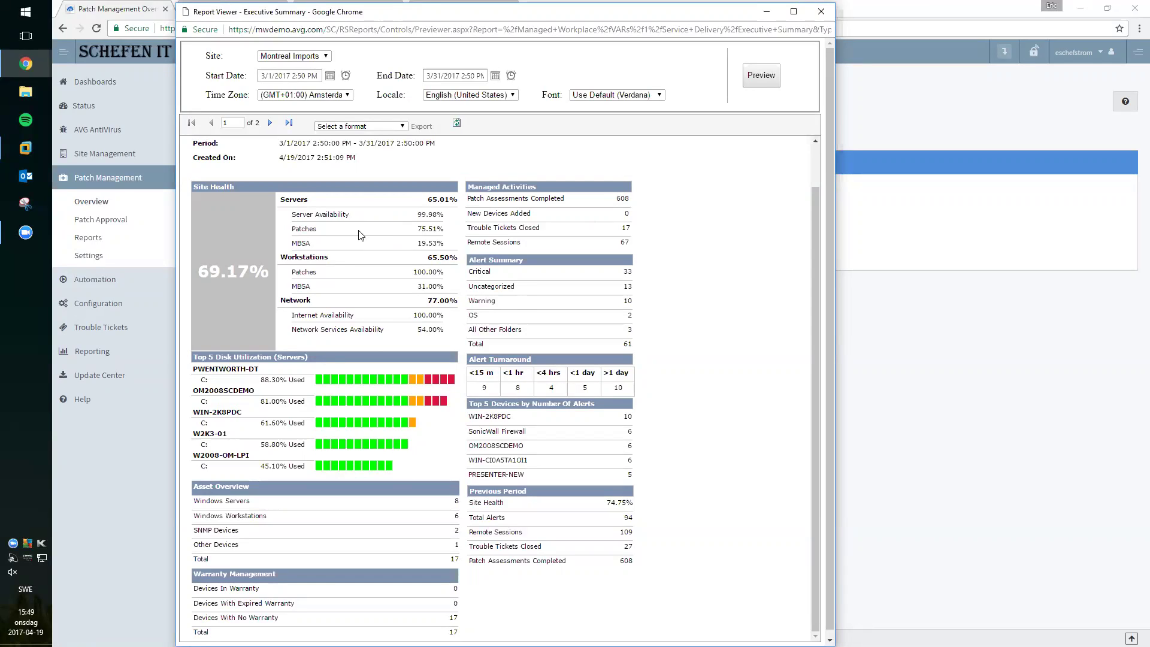
mouse_move(269, 271)
mouse_down()
mouse_move(208, 273)
mouse_move(200, 297)
mouse_move(264, 274)
mouse_up()
click(203, 292)
click(275, 265)
drag(193, 486, 250, 487)
click(250, 486)
drag(193, 574, 275, 574)
click(275, 574)
Step: Examine the Executive Summary's Managed Activities figures and Alert Turnaround section, highlighting each while reviewing it
drag(468, 198, 500, 239)
click(640, 243)
click(481, 230)
click(500, 241)
drag(470, 195, 620, 228)
click(620, 232)
drag(636, 243, 621, 242)
drag(469, 359, 531, 358)
click(531, 360)
Step: Compare the Executive Summary's overall Site Health score with the Site Health row under Previous Period
scroll(255, 300, up, 1)
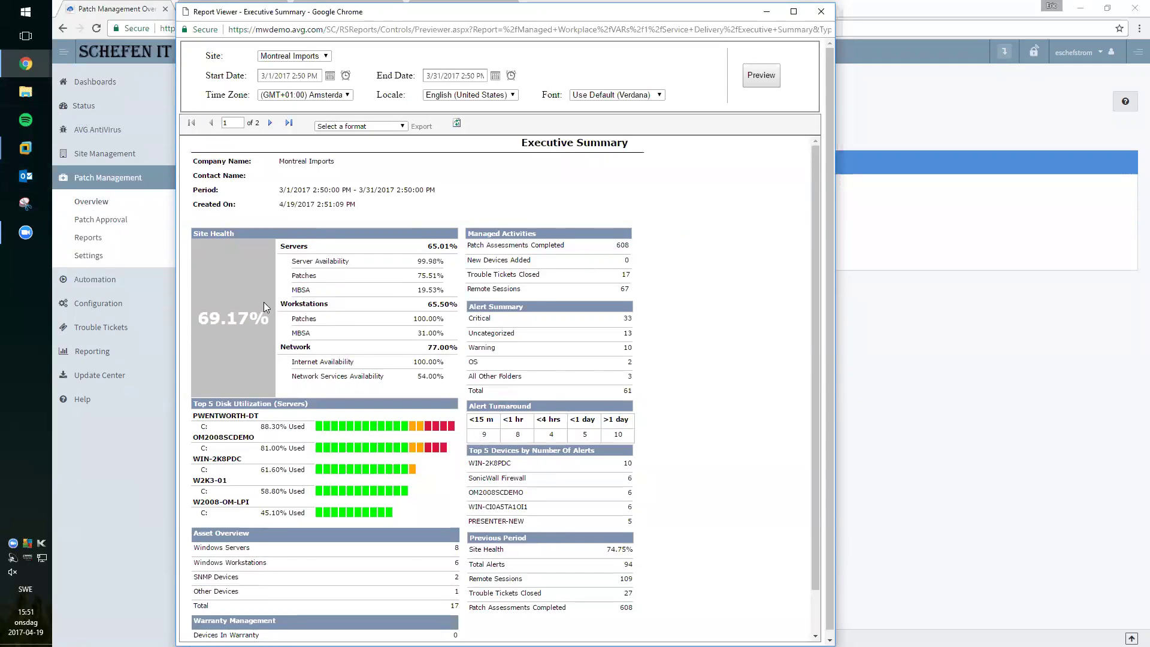
scroll(264, 302, down, 1)
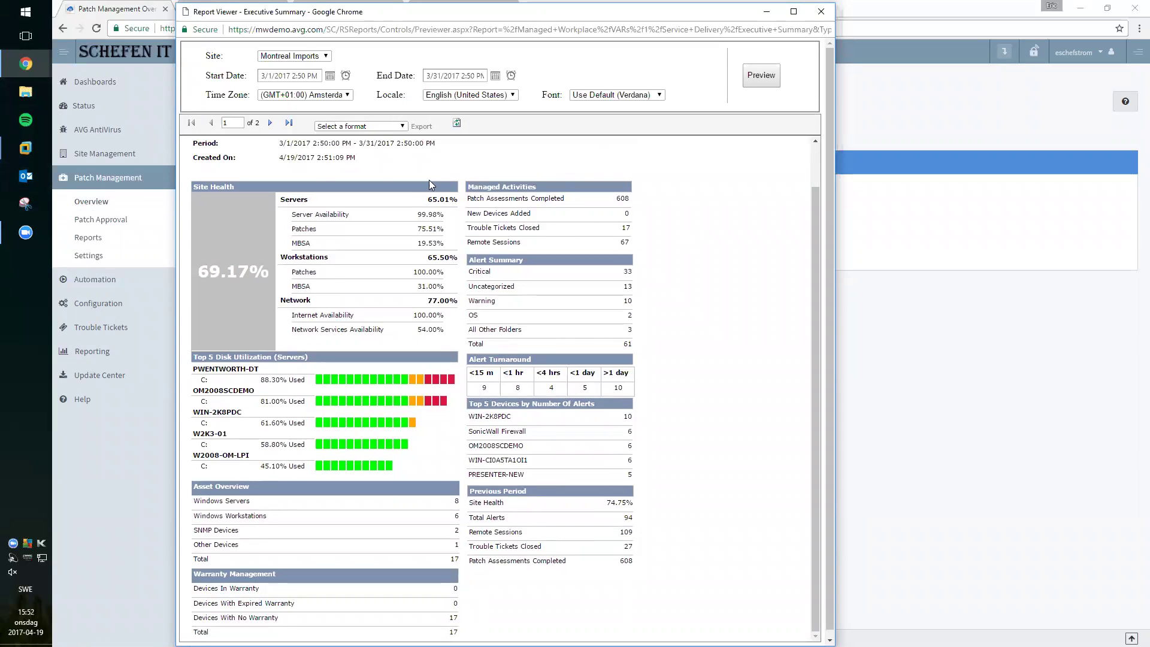
drag(201, 274, 213, 275)
drag(470, 503, 634, 503)
click(635, 504)
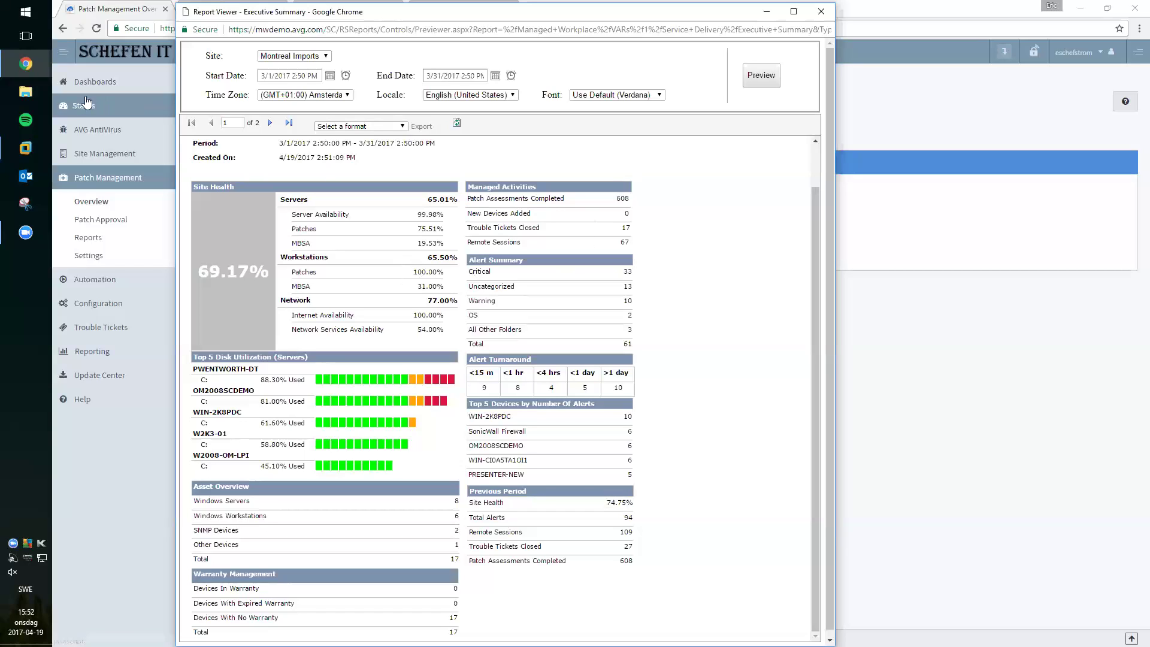
Step: View the Windows Server Health report, and examine the Remote Management History section in the Work Completed Summary report
mouse_move(38, 69)
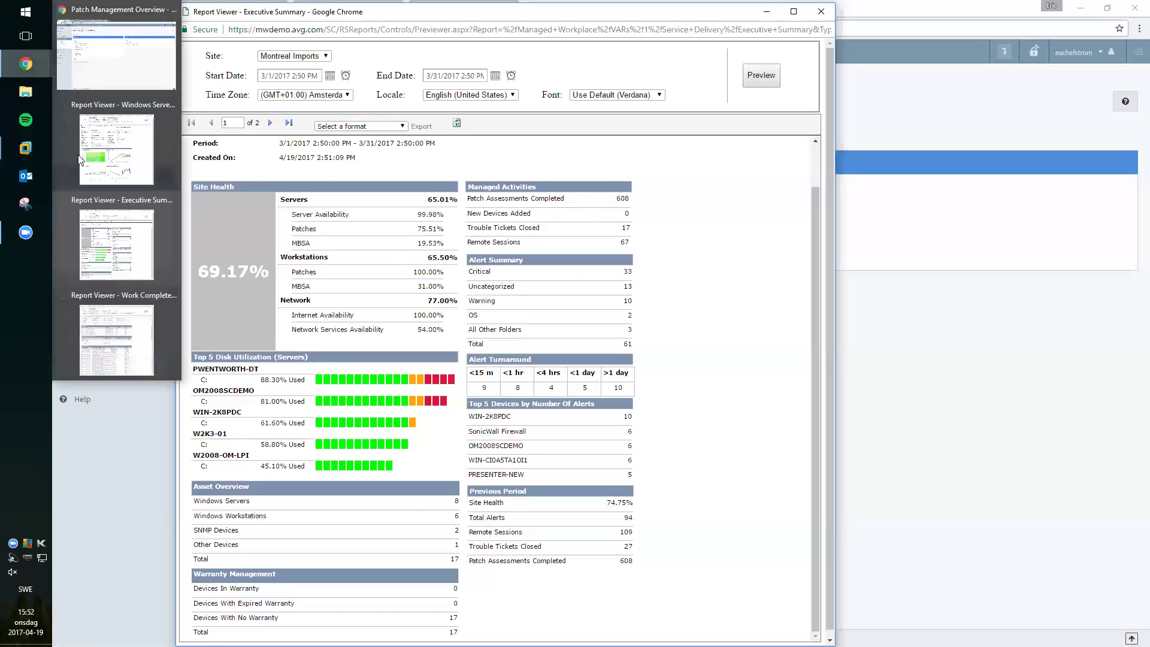
click(115, 184)
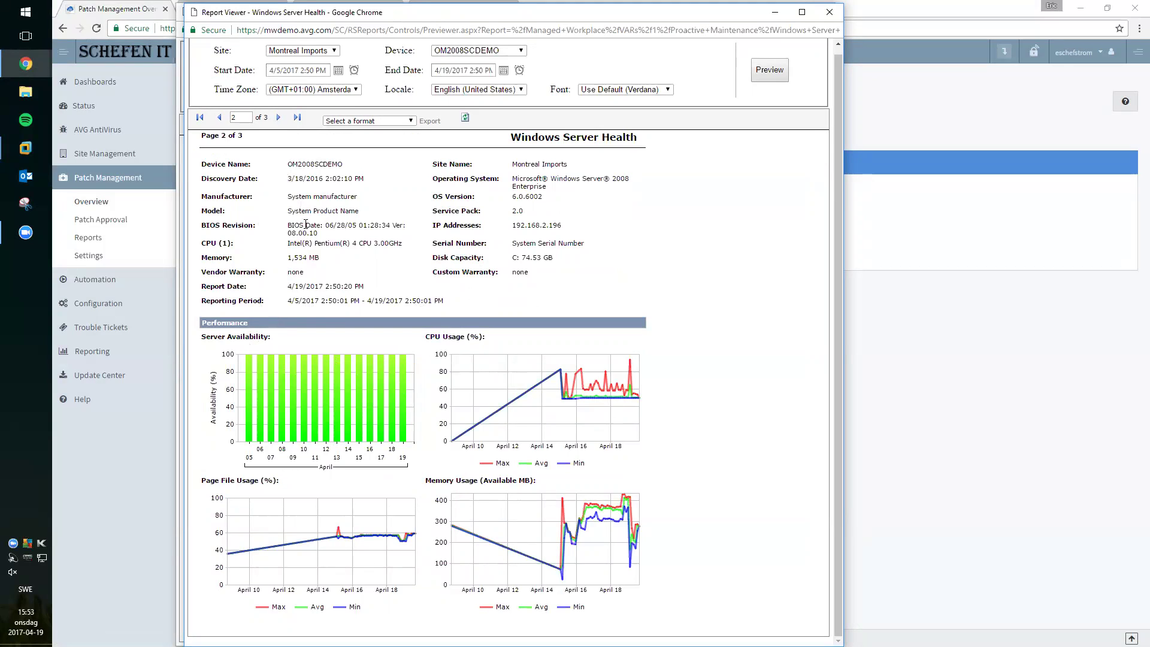
mouse_move(18, 57)
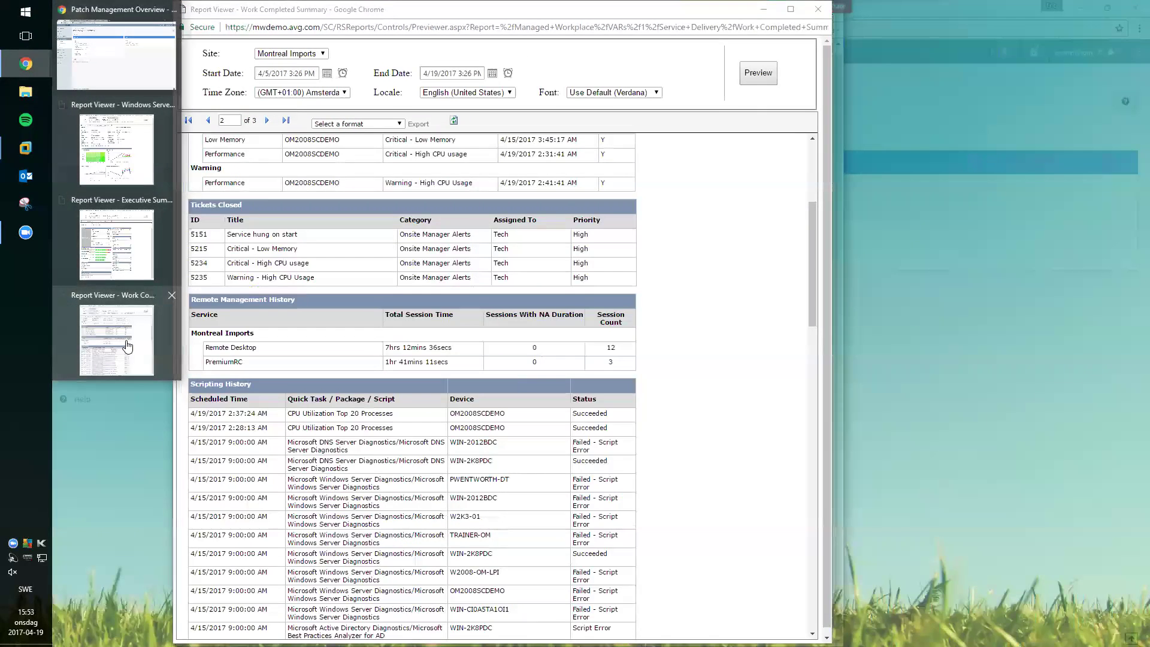
click(95, 326)
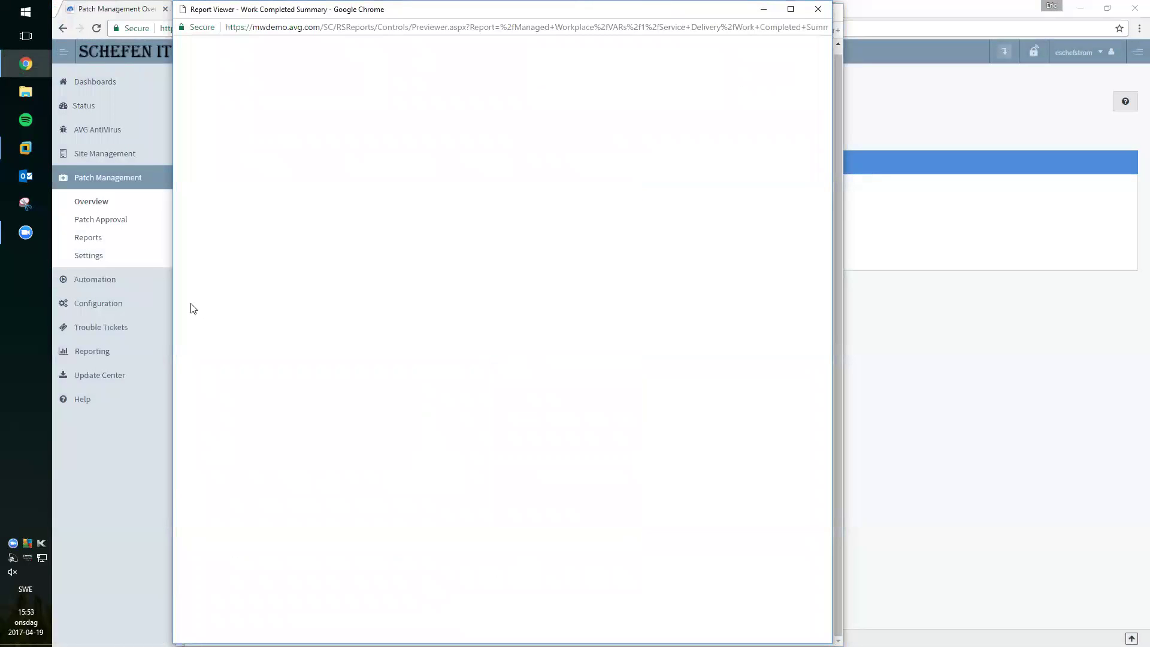
triple_click(299, 300)
click(231, 304)
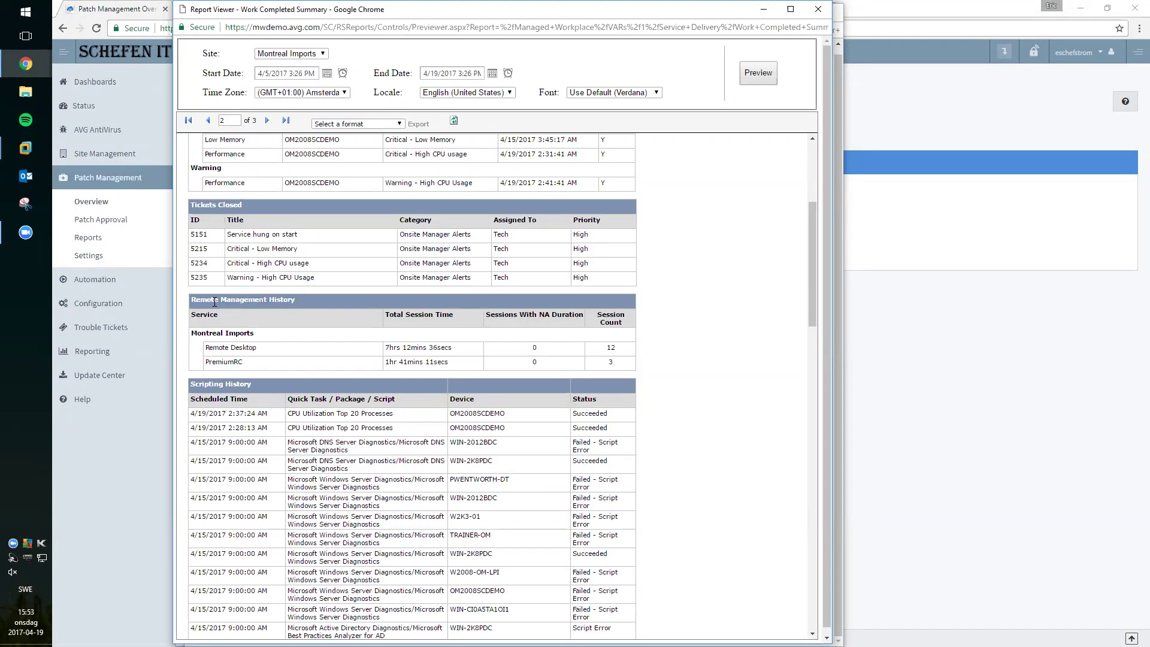
Step: Examine the PremiumRC and Remote Desktop session times and counts under Remote Management History, highlighting each, and close the report viewer
double_click(243, 362)
drag(383, 364, 453, 363)
click(618, 365)
double_click(617, 363)
click(618, 364)
drag(386, 348, 412, 347)
click(614, 349)
double_click(611, 348)
click(654, 373)
key(ctrl+w)
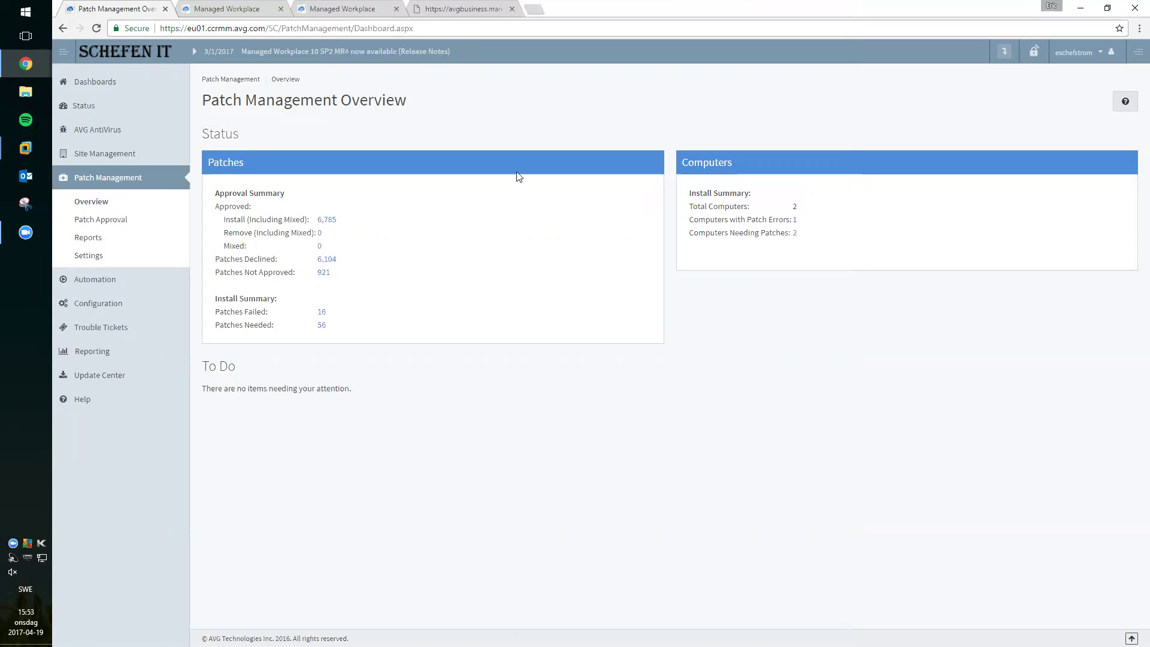
Step: Open the Marketing Resources page of the AVG Business partner portal and review the Marketing Tools for Your Business and for Your Customer
click(486, 10)
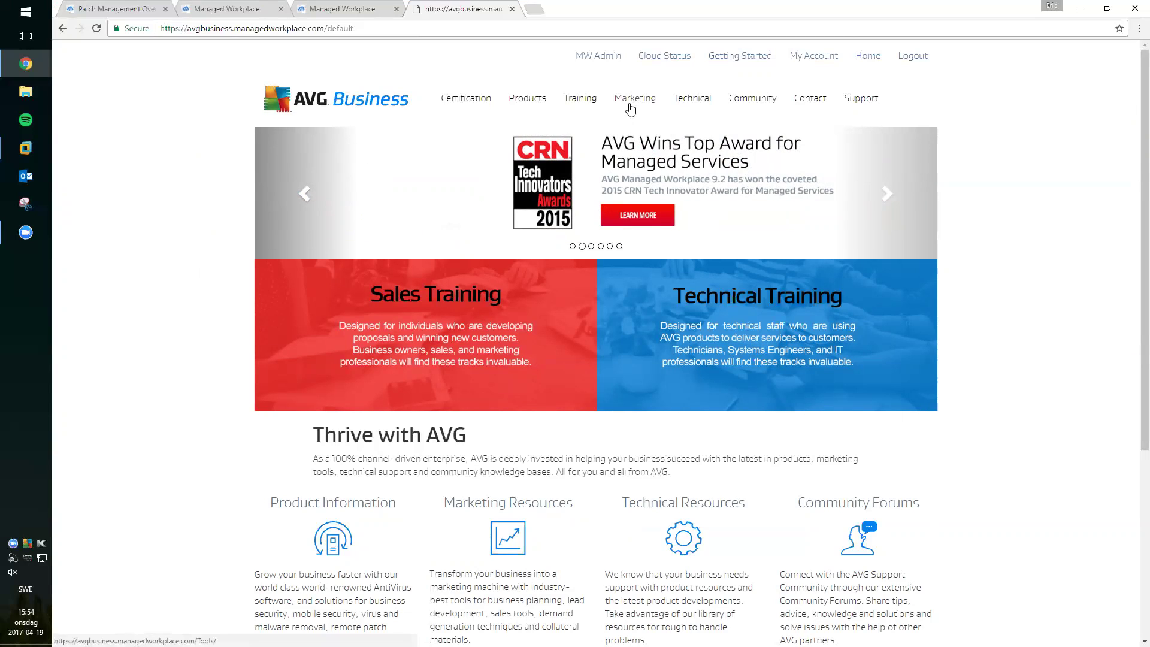
click(630, 108)
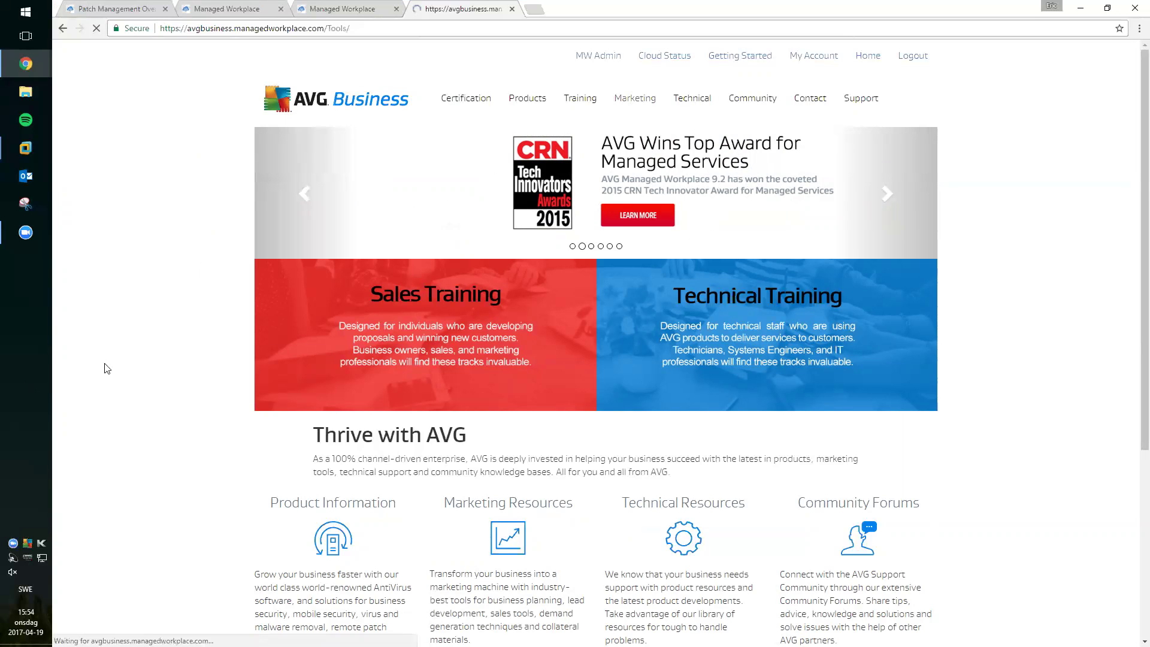
scroll(133, 370, down, 1)
scroll(133, 369, down, 4)
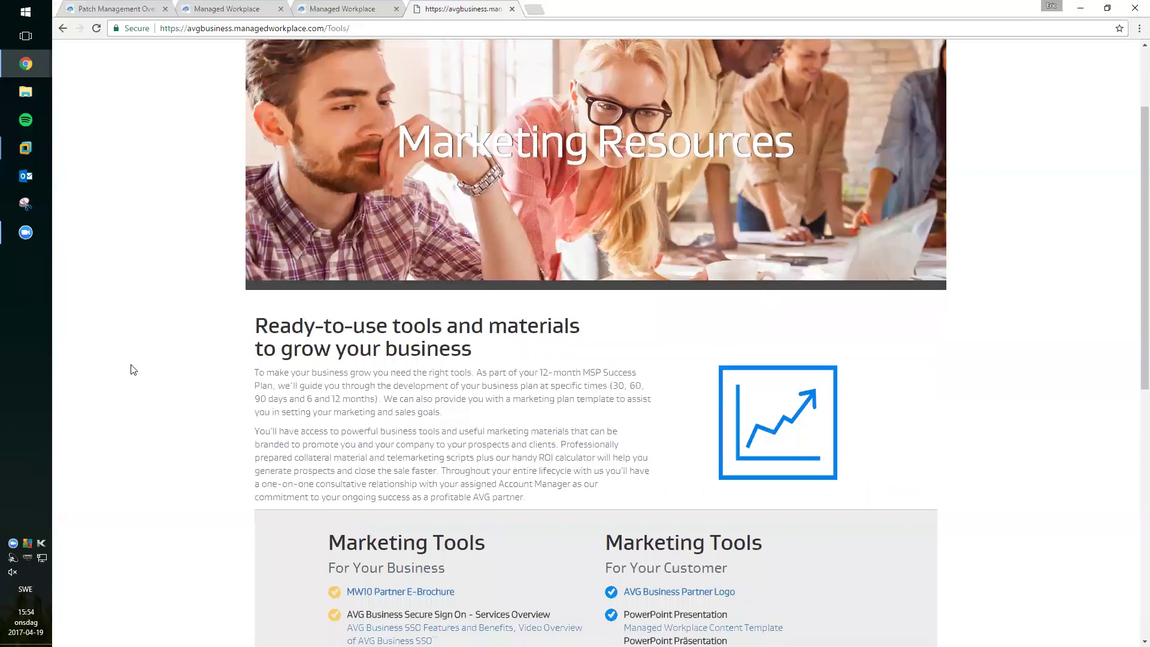
scroll(133, 370, down, 2)
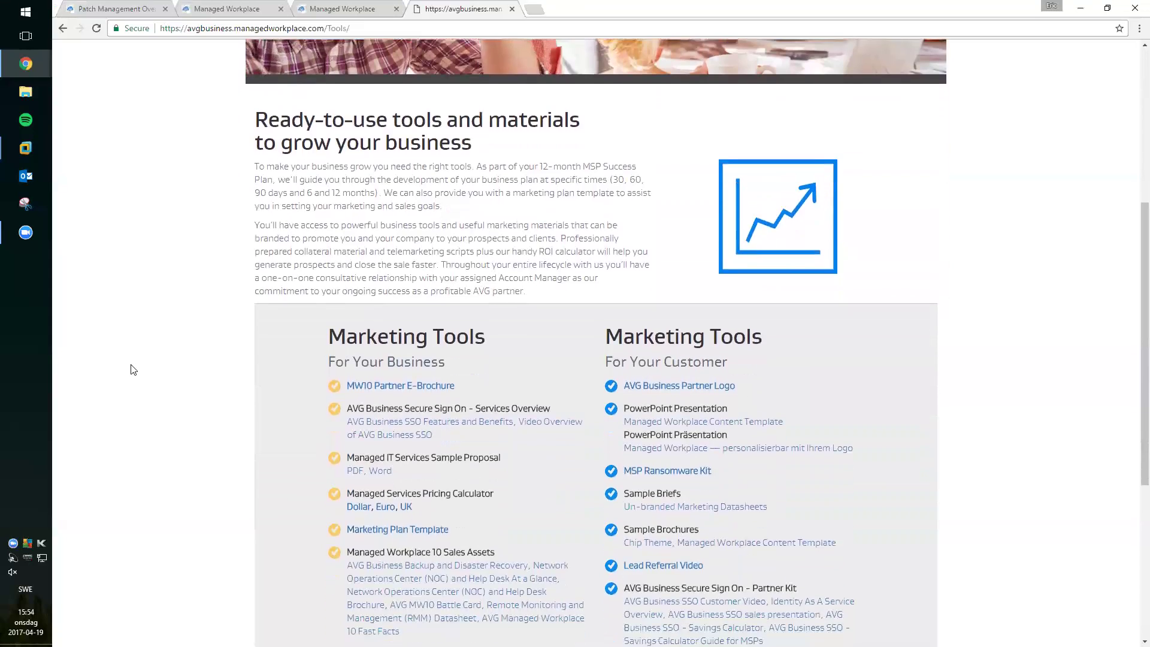
scroll(133, 370, down, 1)
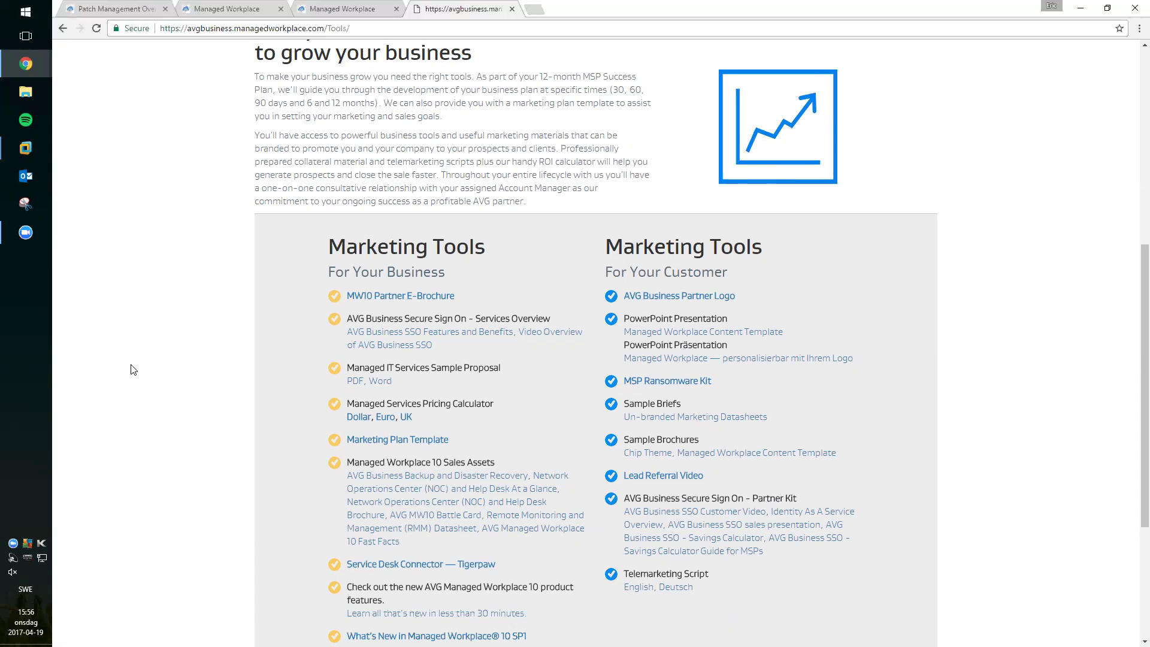
click(25, 232)
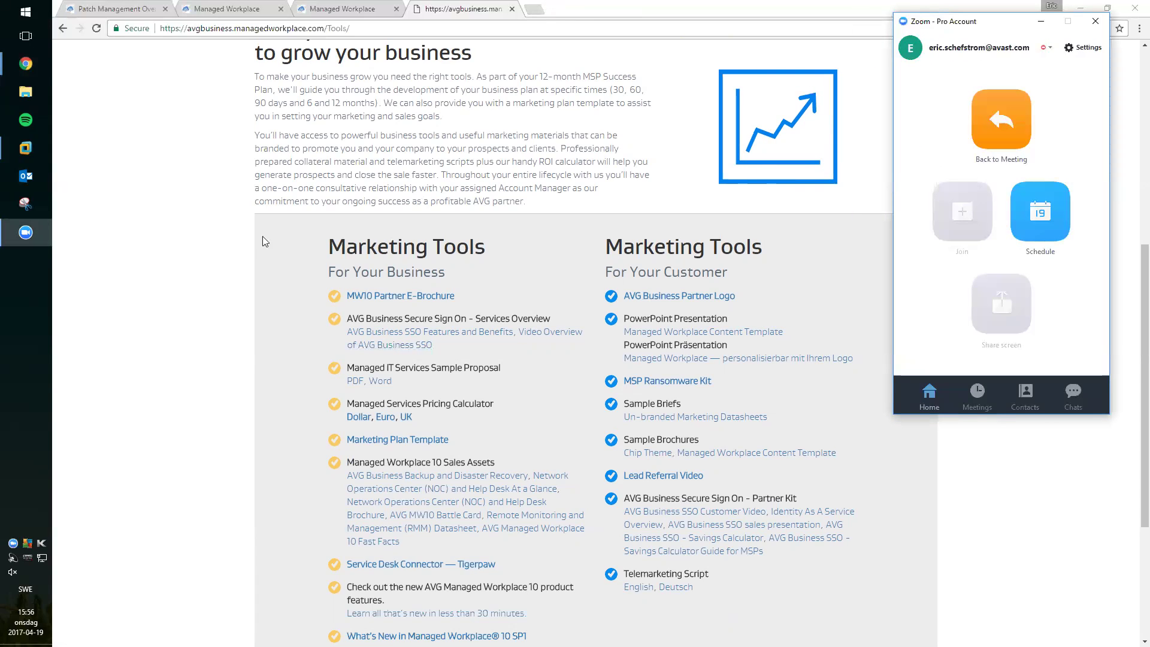
click(654, 6)
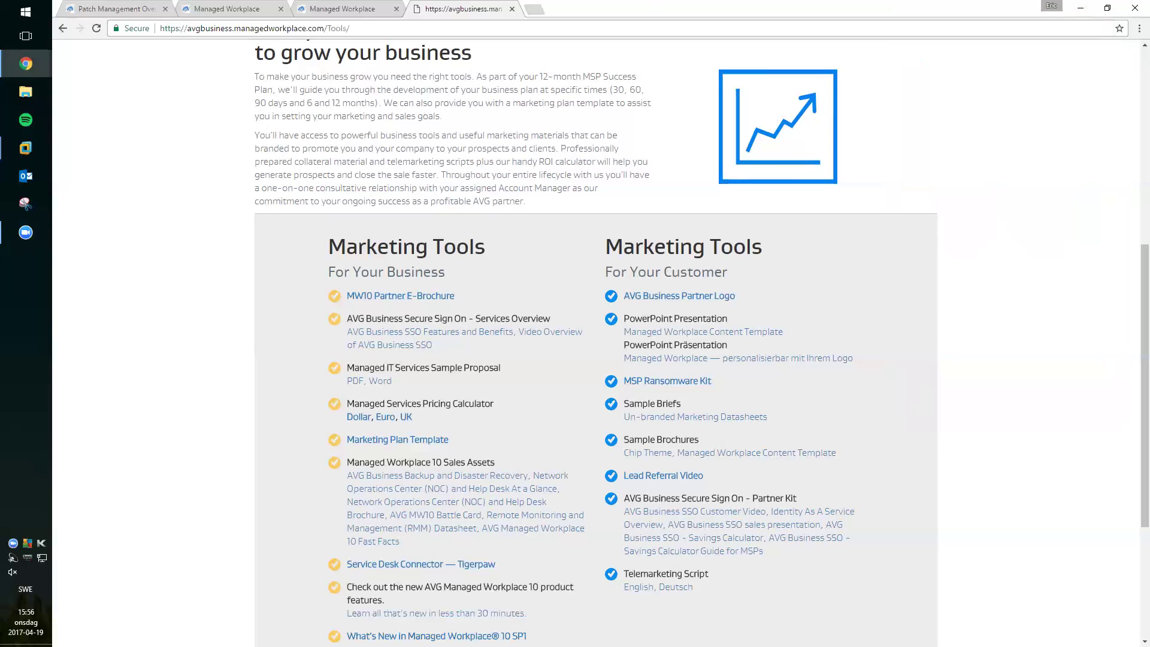